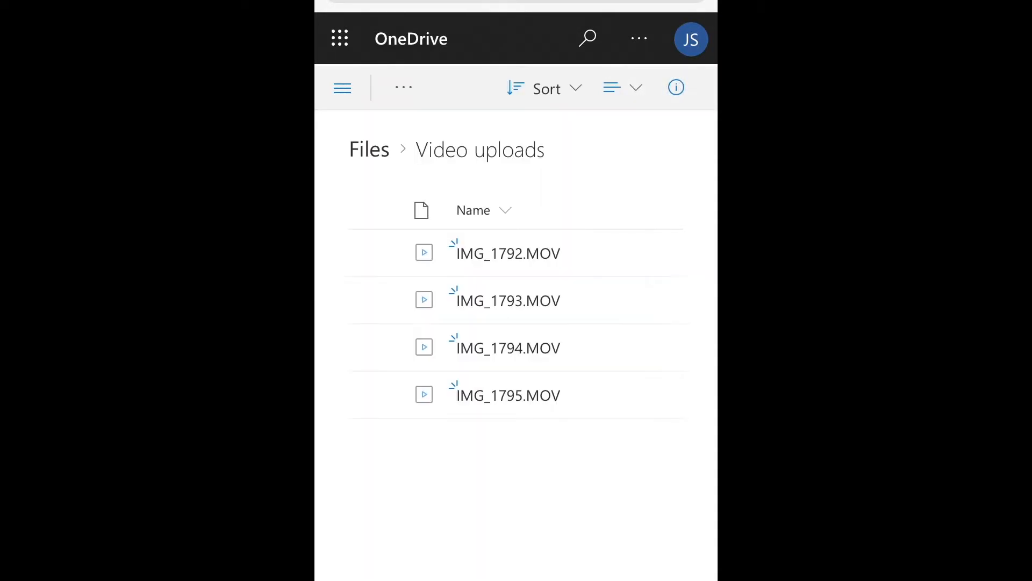
Go to My files in OneDrive and open the Video uploads folder
click(343, 88)
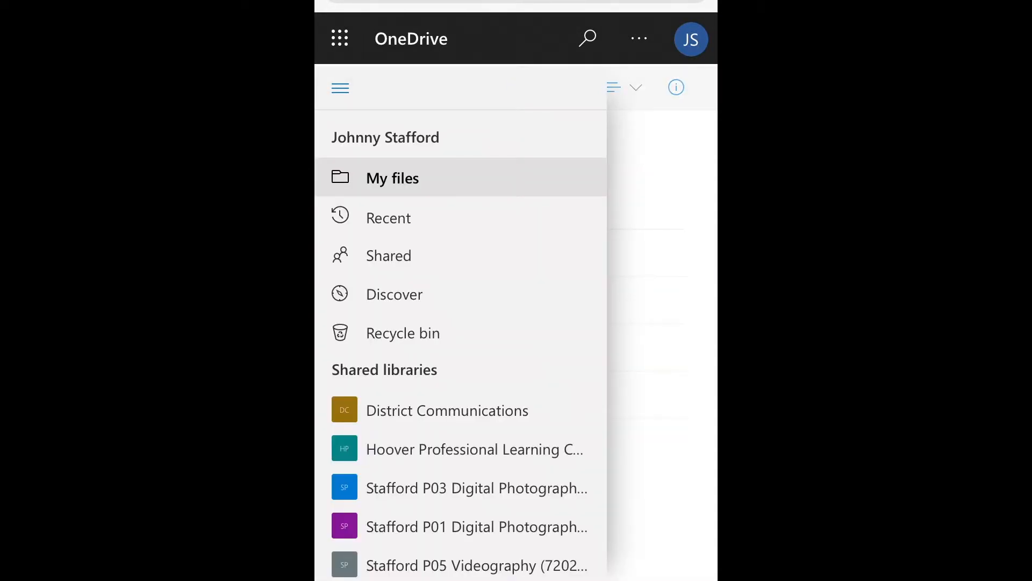
click(392, 178)
click(652, 243)
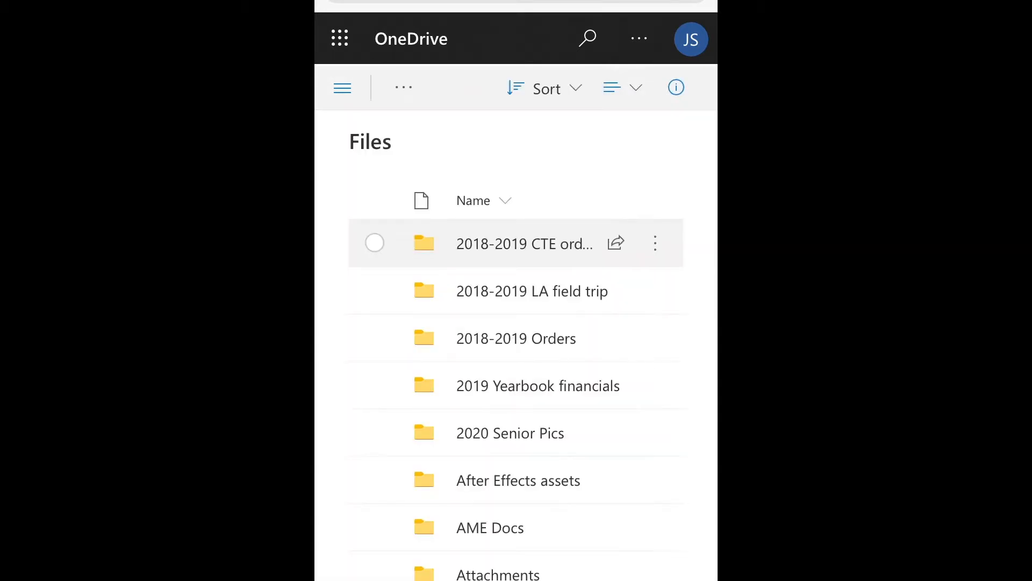
scroll(516, 344, down, 6)
scroll(517, 344, down, 12)
scroll(517, 344, down, 9)
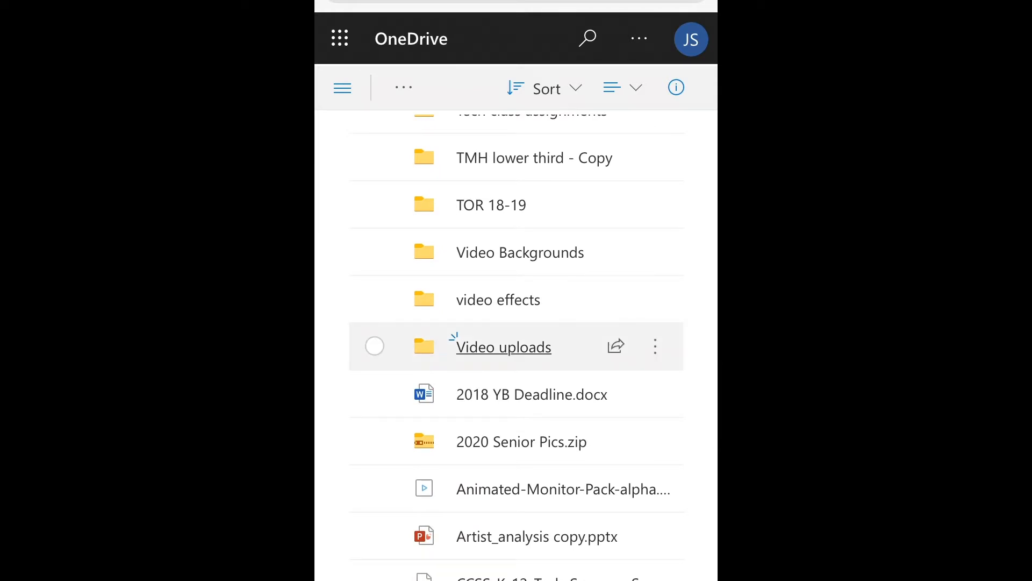
click(454, 337)
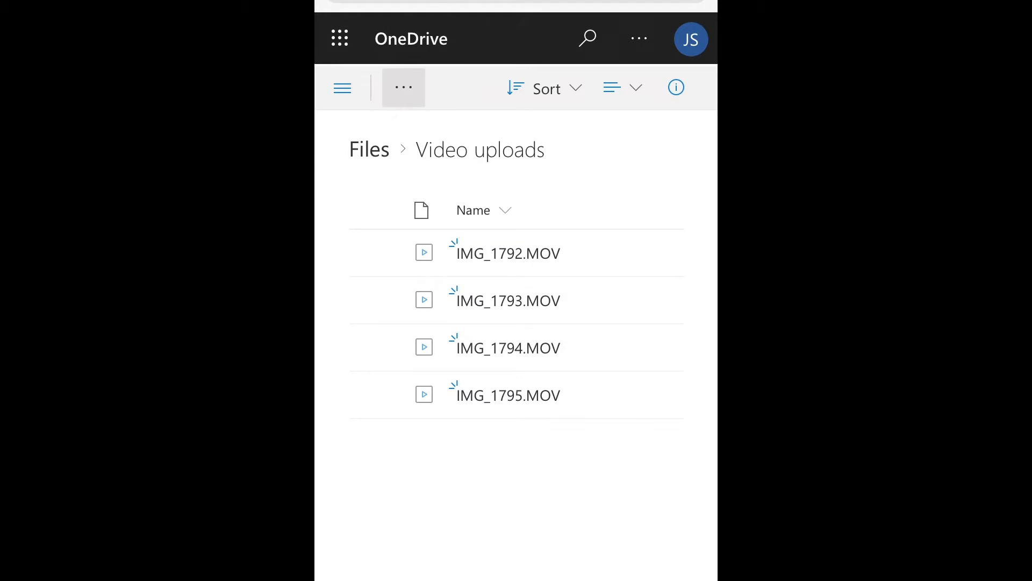
Upload the 0:18 clip of the woman holding a phone from the photo library's Videos album to the Video uploads folder
click(404, 87)
click(444, 180)
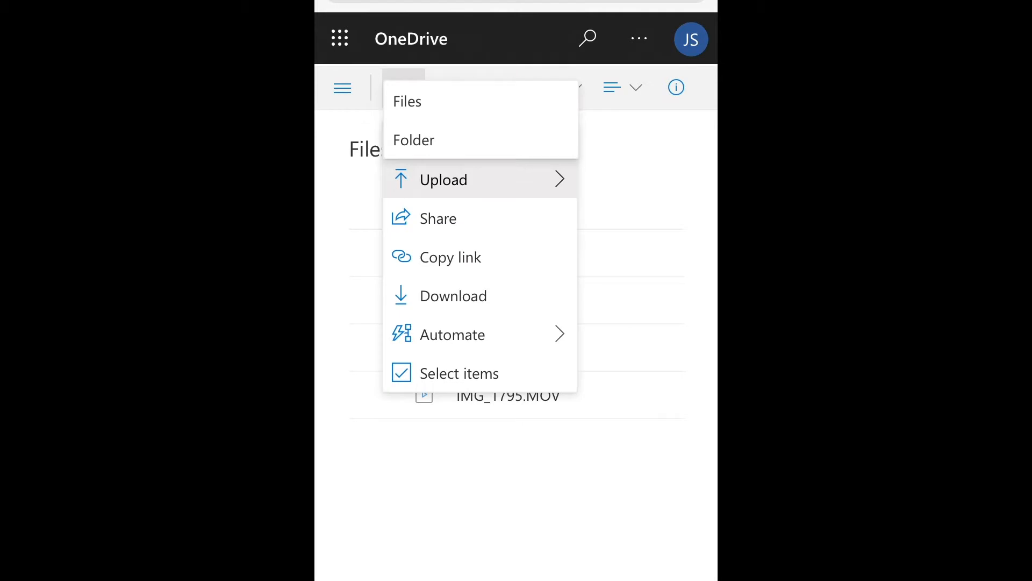
click(407, 101)
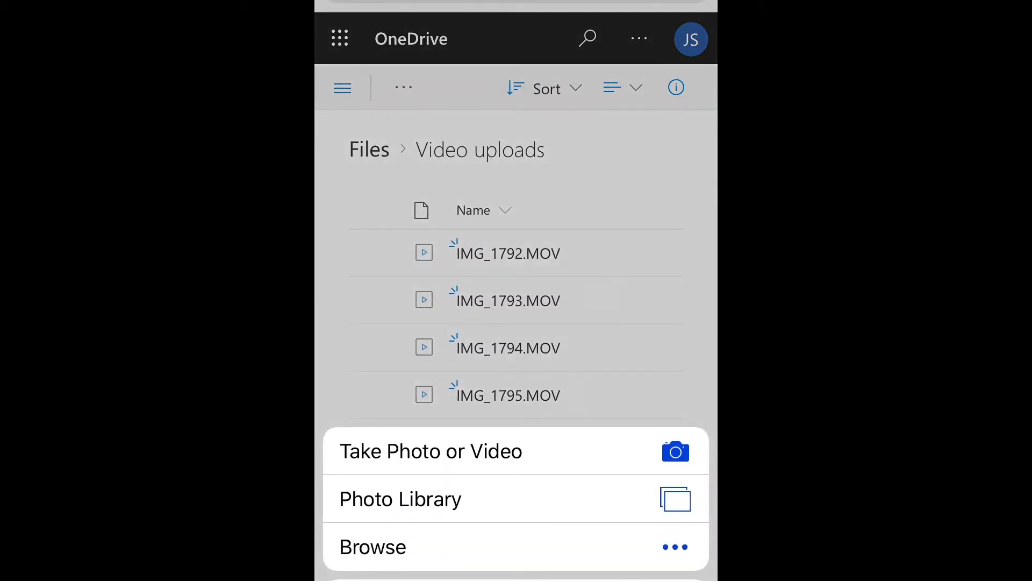
click(401, 499)
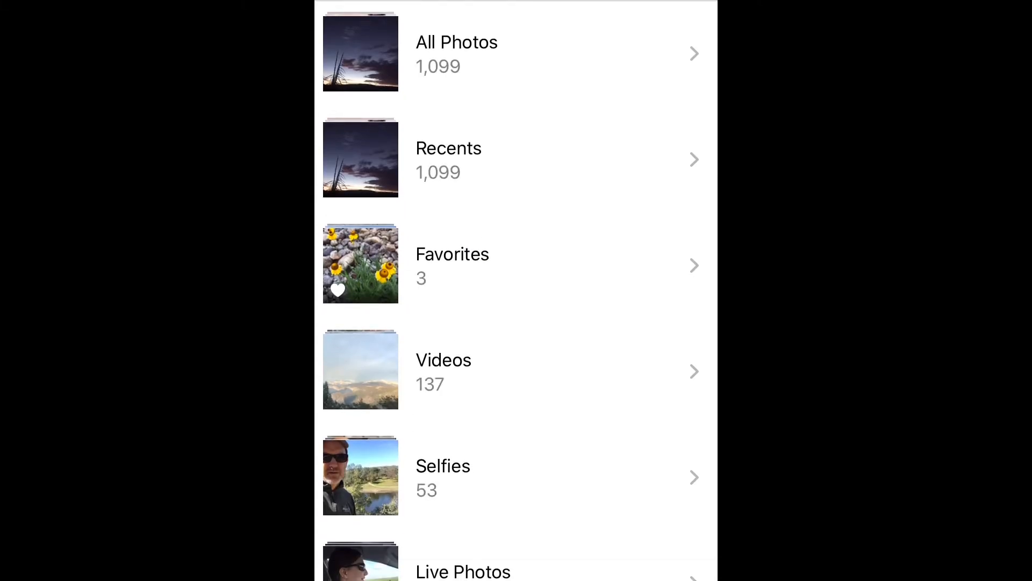
click(515, 371)
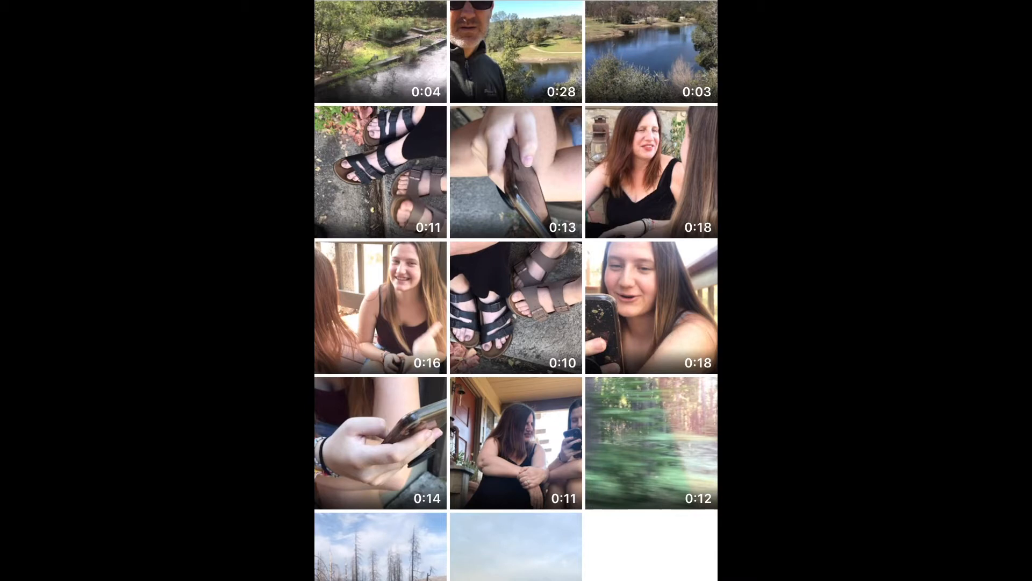
click(651, 308)
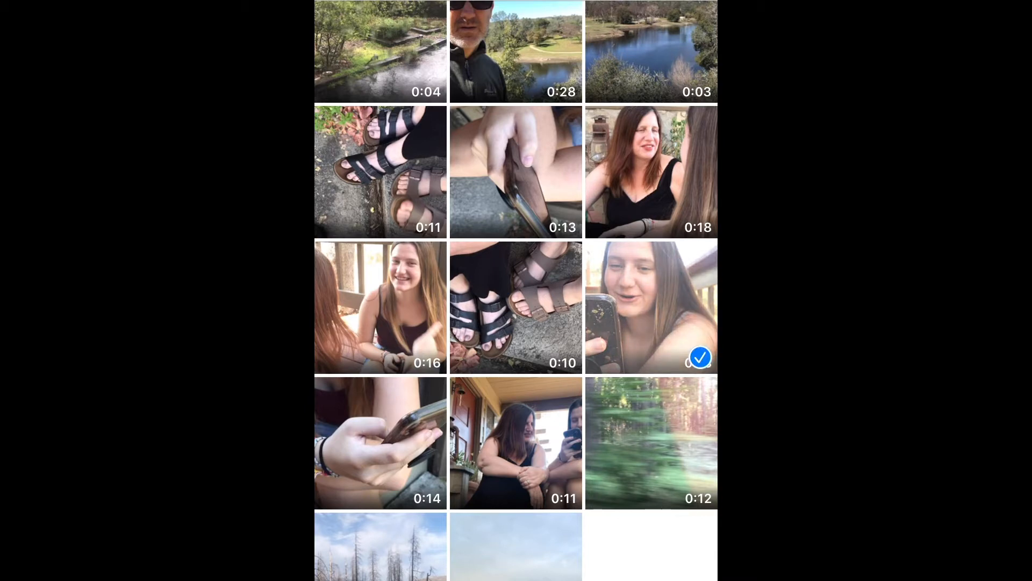
click(677, 1)
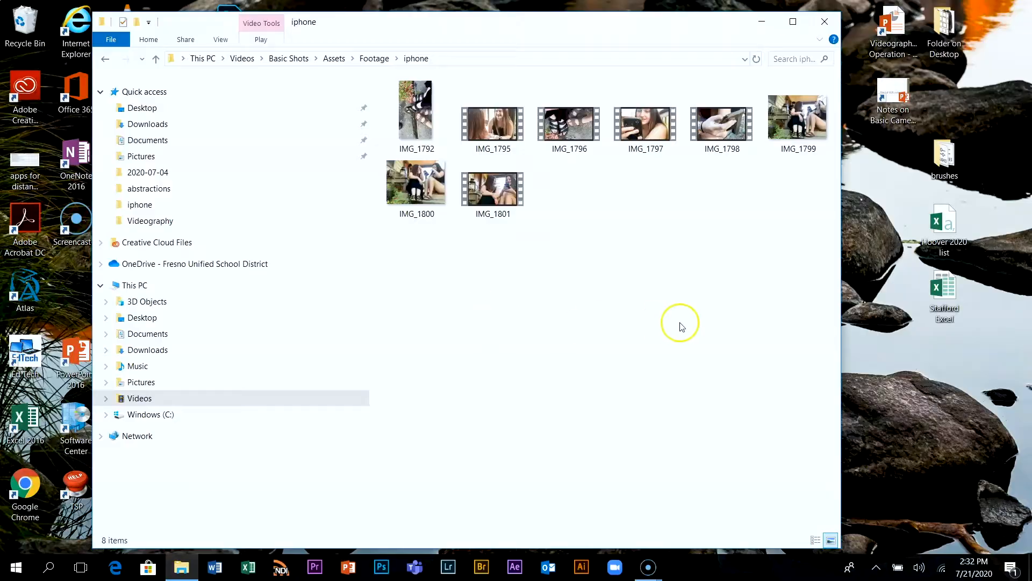
Minimize the iphone folder window, launch Office 365 from the desktop and open OneDrive
click(762, 22)
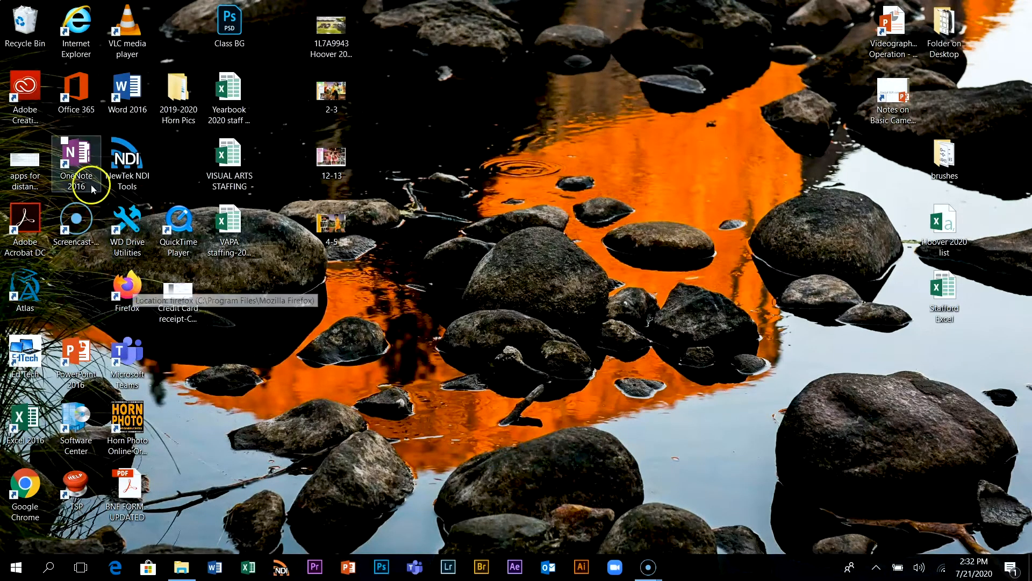
double_click(76, 92)
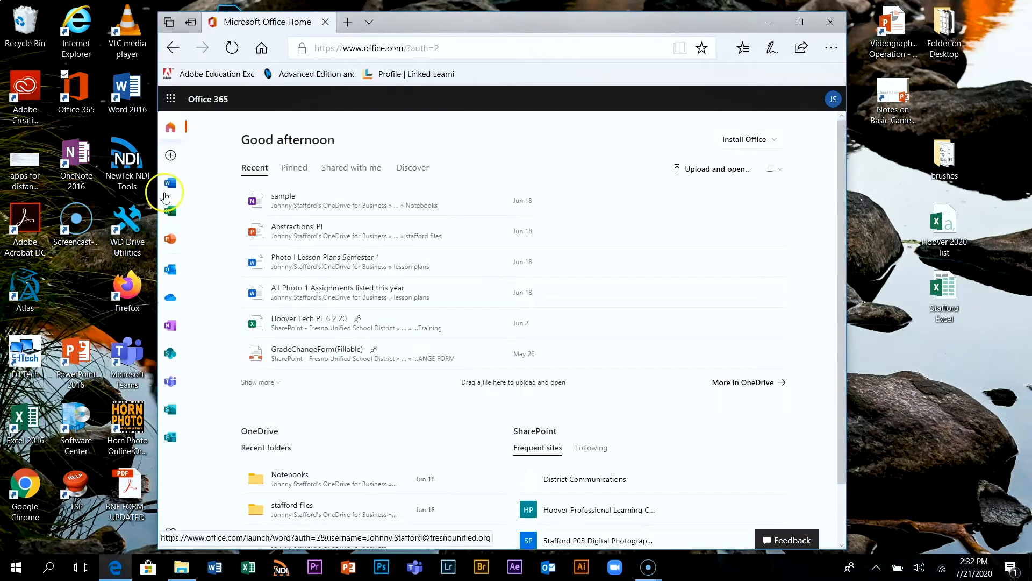
click(170, 298)
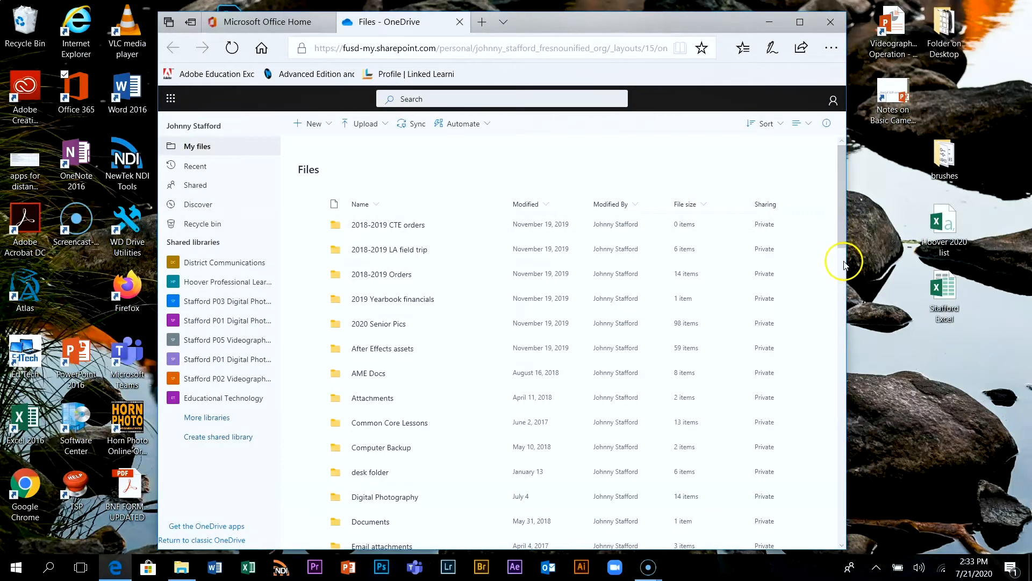
Find the Video uploads folder in the OneDrive file list and open it
scroll(827, 421, down, 5)
scroll(823, 474, down, 1)
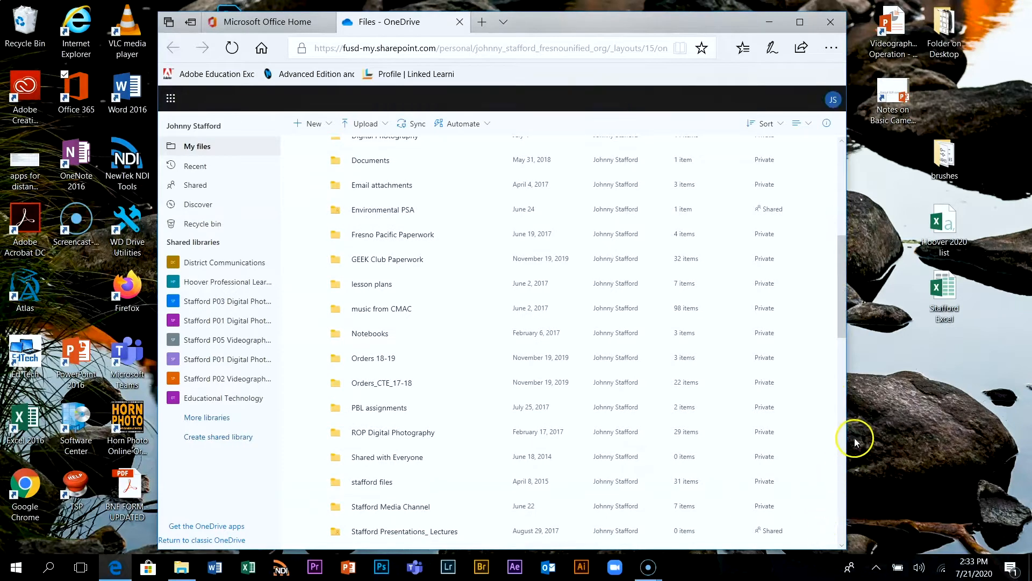
drag(840, 310, 837, 553)
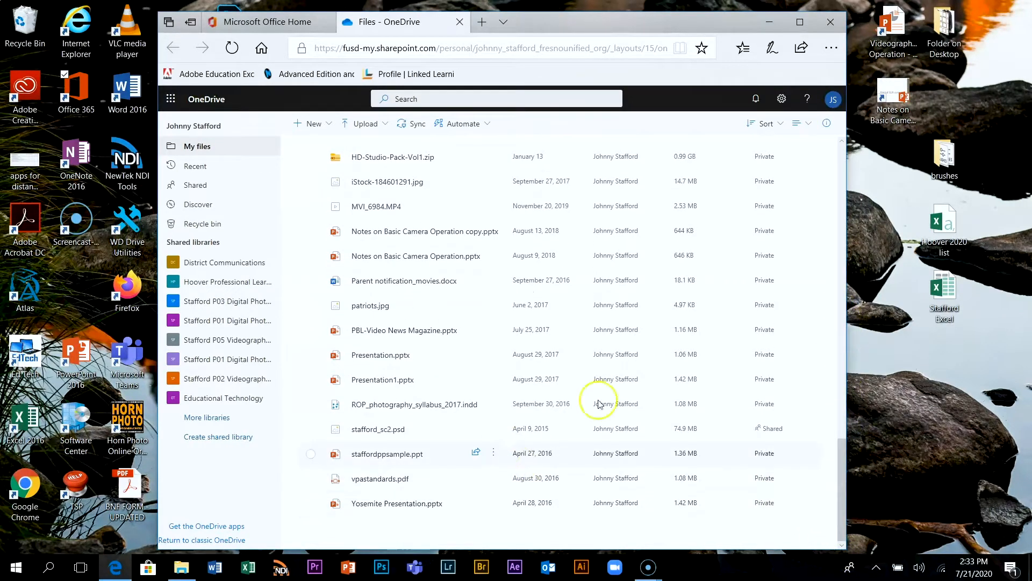
drag(836, 456, 847, 393)
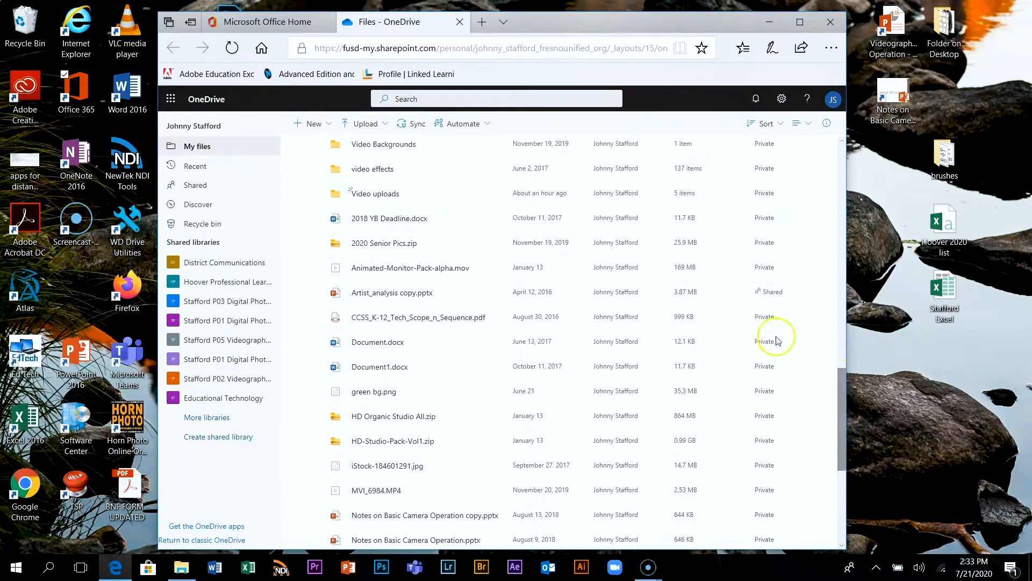
click(395, 198)
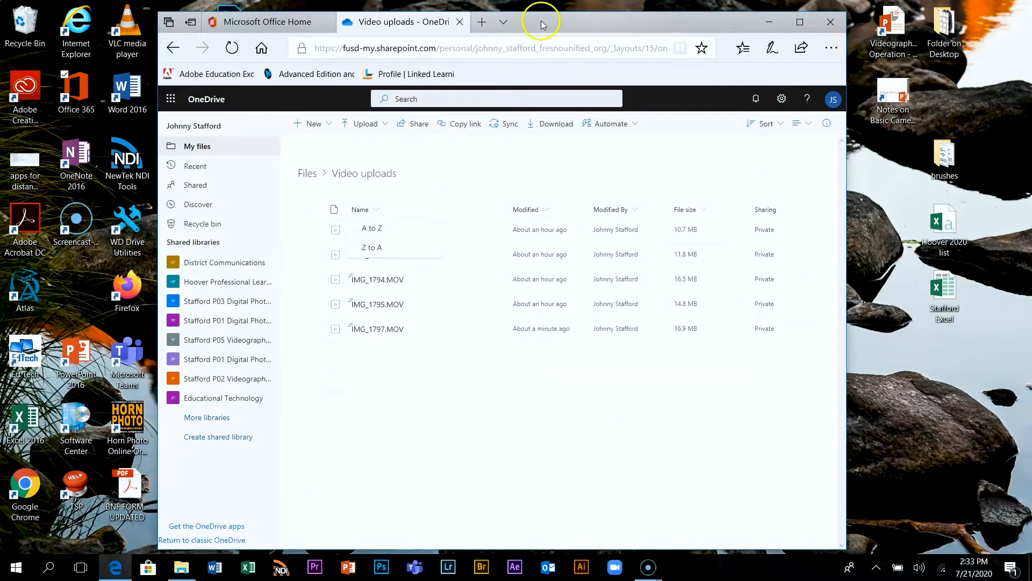
Move the browser aside and open Videos > Basic Shots > Assets > Footage > iphone in a new File Explorer window
drag(550, 27, 820, 16)
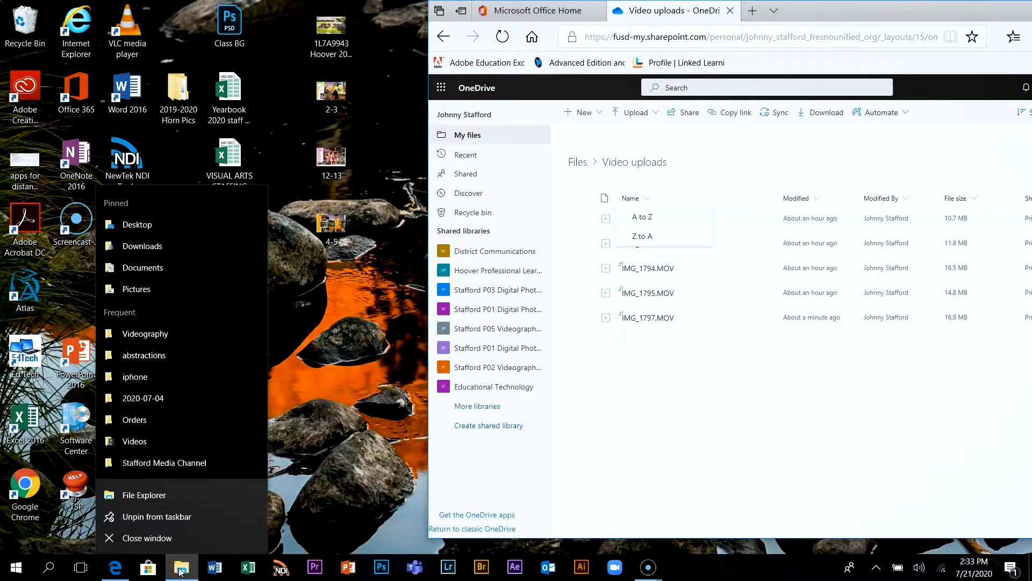
click(177, 495)
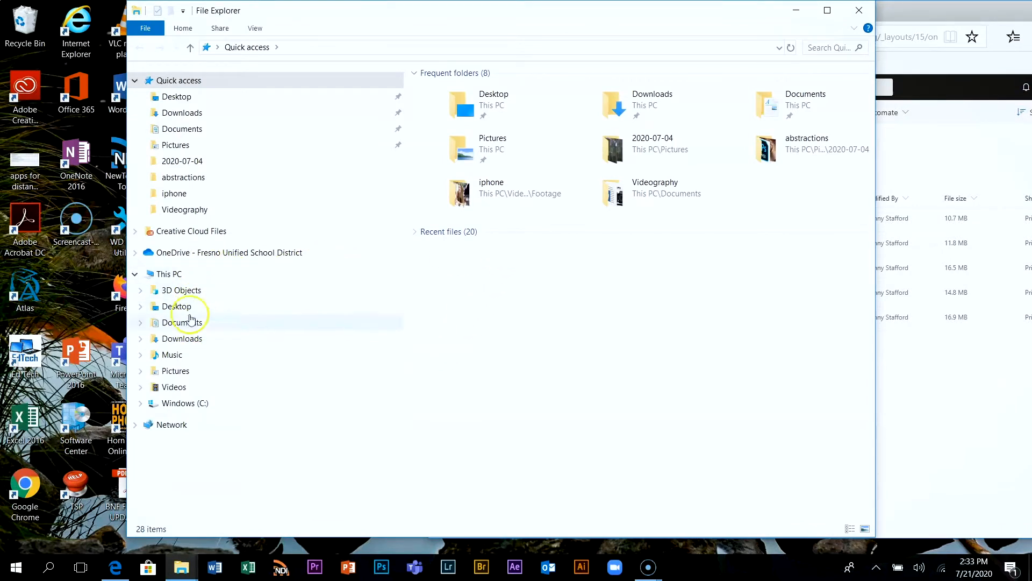
click(174, 388)
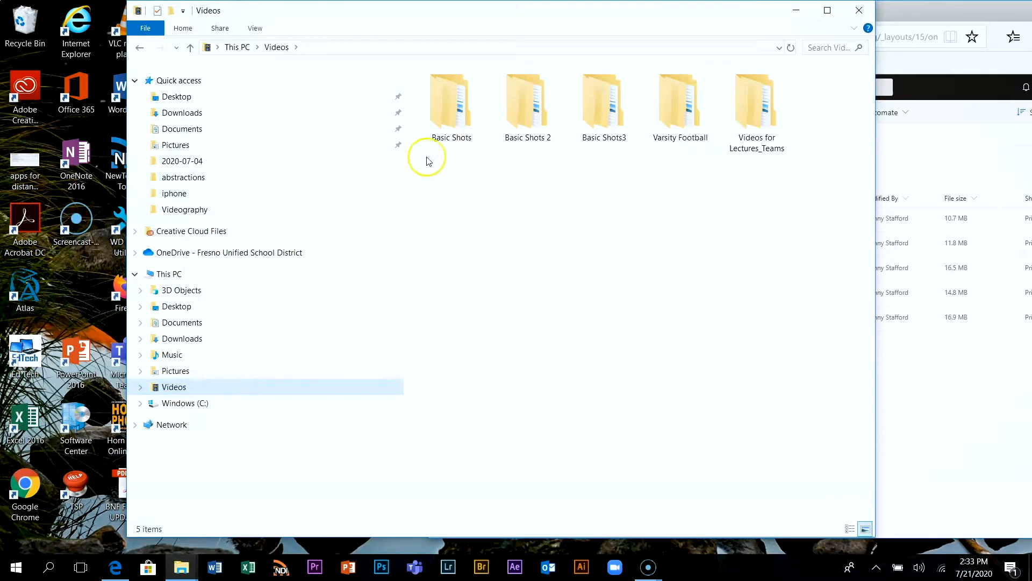
double_click(453, 118)
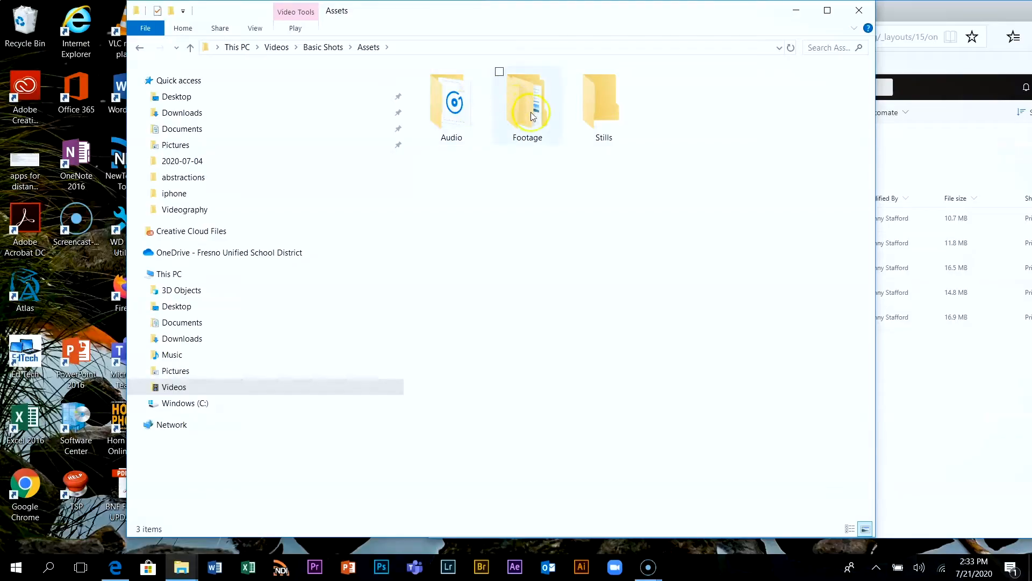
double_click(532, 117)
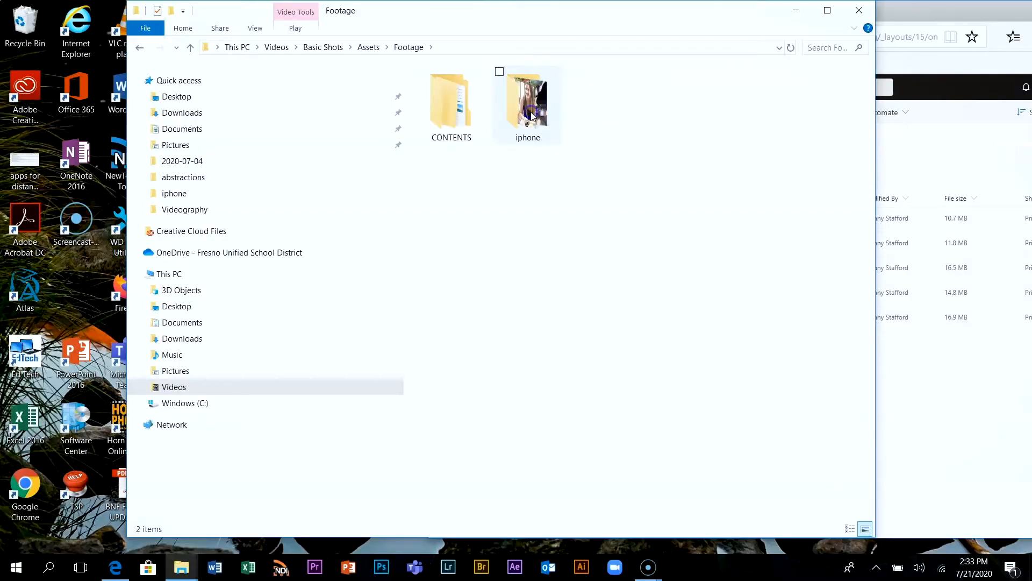
double_click(532, 116)
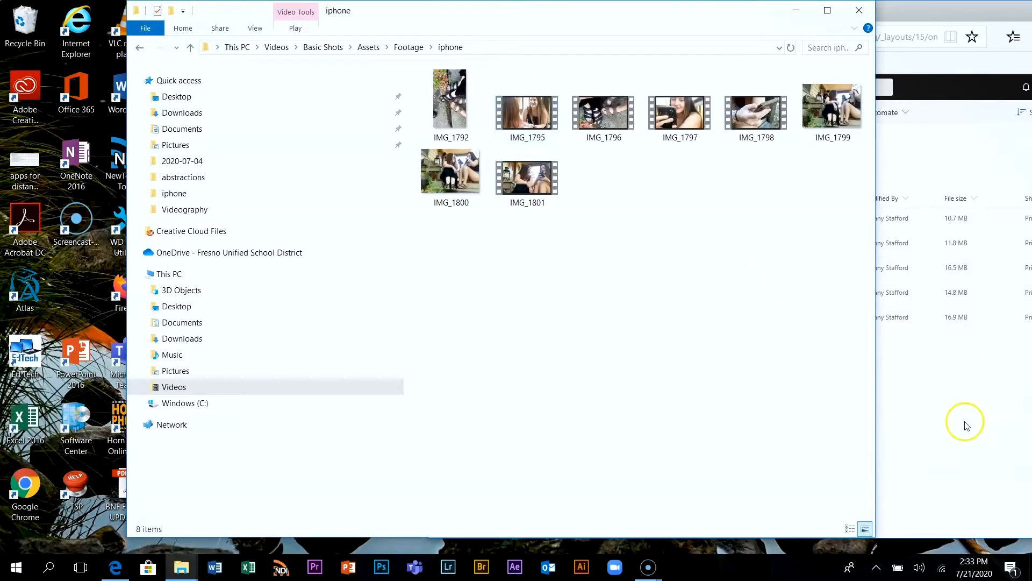
Bring the OneDrive browser window forward and place it below the iphone folder's clips so both file lists are visible
click(966, 425)
drag(854, 6, 1031, 16)
click(790, 433)
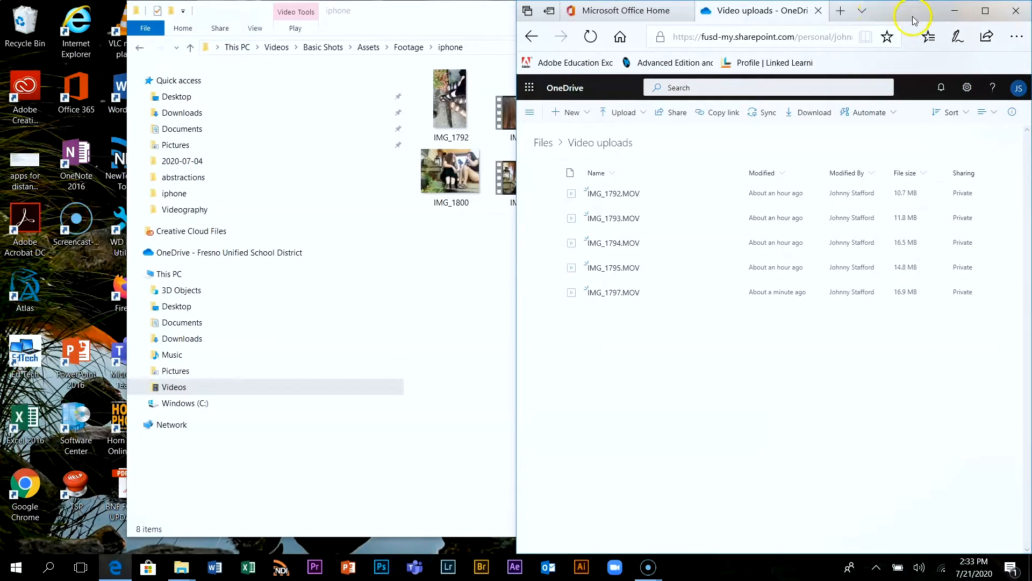
drag(917, 15, 862, 237)
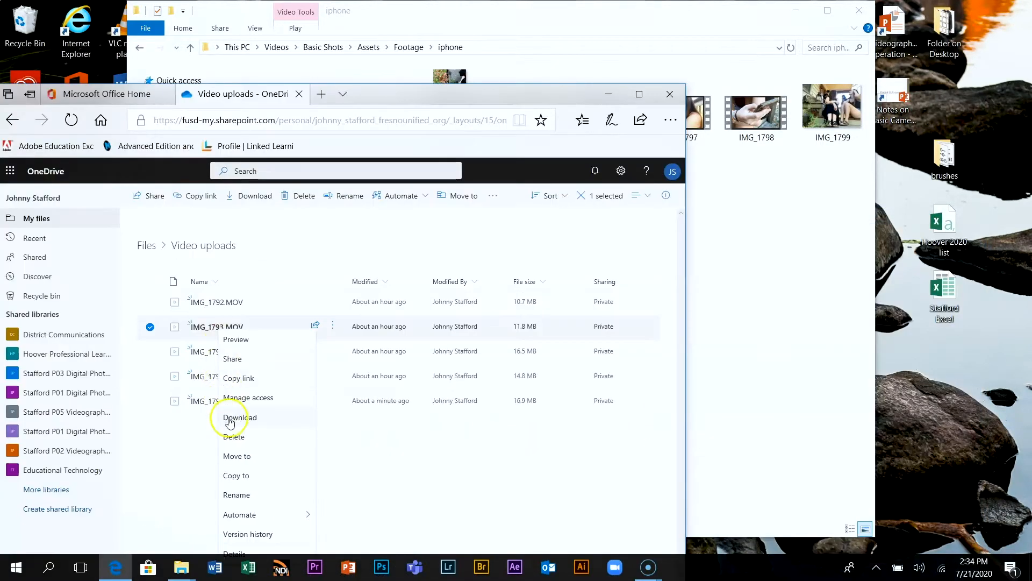
Download IMG_1793.MOV from the Video uploads folder
click(230, 419)
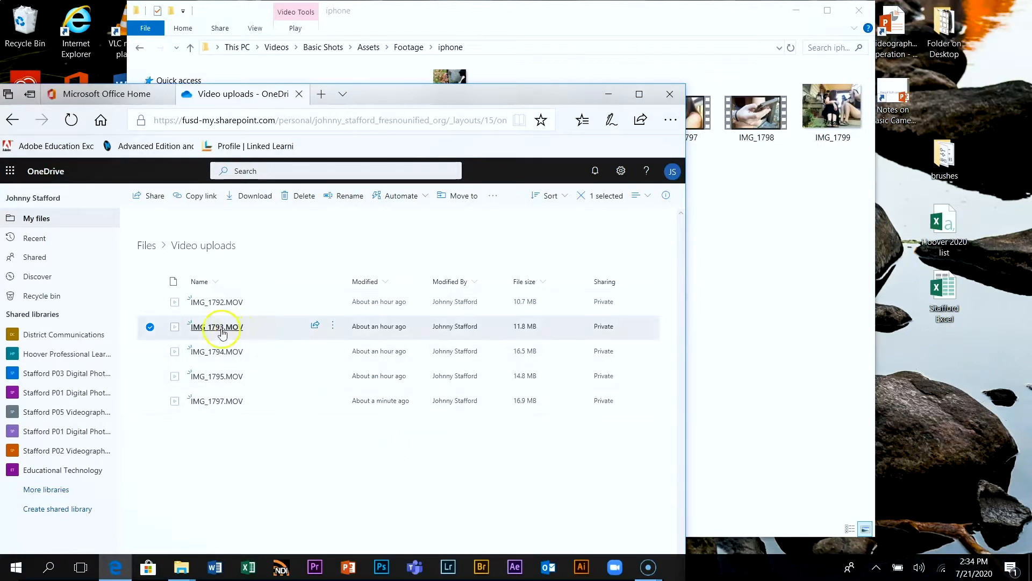
mouse_move(220, 333)
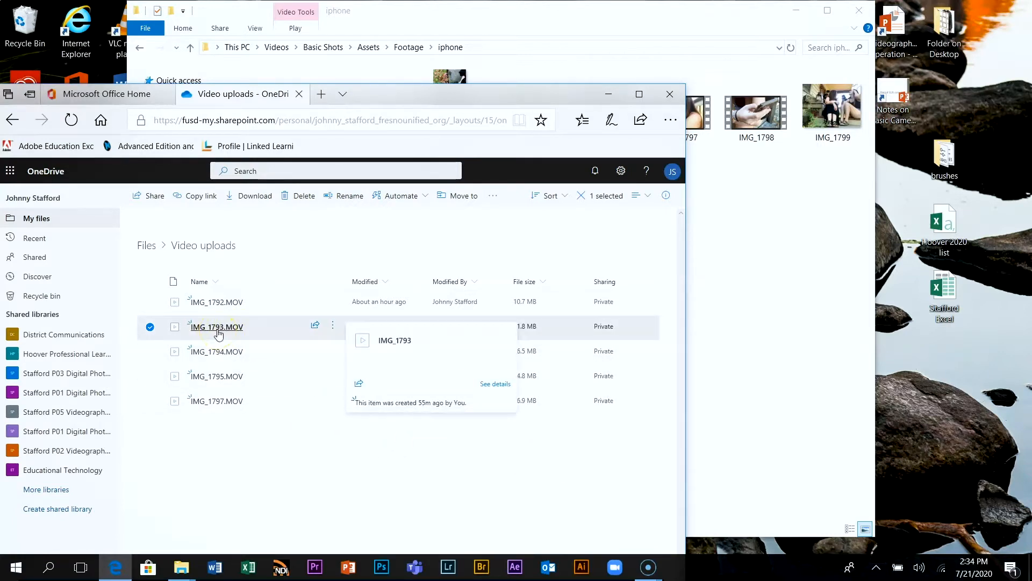
right_click(219, 334)
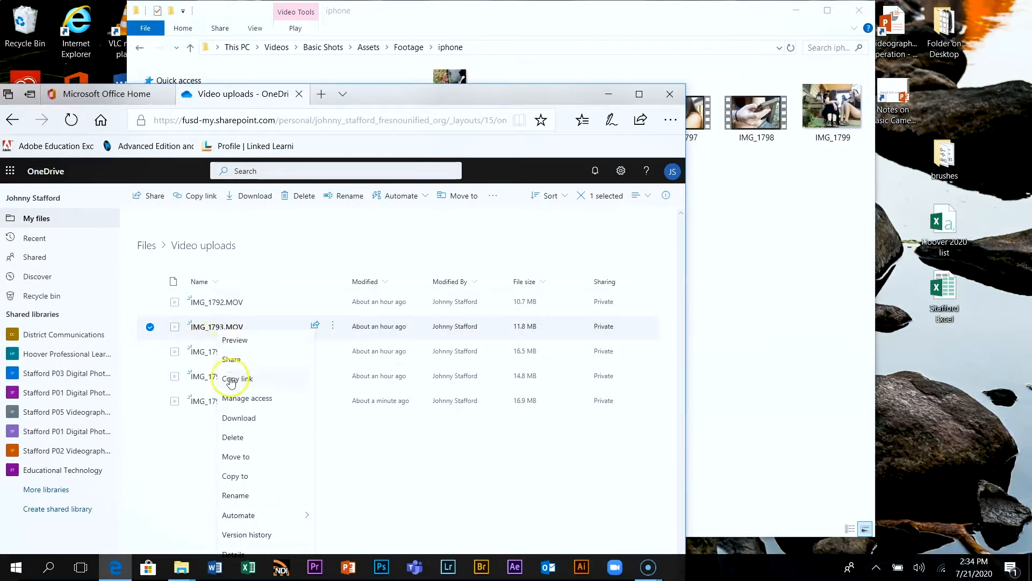
click(231, 419)
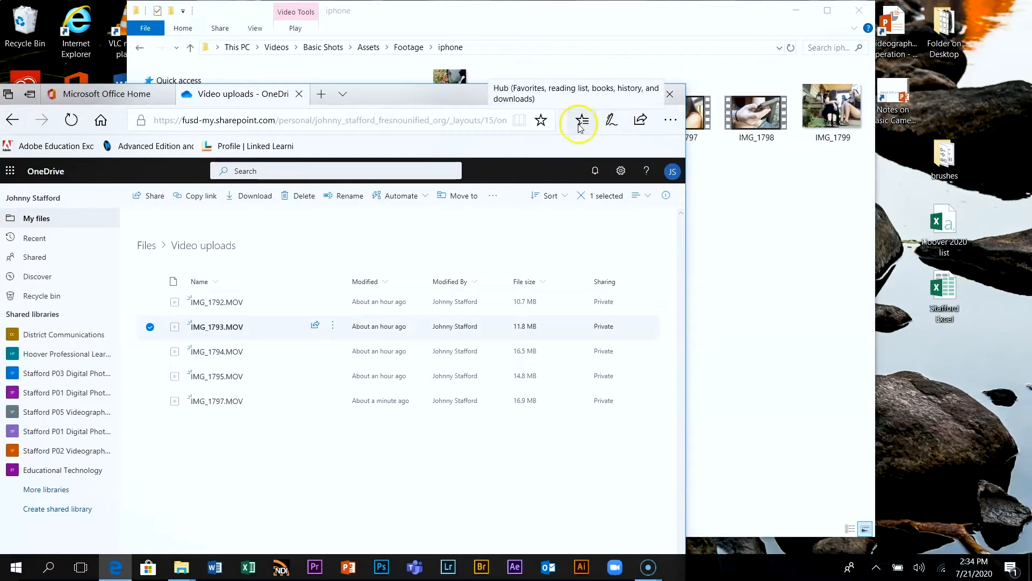
click(772, 246)
right_click(595, 282)
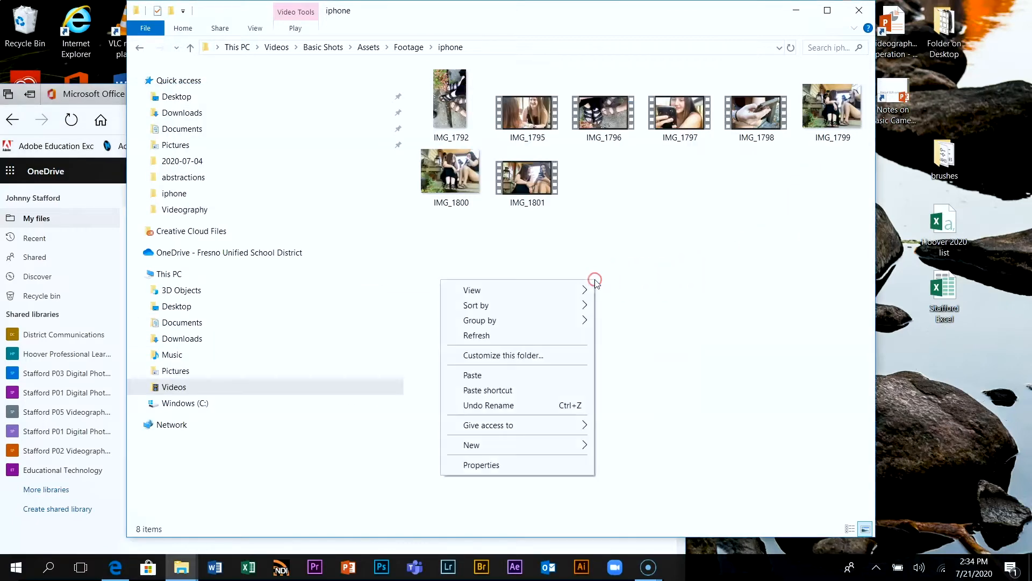
click(643, 328)
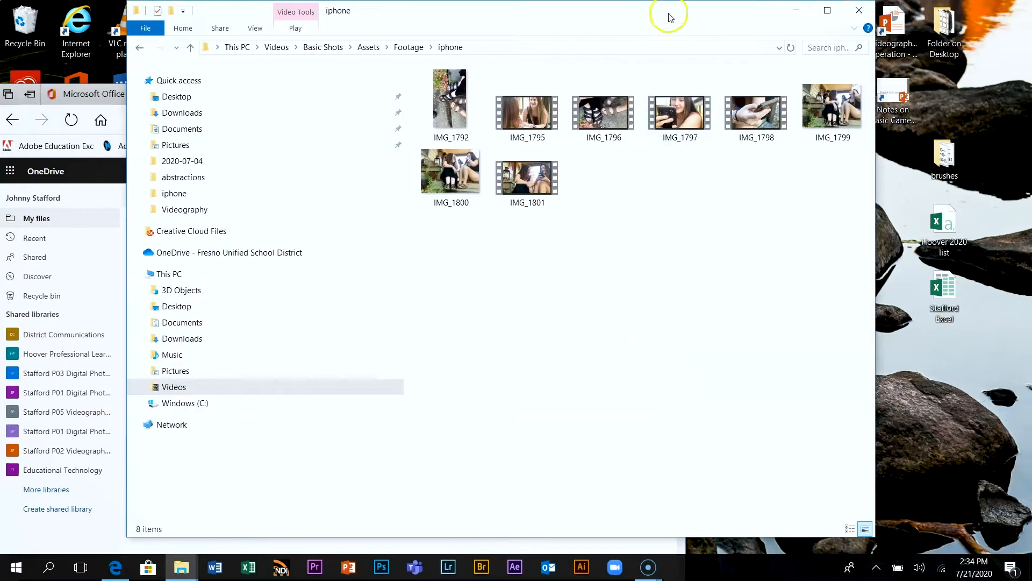
View the Downloads folder in File Explorer and minimize its window
drag(643, 24, 770, 19)
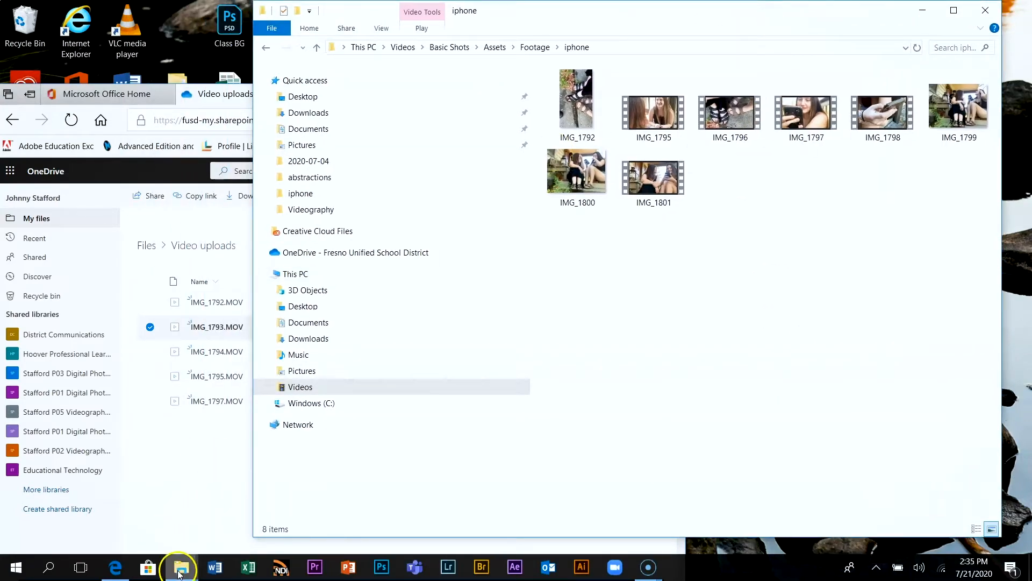
mouse_move(178, 571)
click(232, 539)
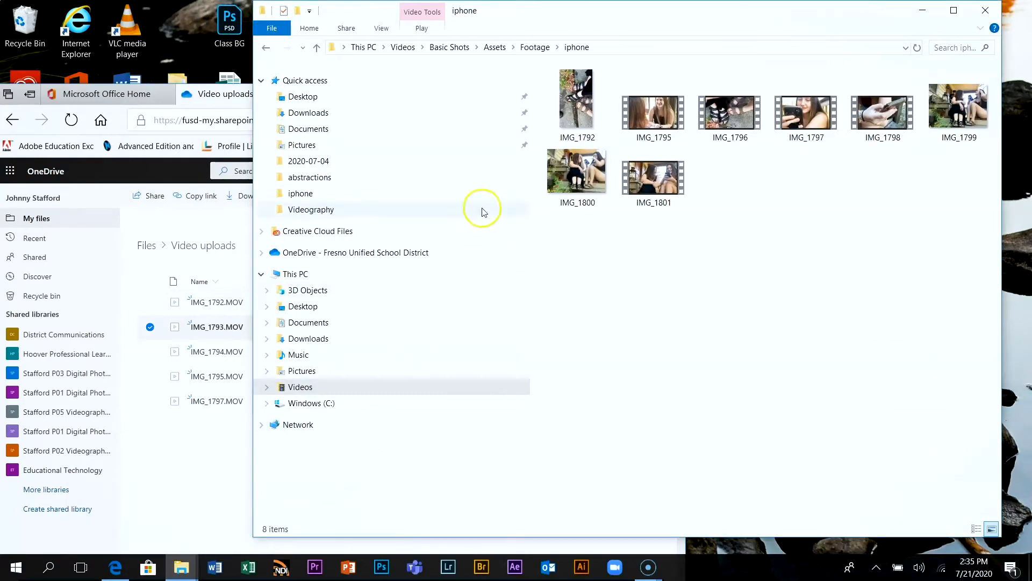
click(323, 114)
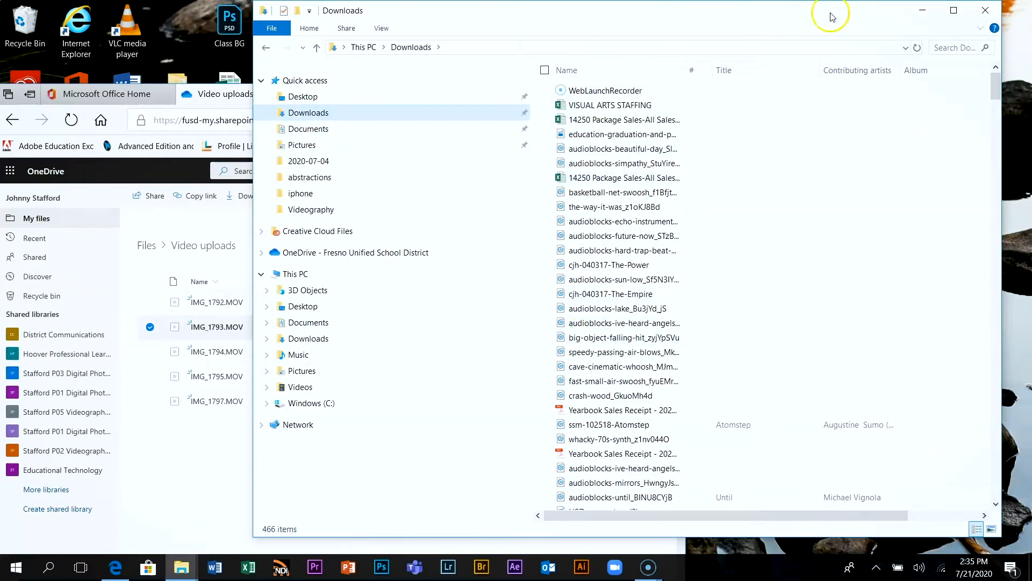
drag(832, 16, 770, 72)
click(923, 67)
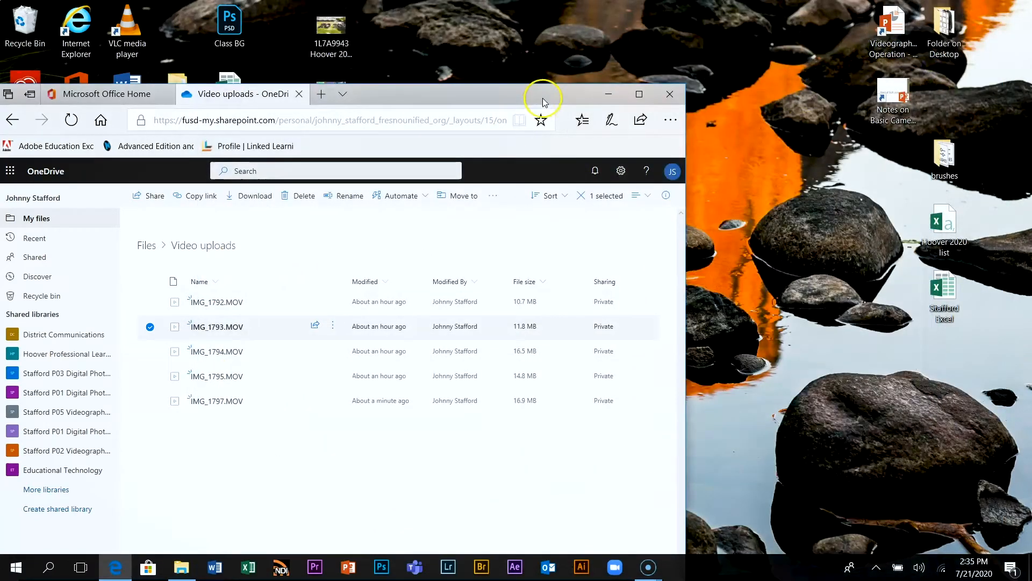
Move the OneDrive window up until the download prompt is fully visible and choose to save IMG_1793.MOV to a custom location
drag(541, 101, 757, 52)
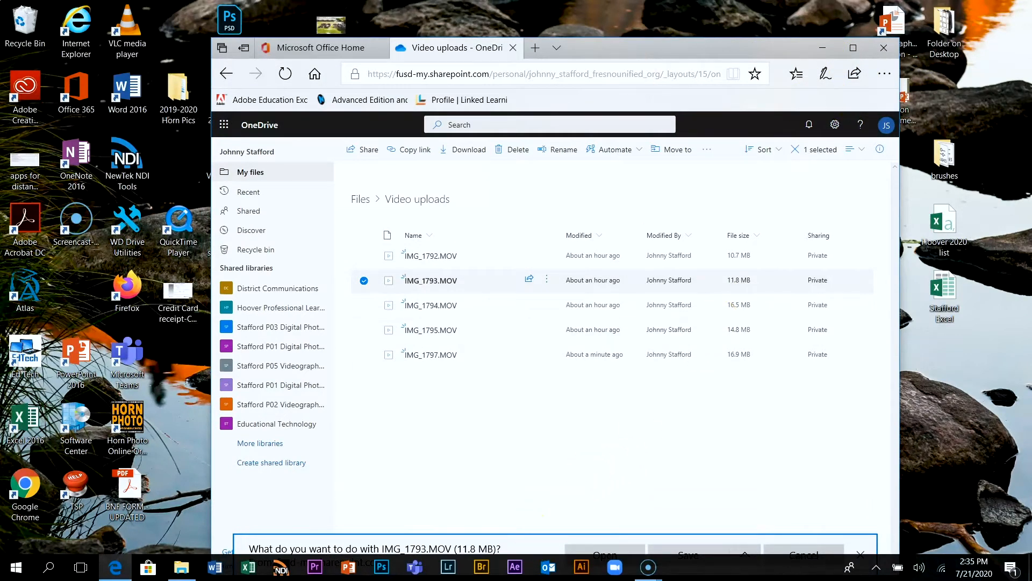
drag(684, 40, 680, 3)
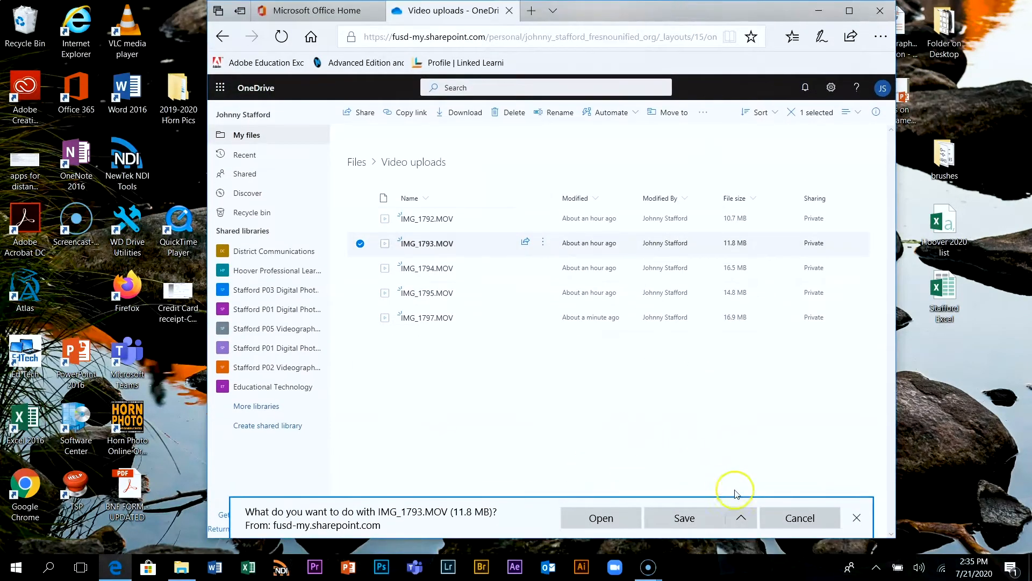
click(746, 521)
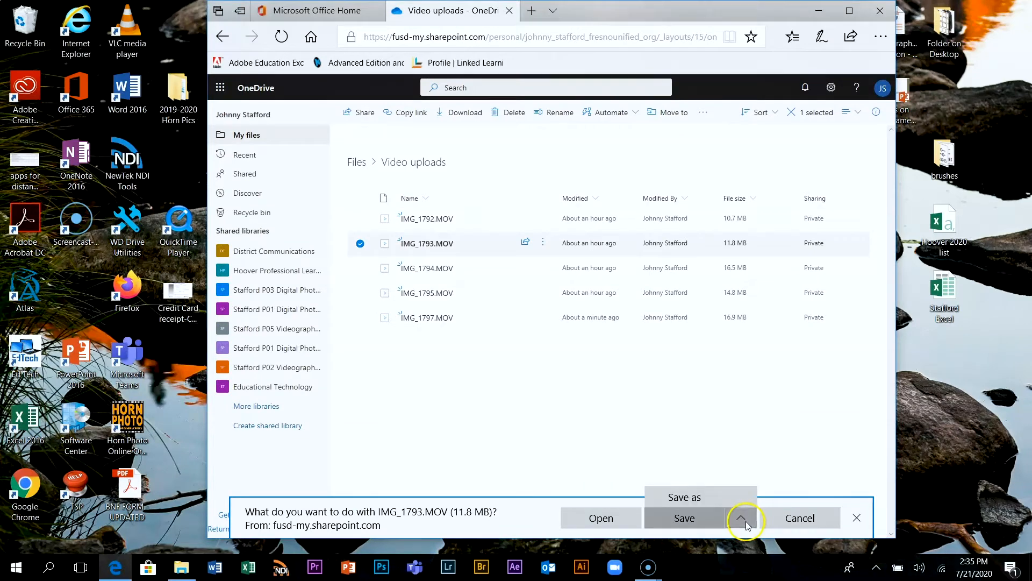
click(699, 495)
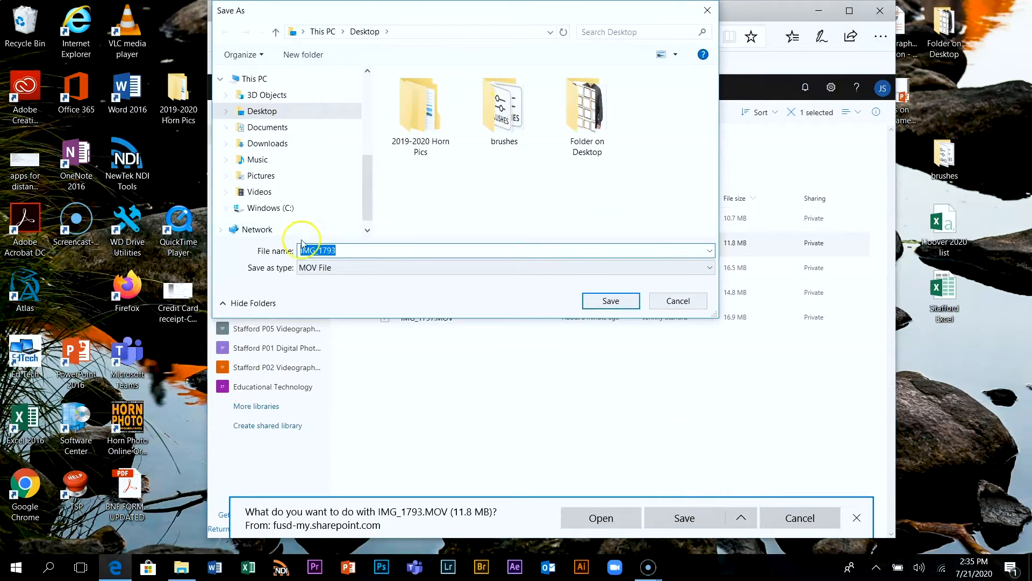
Save IMG_1793 into Videos > Basic Shots > Assets > Footage > iphone and close the download notification and the iphone folder window
drag(365, 191, 366, 185)
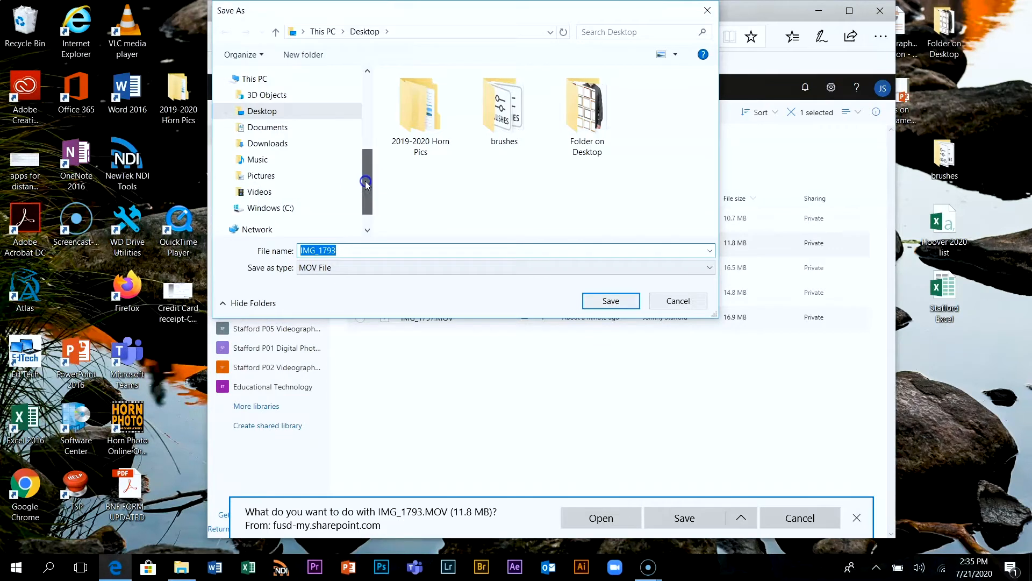
click(261, 192)
double_click(434, 117)
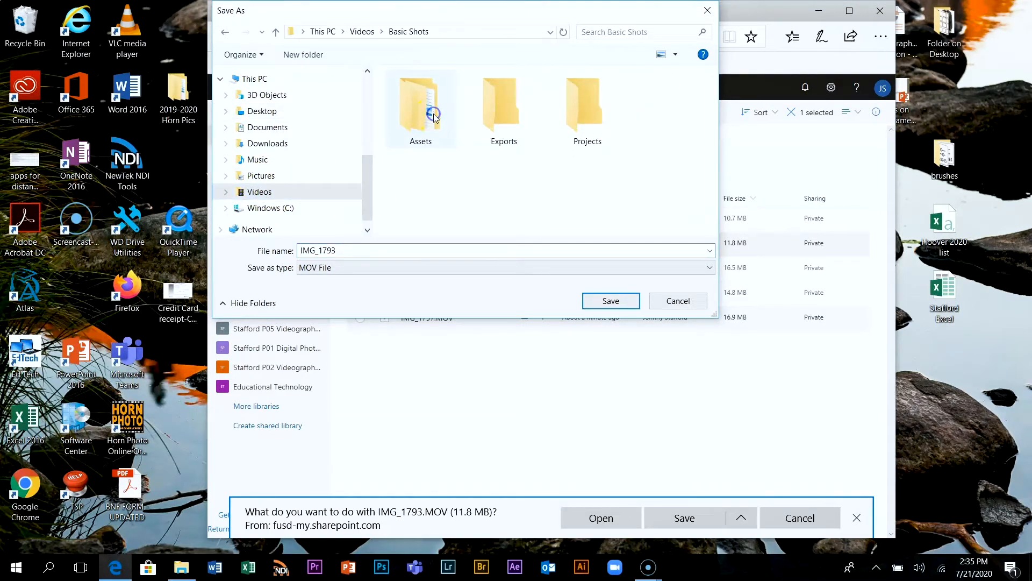
double_click(430, 114)
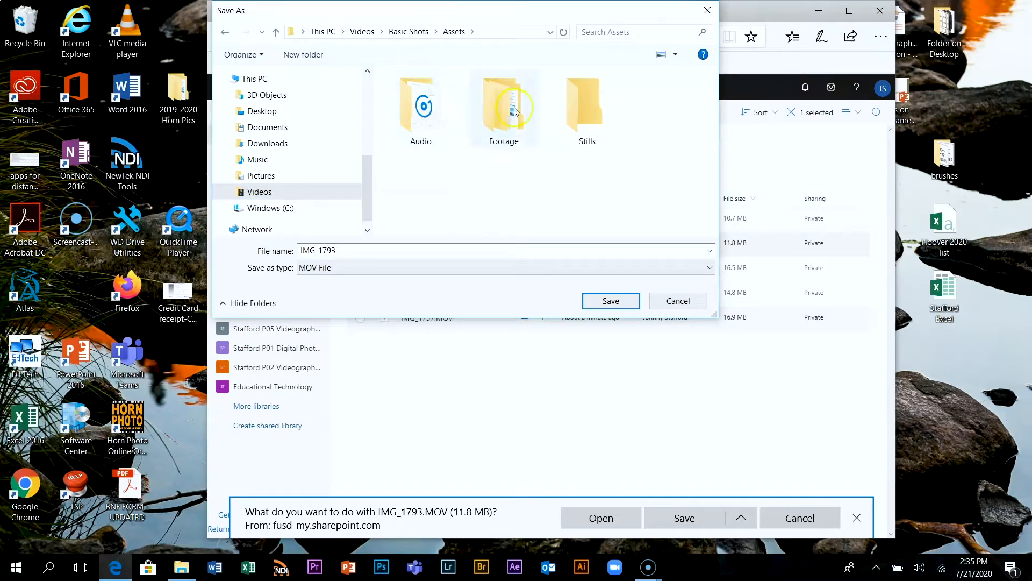
double_click(512, 111)
double_click(515, 112)
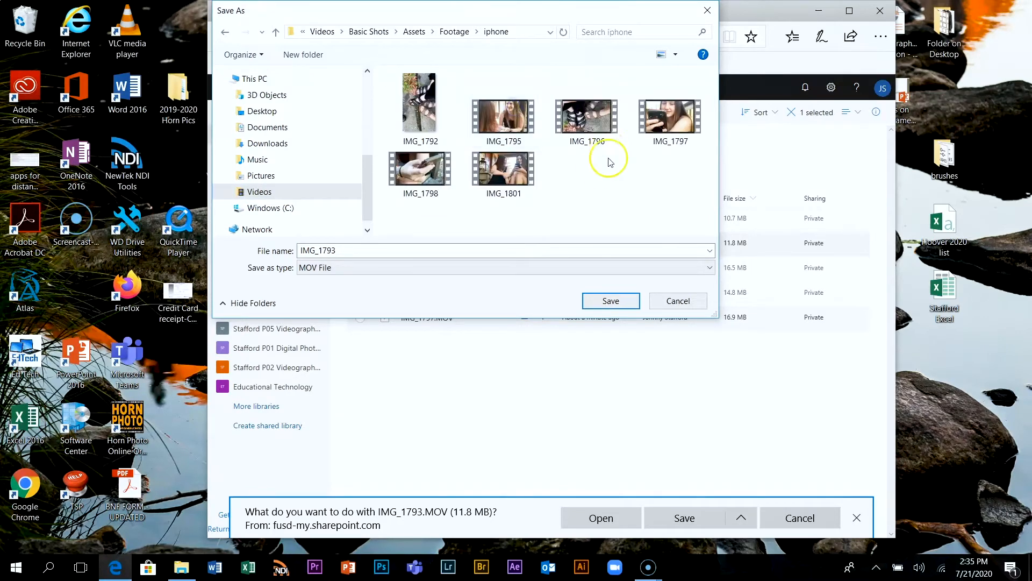
click(602, 304)
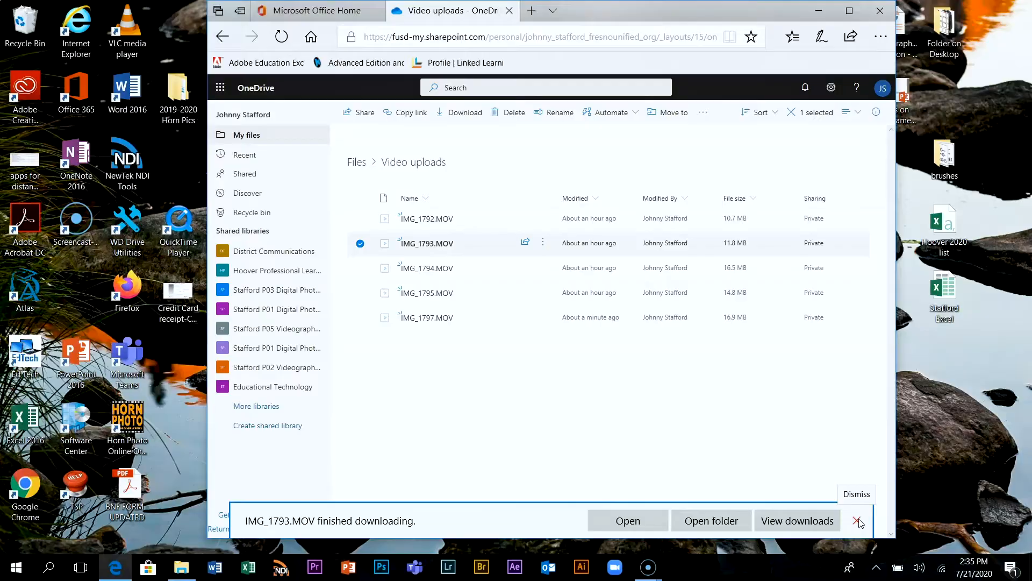
click(856, 519)
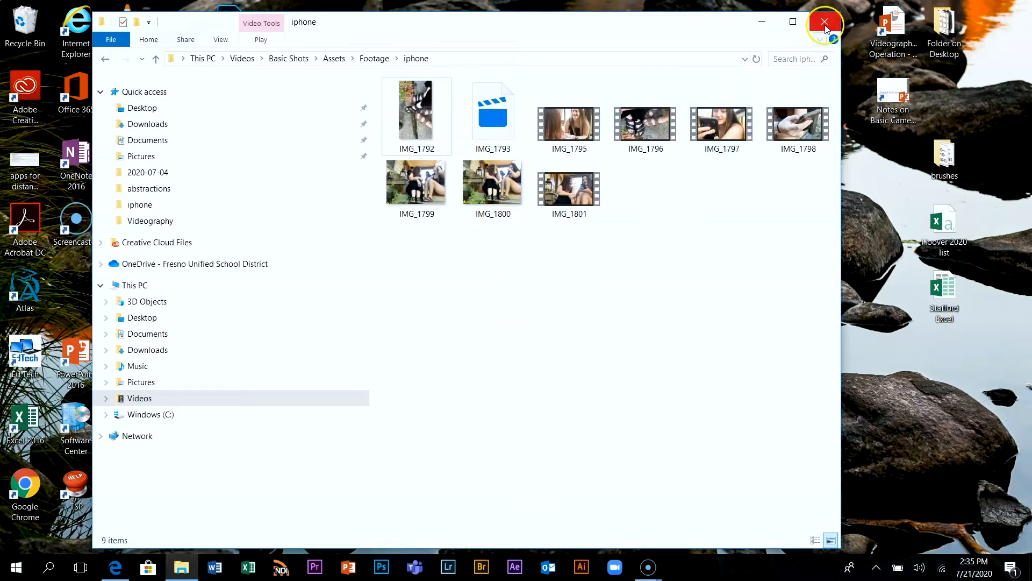
click(823, 24)
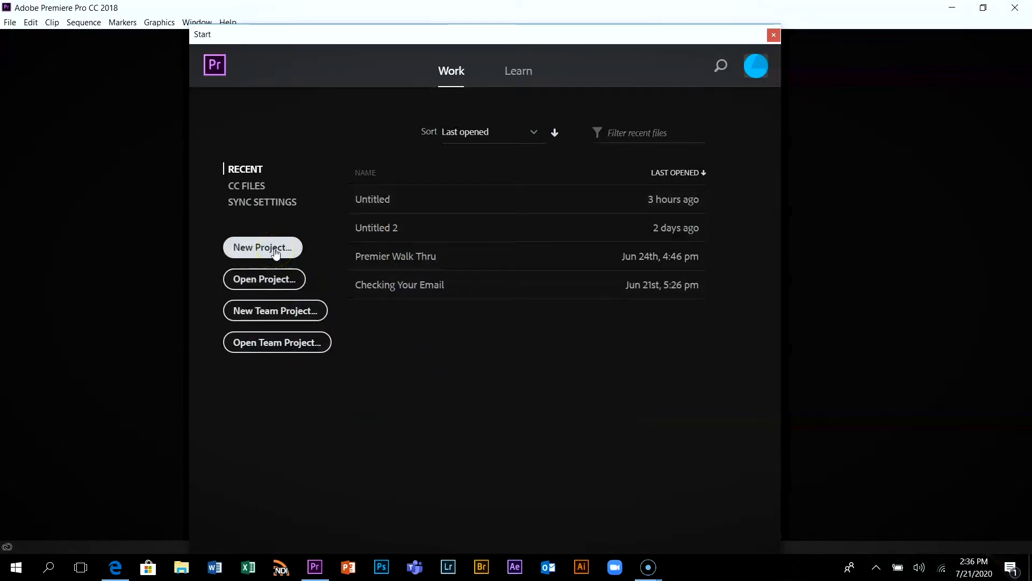
In Premiere Pro, create a new project named Basic Shots stored in Videos > Basic Shots > Projects
click(275, 248)
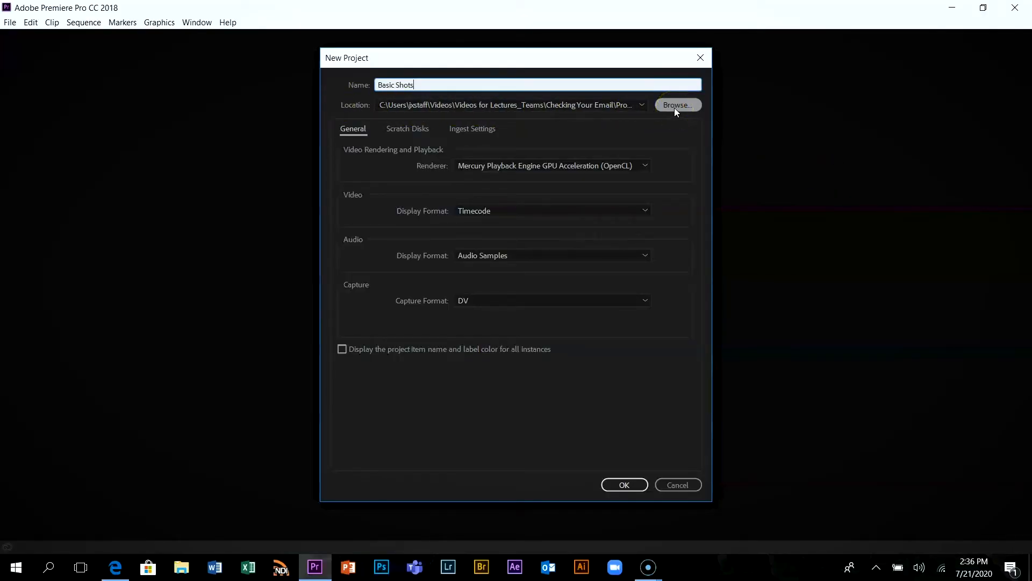
click(676, 108)
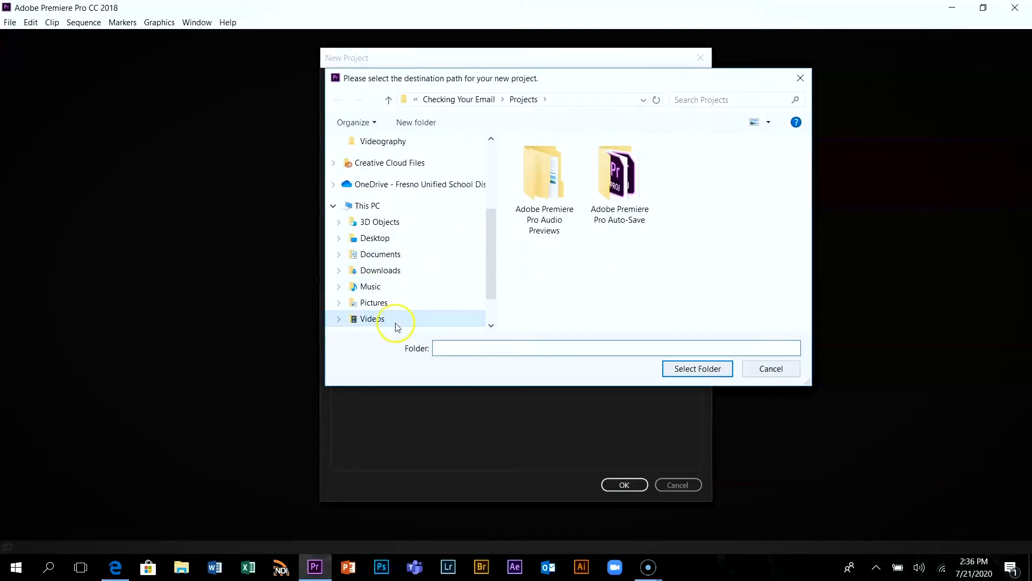
click(372, 319)
double_click(556, 172)
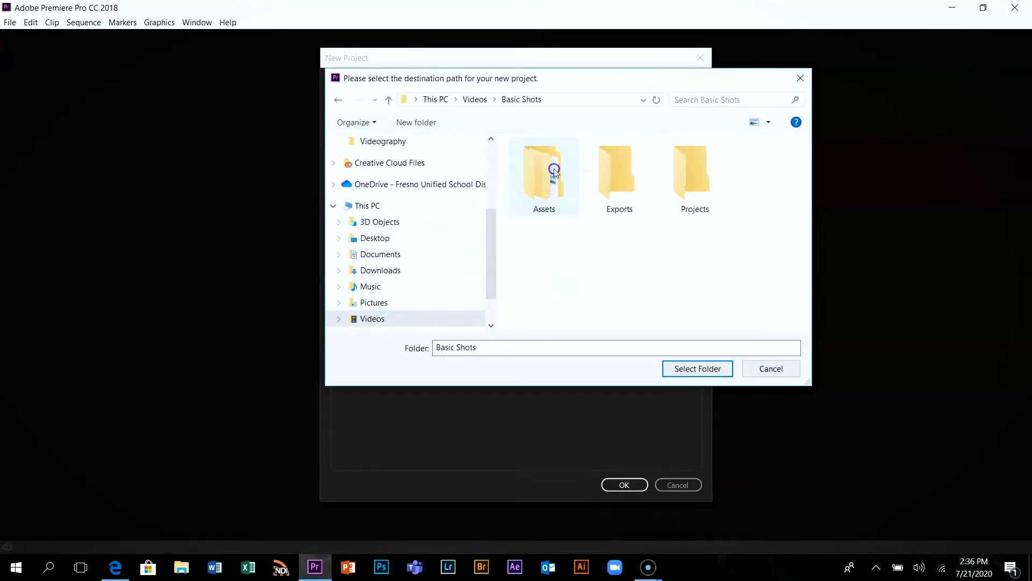
click(691, 175)
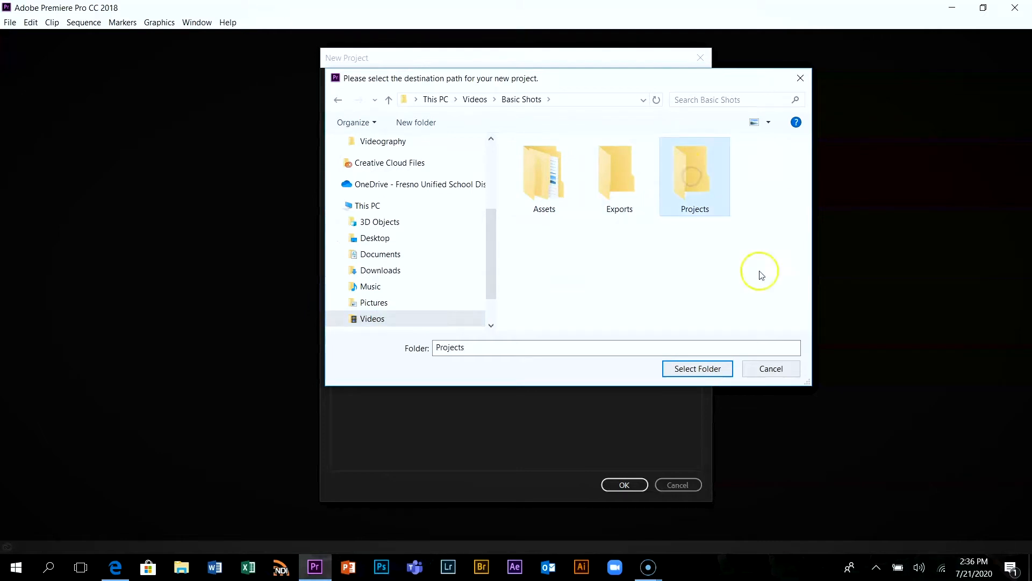
click(706, 369)
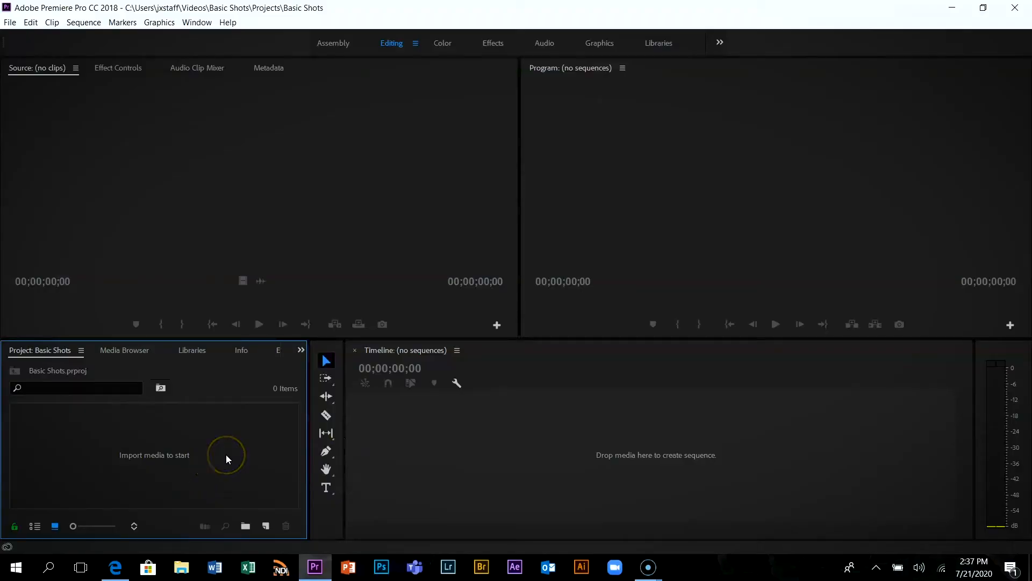
Start a media import and browse to Videos > Basic Shots > Assets > Footage > iphone
double_click(226, 454)
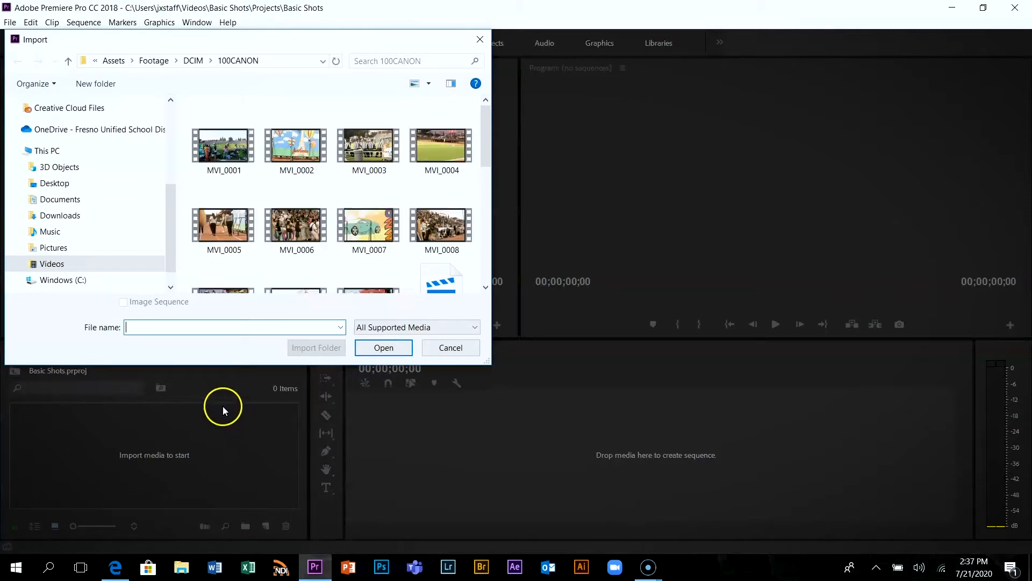
click(113, 264)
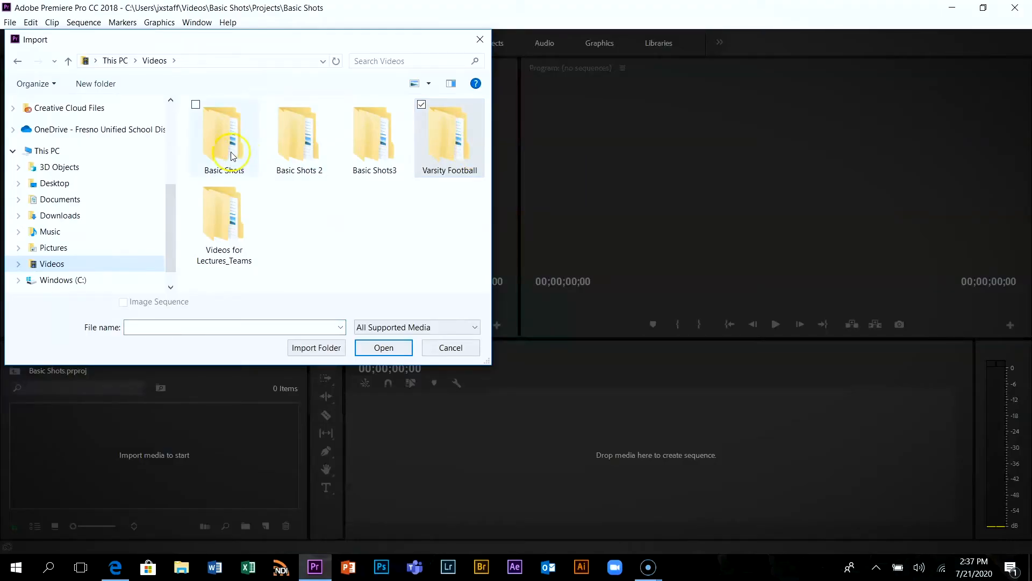
double_click(233, 156)
double_click(233, 156)
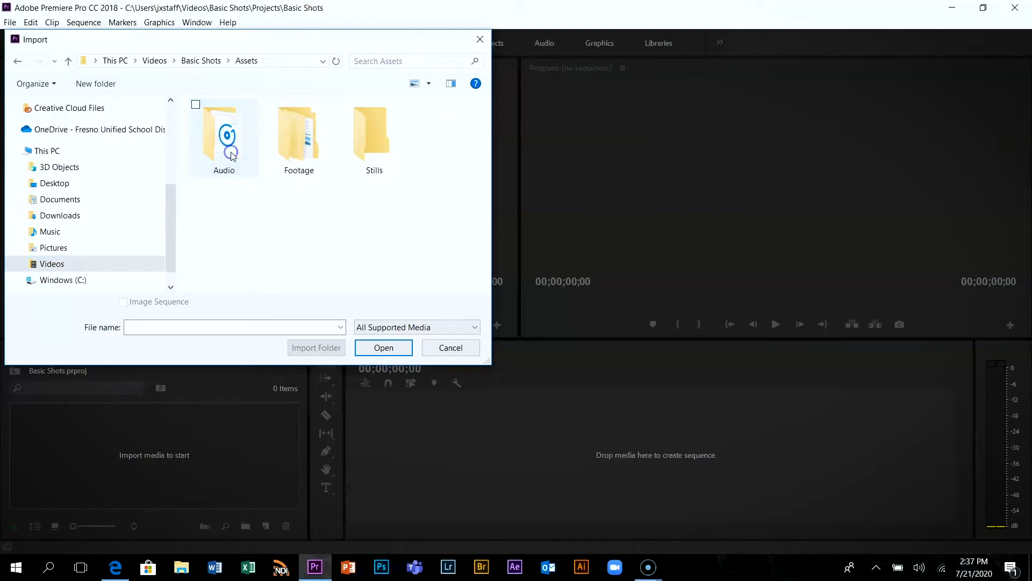
double_click(300, 155)
Import all the iphone folder files from IMG_1792 through IMG_1801, accept the HEVC codec installation and dismiss the import failure notice
drag(359, 195, 197, 110)
click(382, 348)
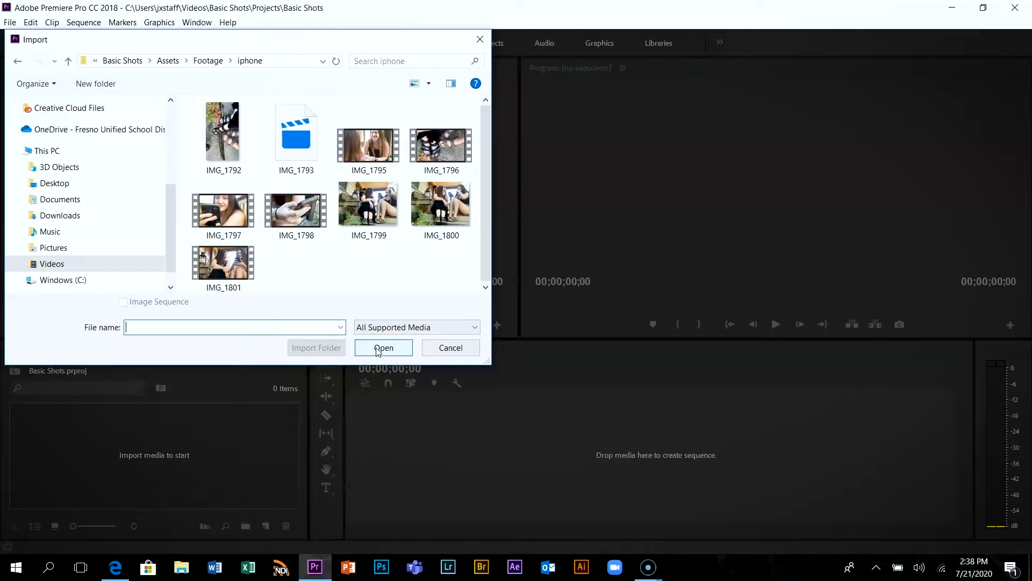
click(223, 134)
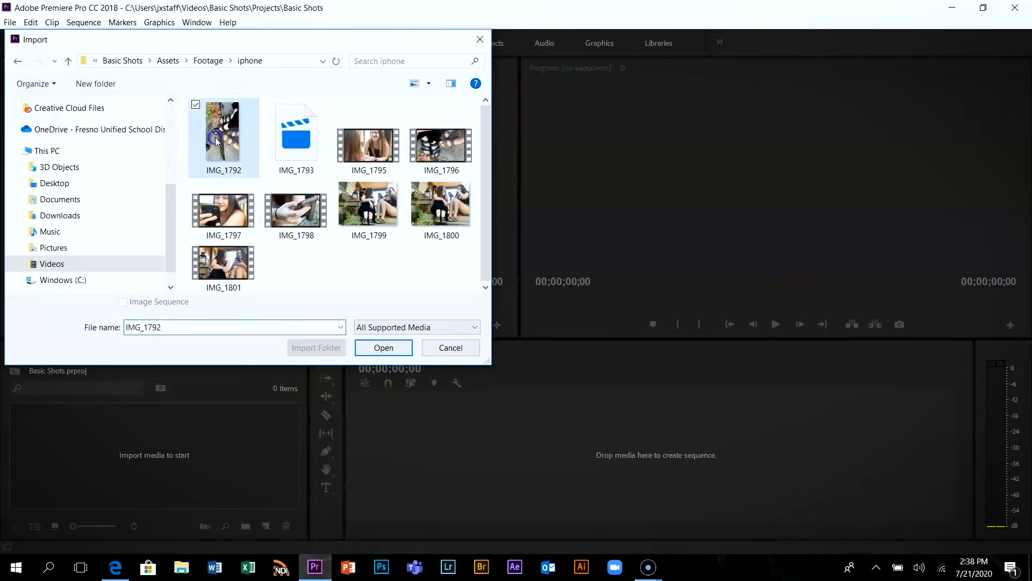
shift+click(235, 257)
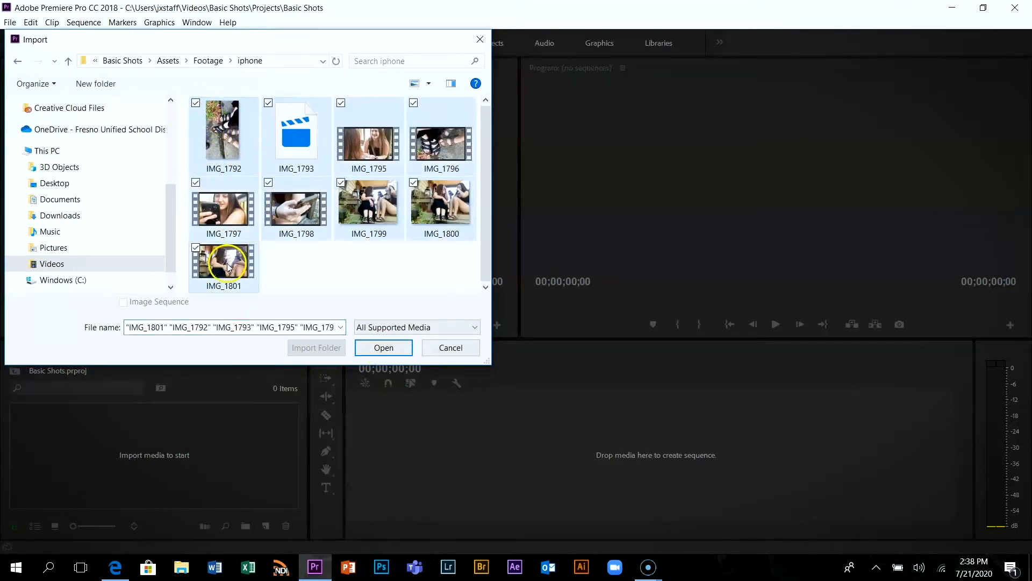
click(384, 348)
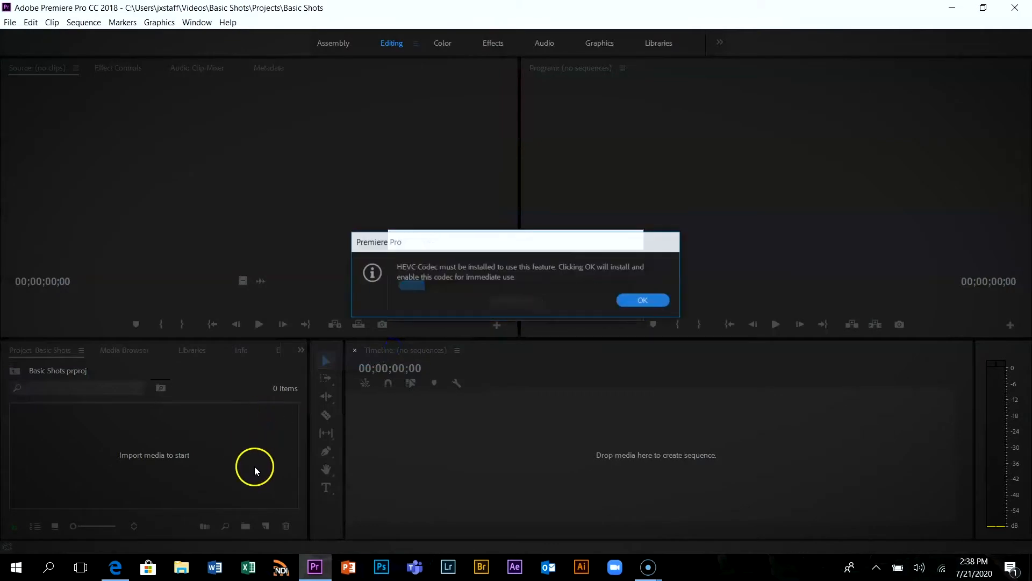
click(643, 302)
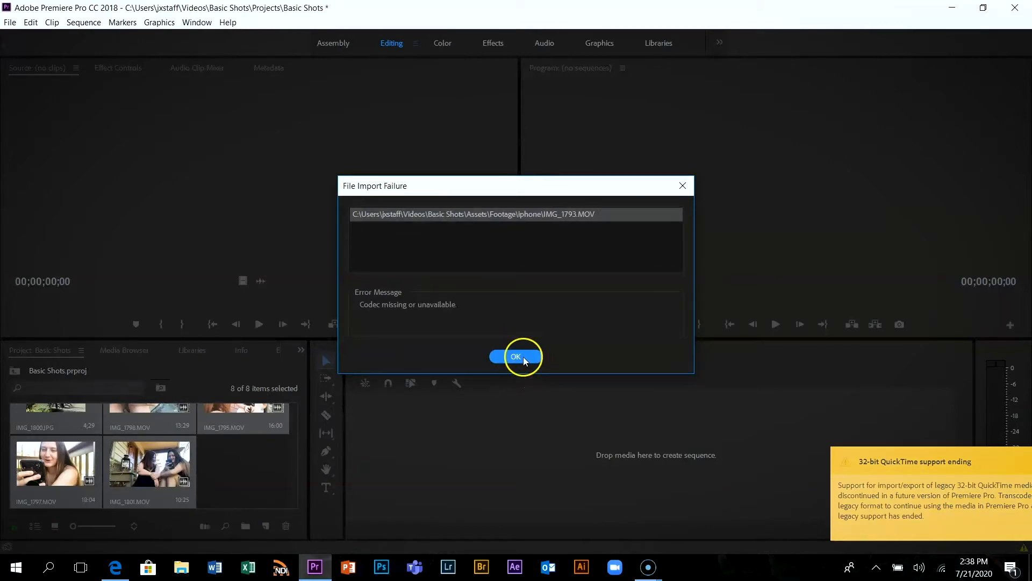
click(525, 355)
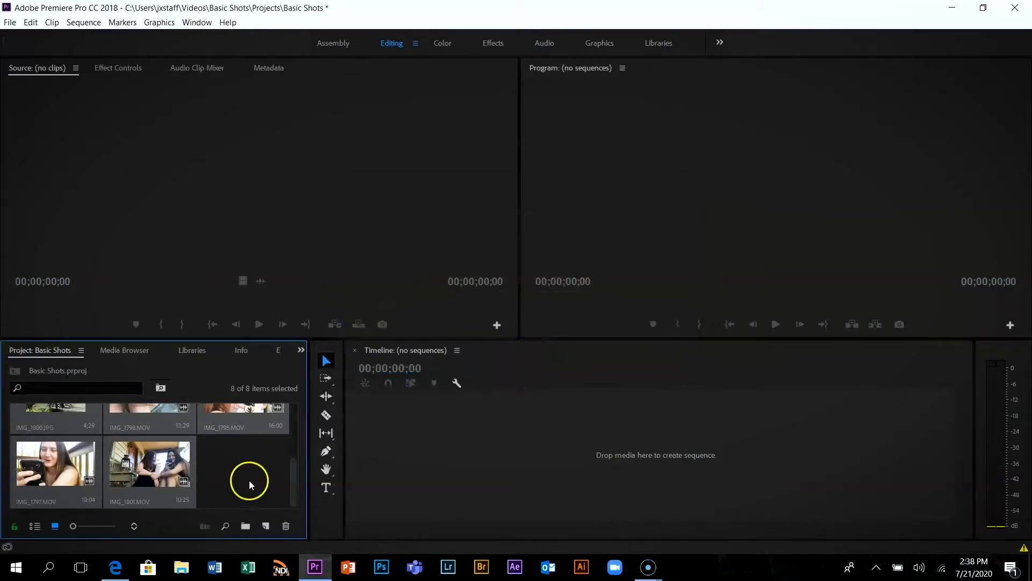
Import the A044 camera clips from the Videos > Basic Shots > Assets > Footage folder into the project
click(248, 480)
double_click(255, 479)
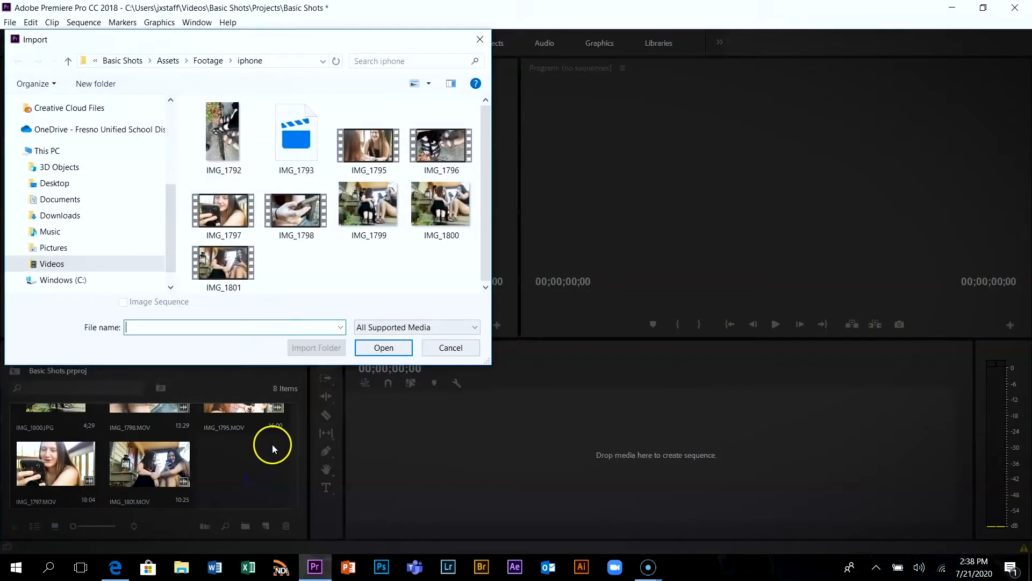
click(88, 265)
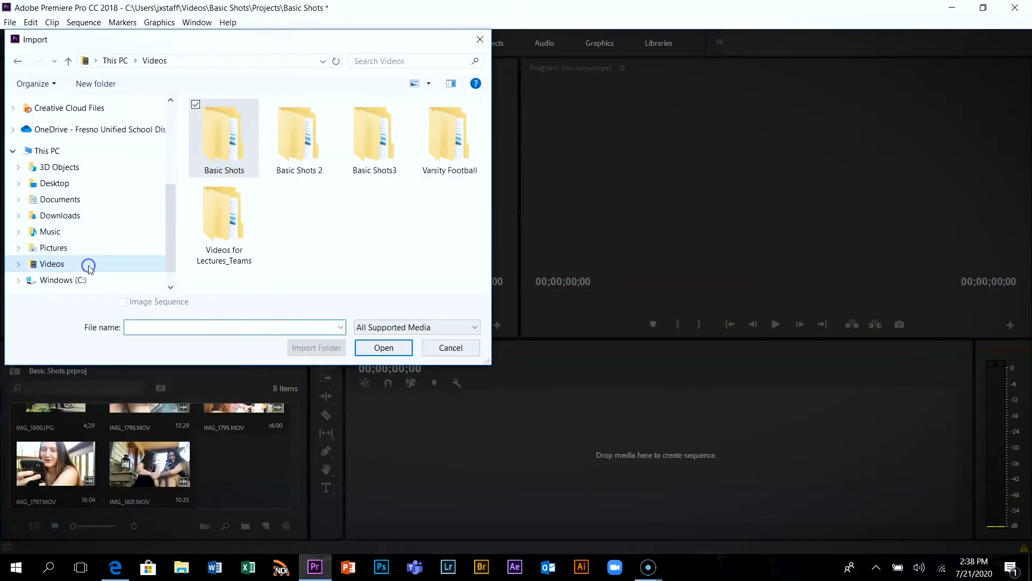
double_click(233, 151)
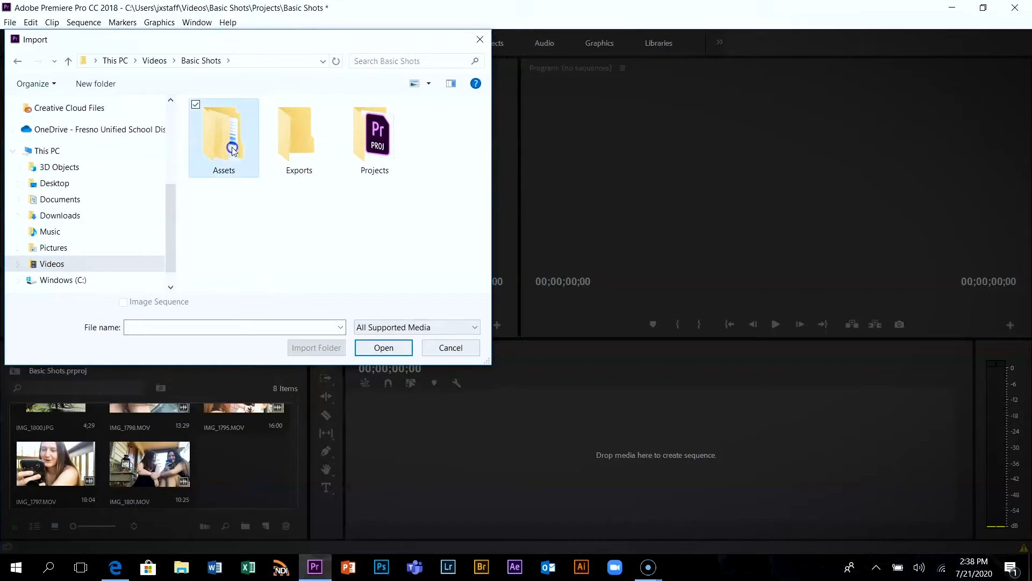
double_click(231, 145)
double_click(300, 146)
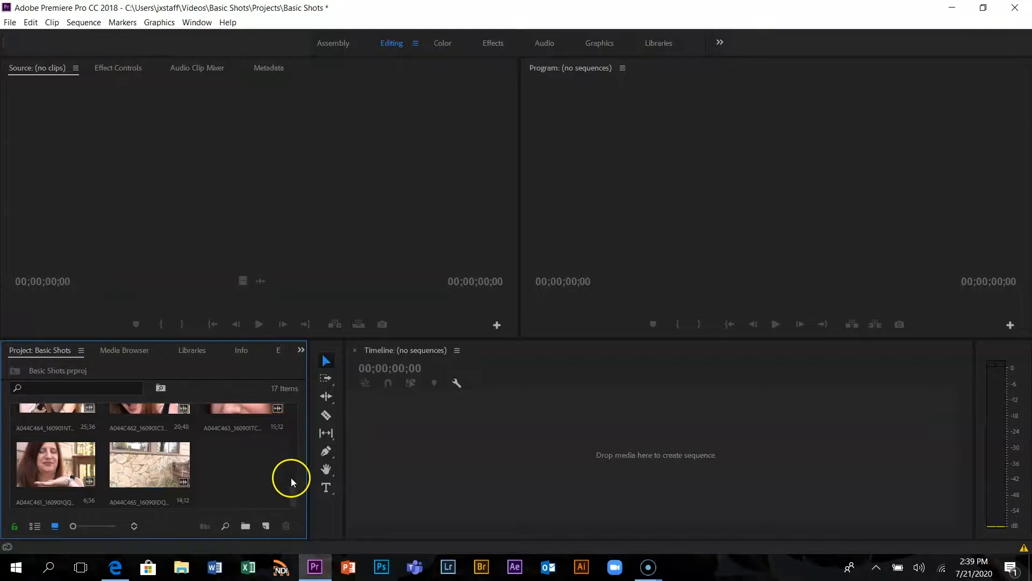
Preview IMG_1799.JPG in the Source monitor, and play IMG_1796.MOV there from its beginning before stopping playback
drag(290, 501, 307, 393)
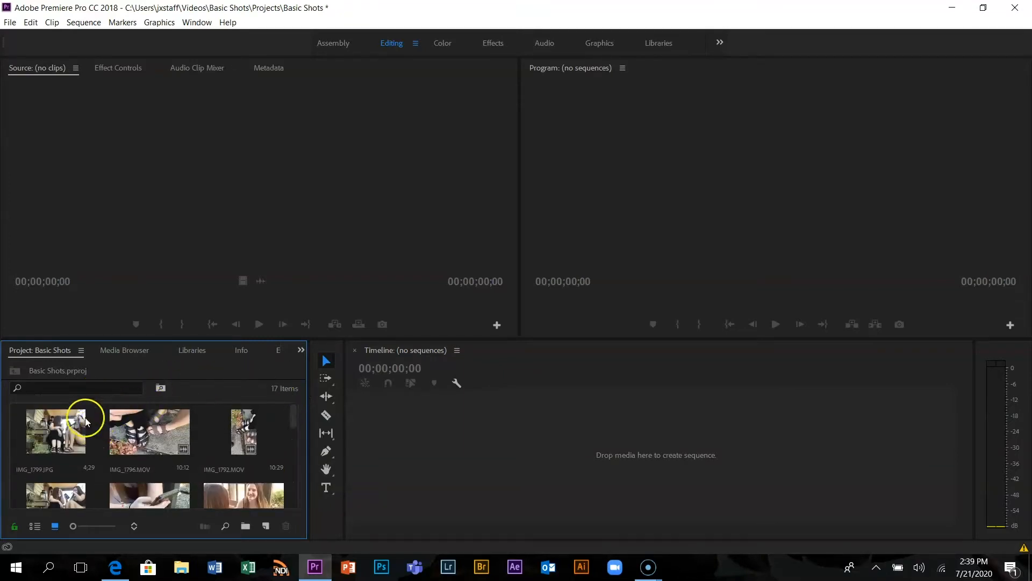
double_click(59, 437)
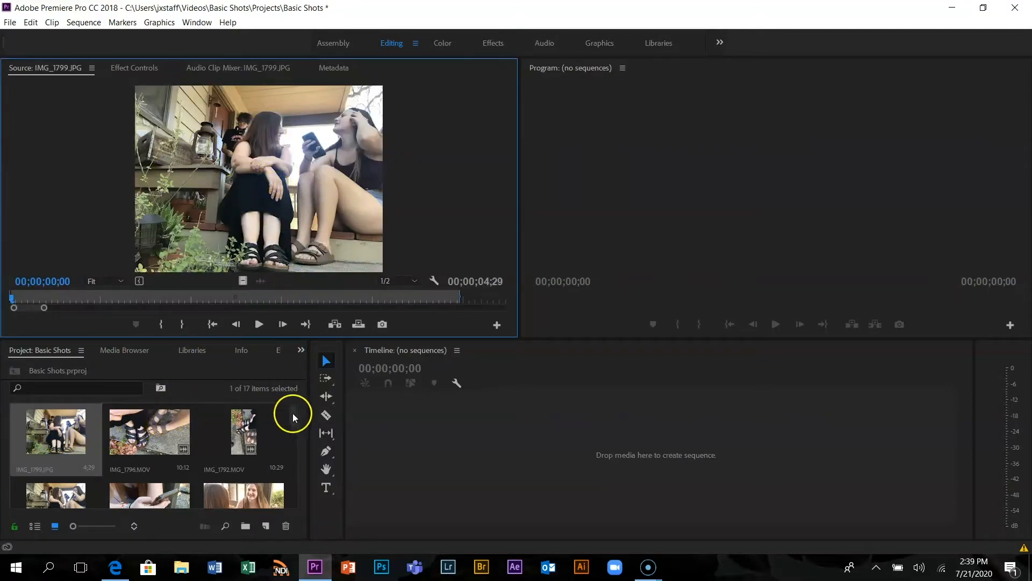
click(157, 432)
double_click(157, 431)
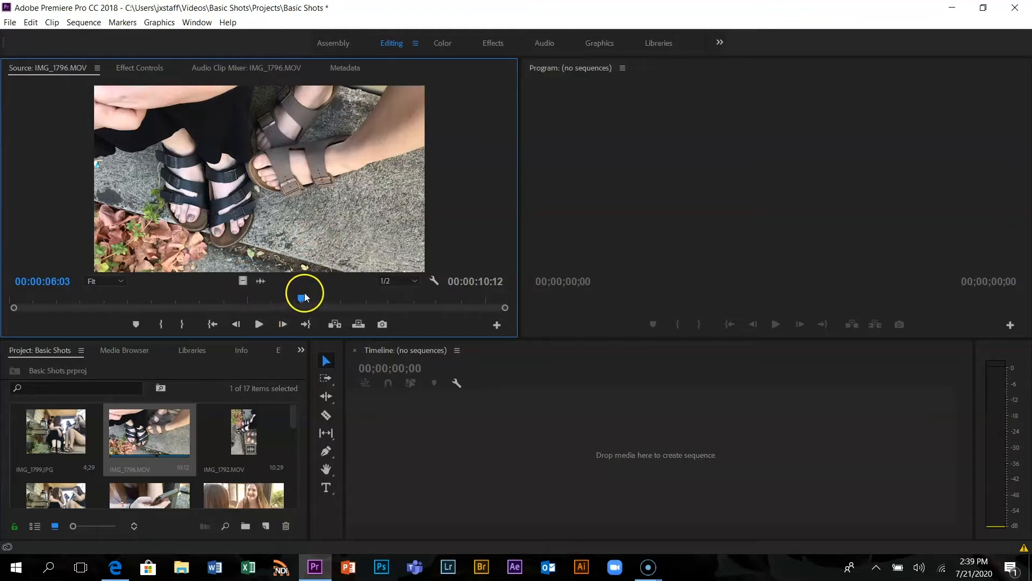
drag(302, 298, 12, 297)
click(257, 330)
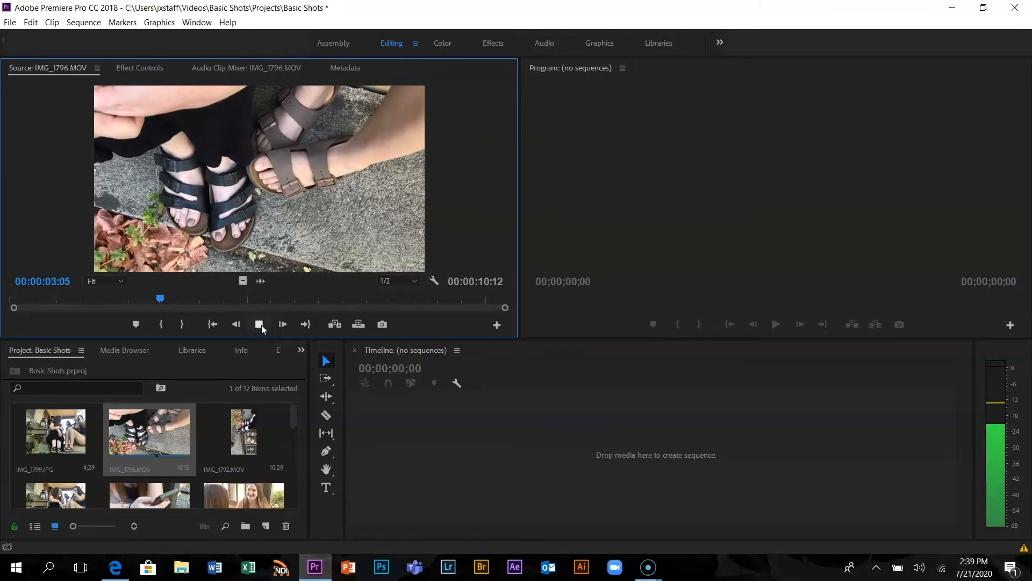
click(260, 326)
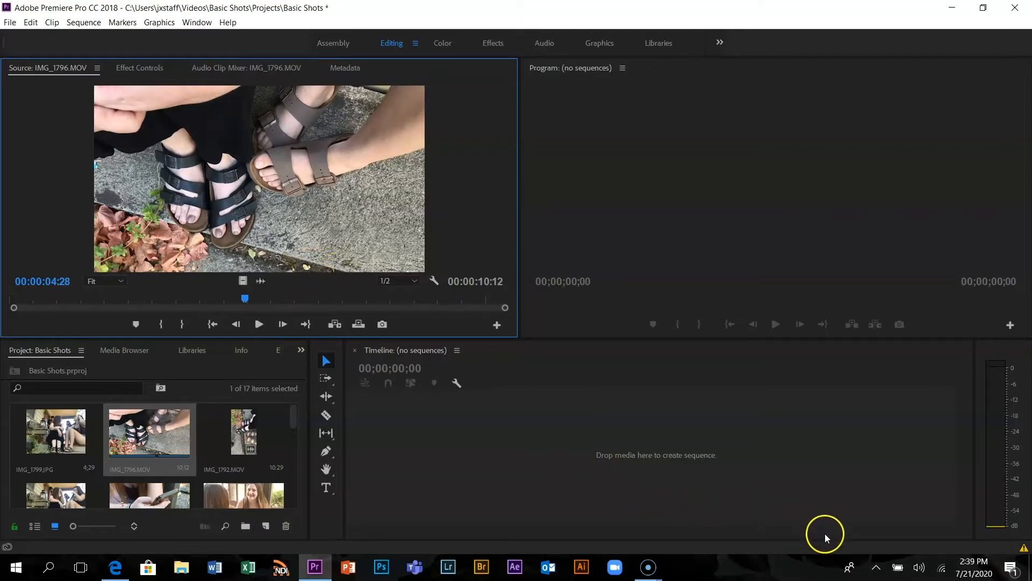
click(876, 567)
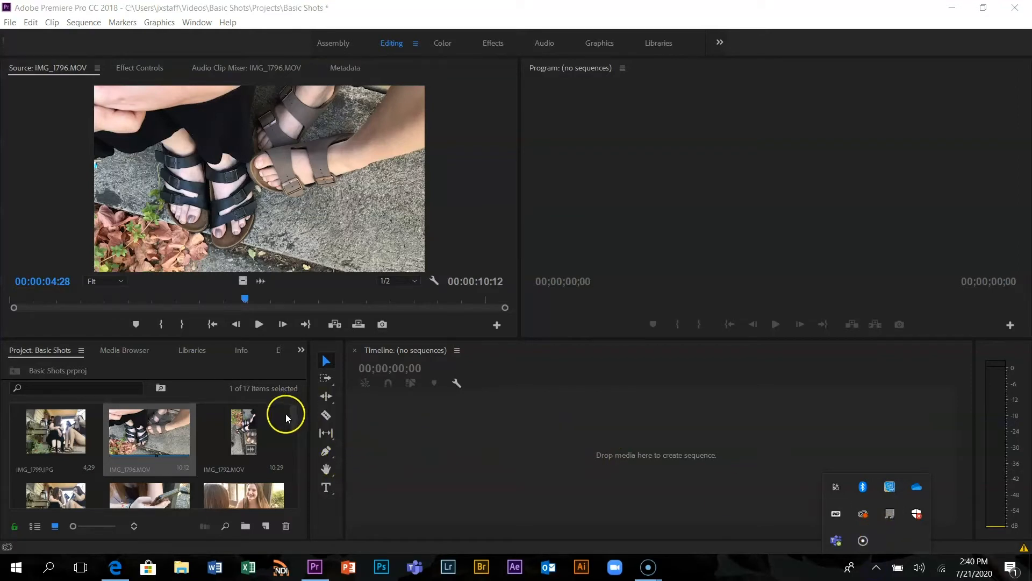
Create a new sequence named Sequence 01 using the Digital SLR 1080p preset DSLR 1080p30
drag(249, 301, 5, 295)
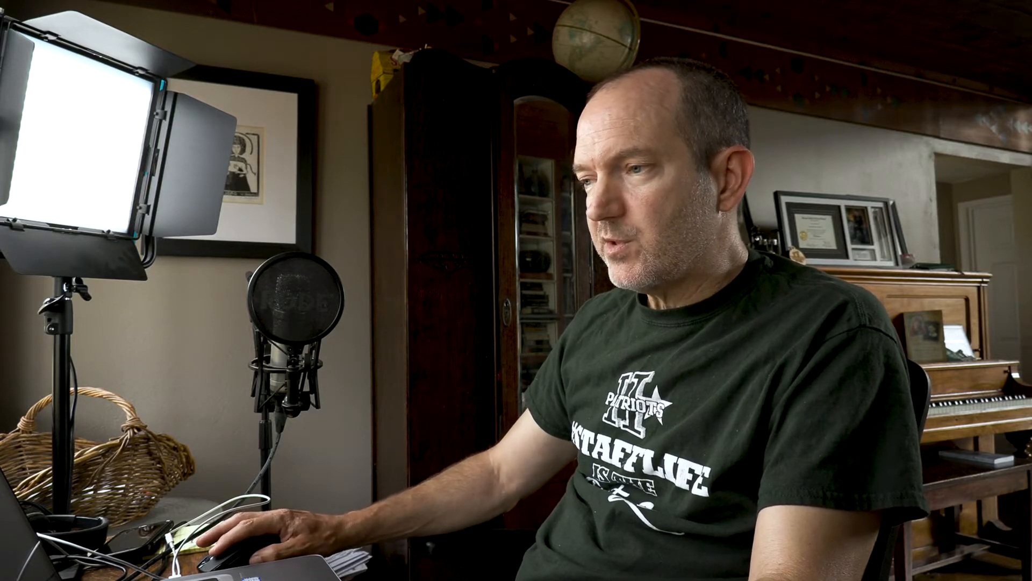
click(87, 23)
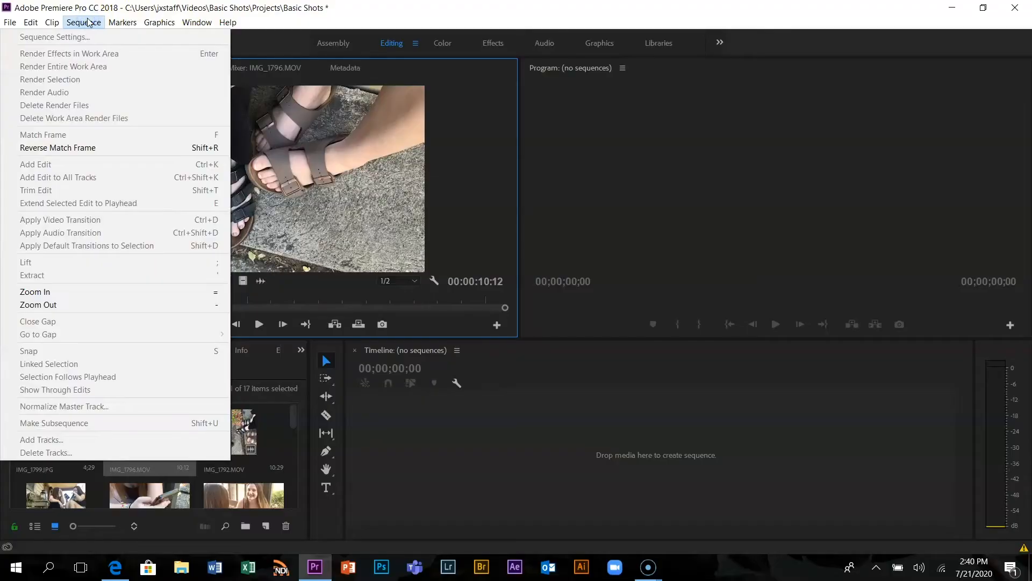
click(15, 23)
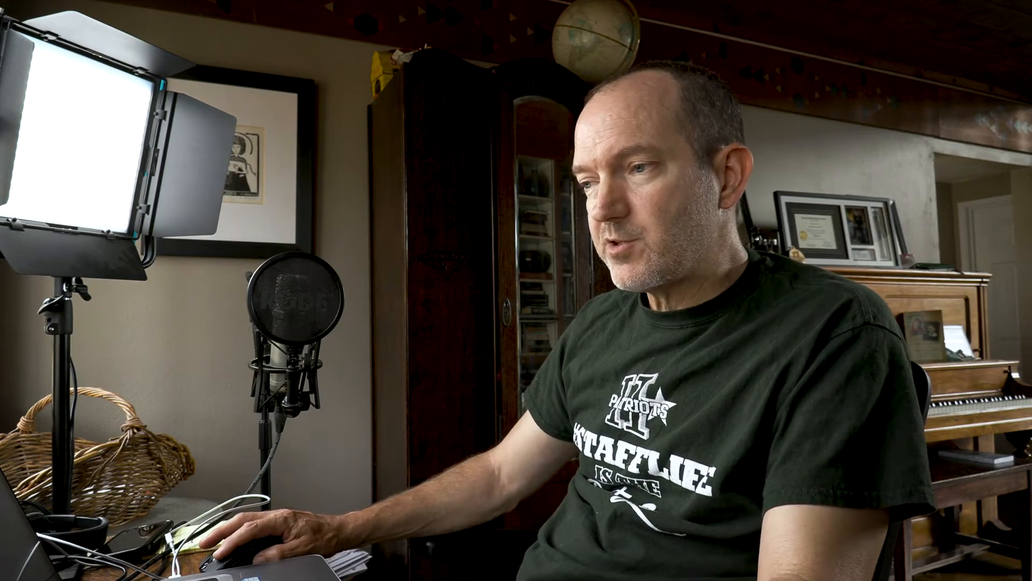
click(21, 36)
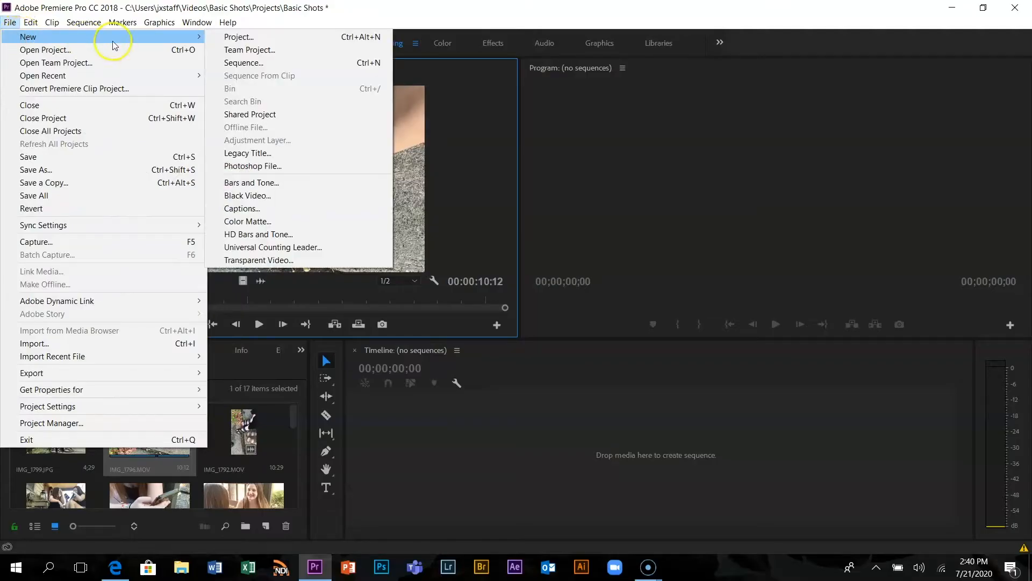
click(242, 62)
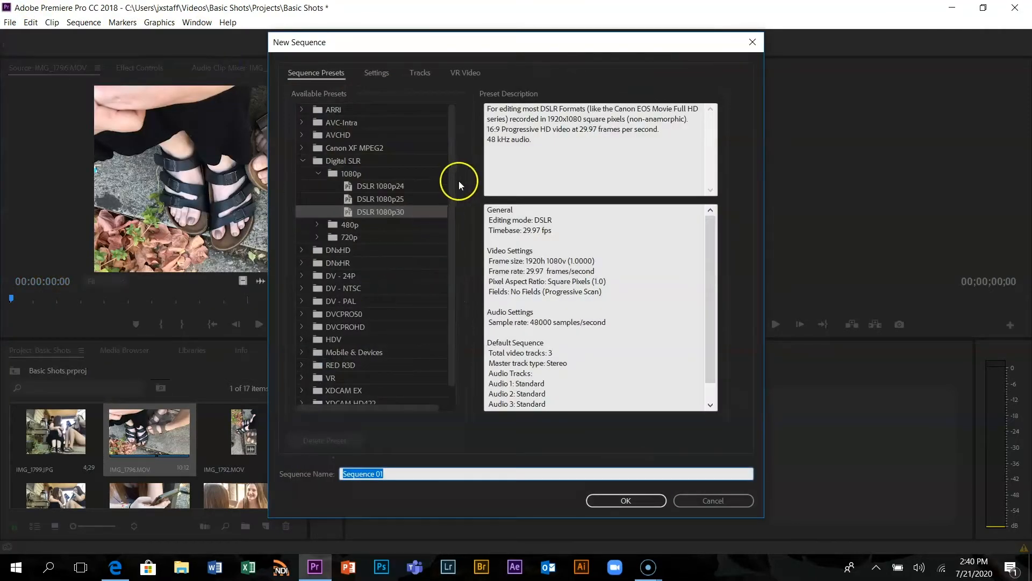
click(301, 161)
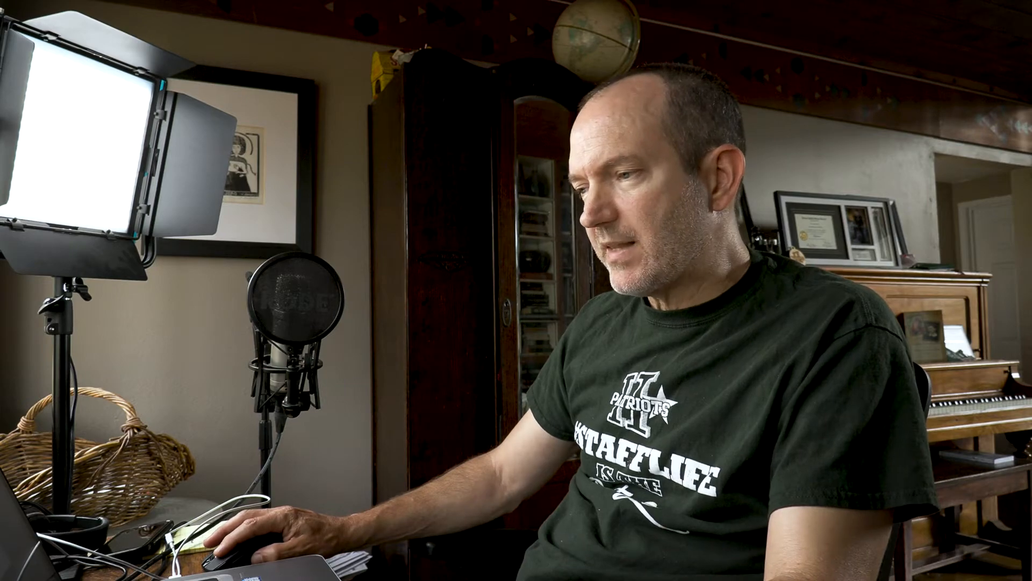
click(338, 160)
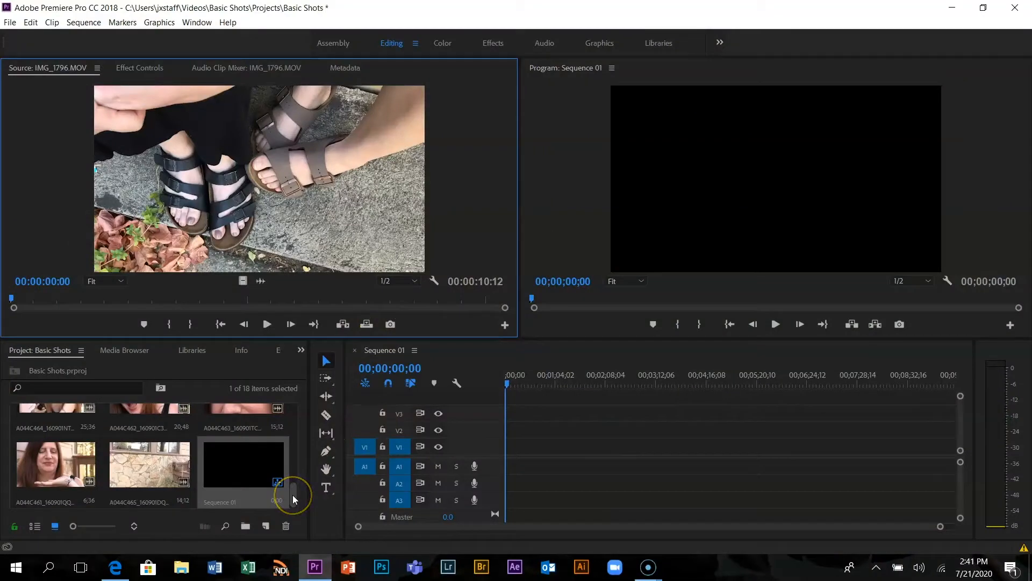
click(252, 492)
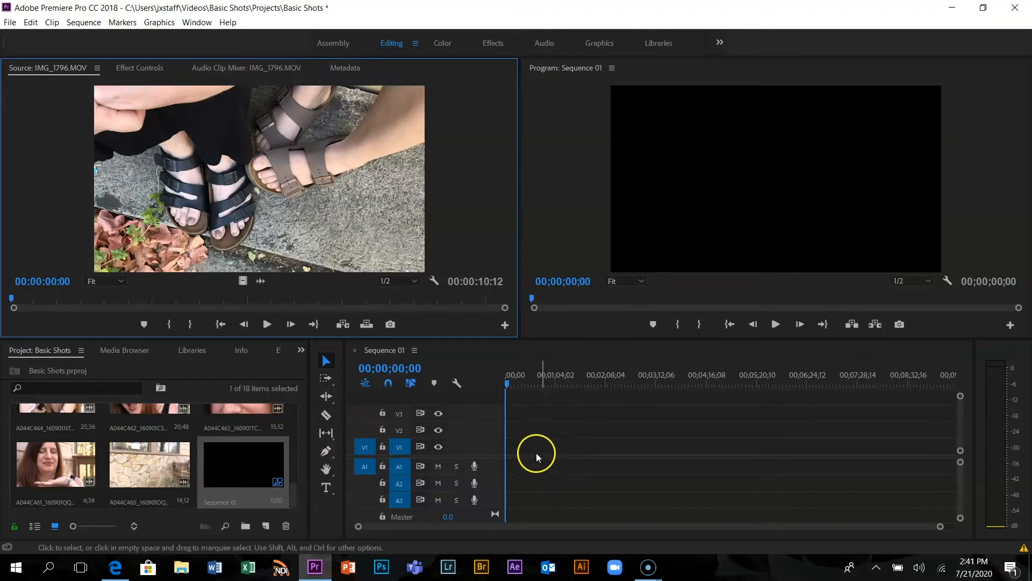
Open A044C457_160901IE_CANON_01.MXF in the Source monitor, play it from its beginning, and mute the system sound
drag(292, 489, 296, 462)
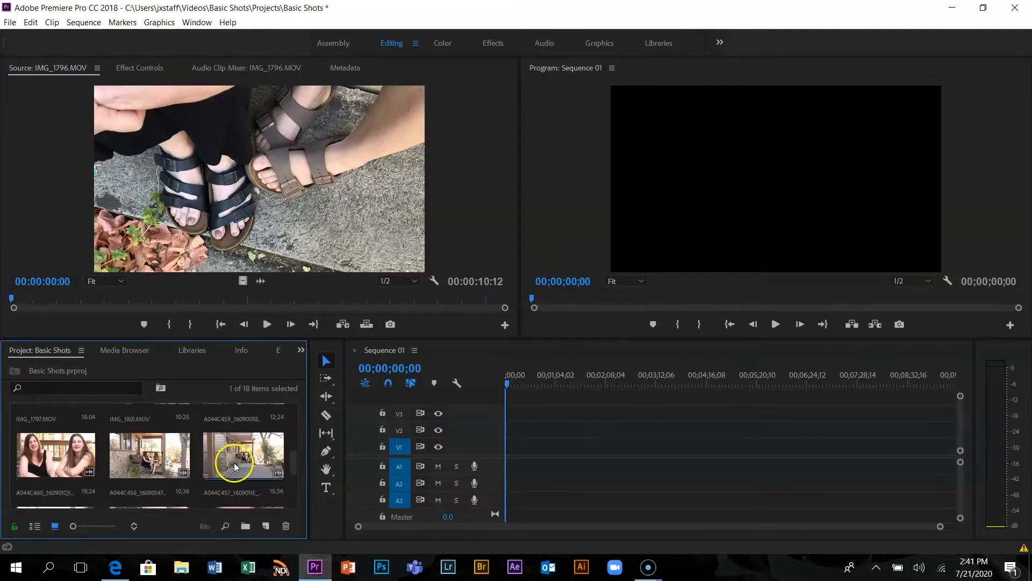
double_click(258, 461)
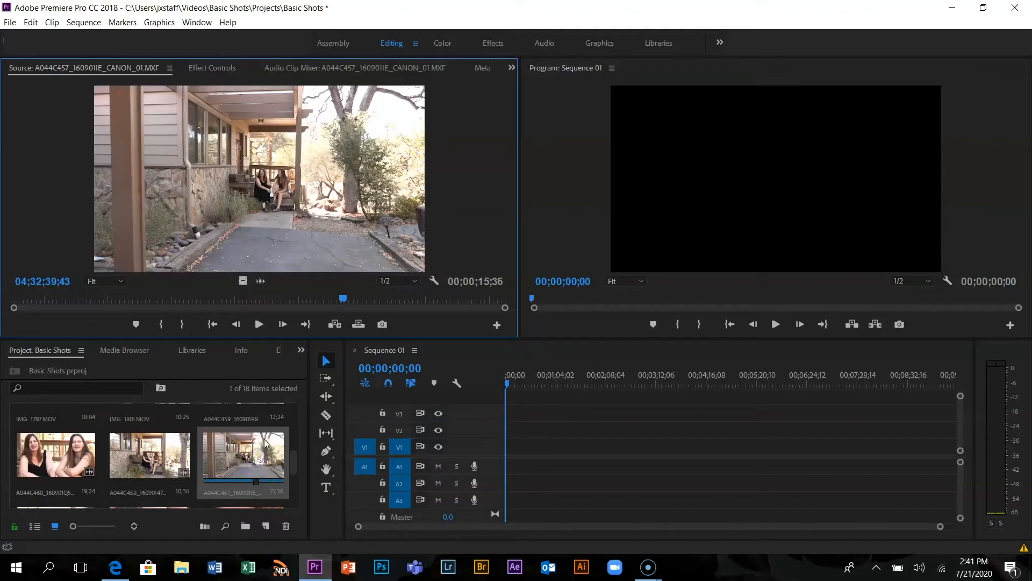
drag(344, 300, 12, 297)
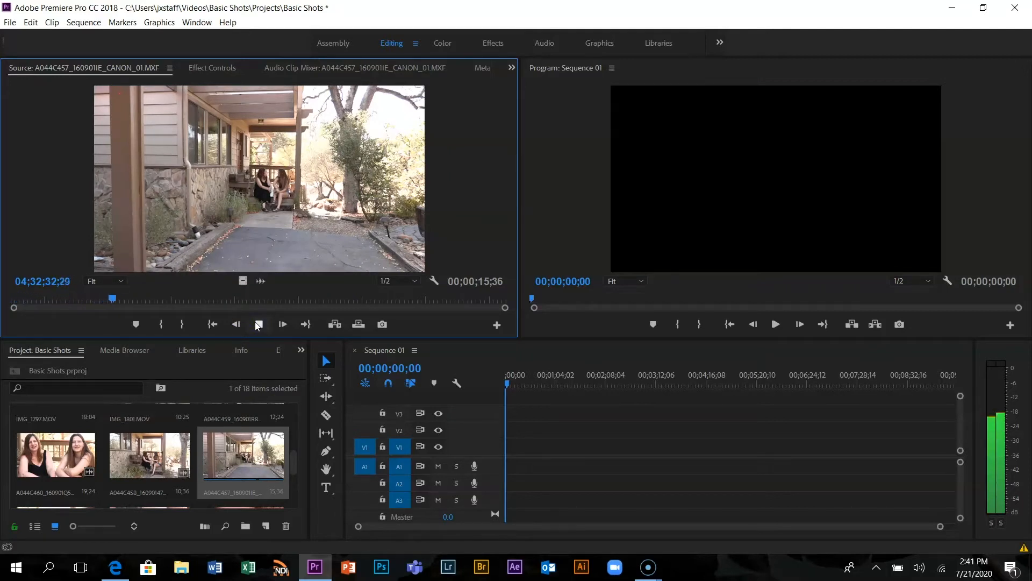
click(259, 323)
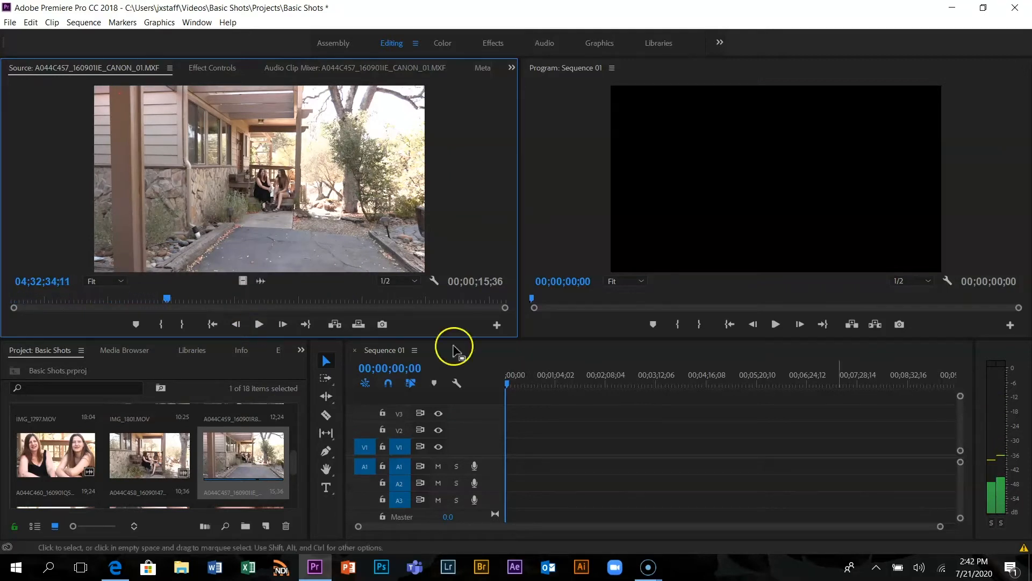
click(921, 567)
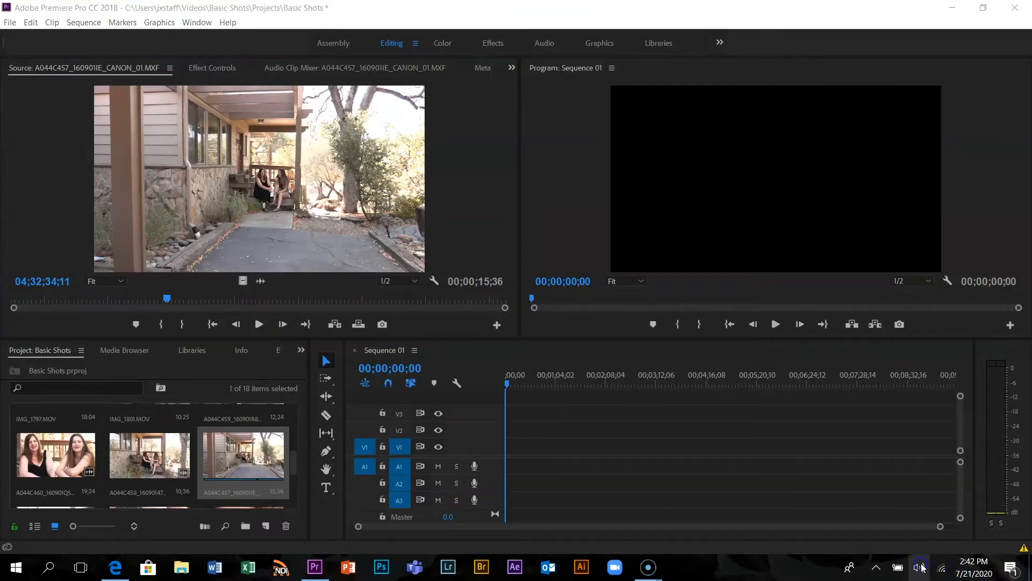
click(814, 535)
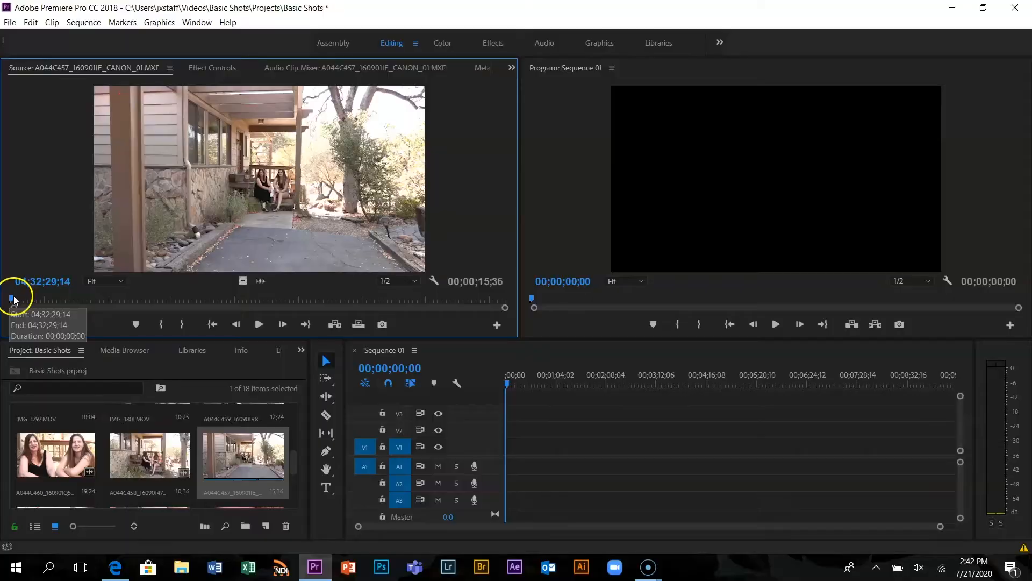
Replay the A044C457 clip from its start and mark its Out point at 04;32;32;55
drag(14, 300, 228, 289)
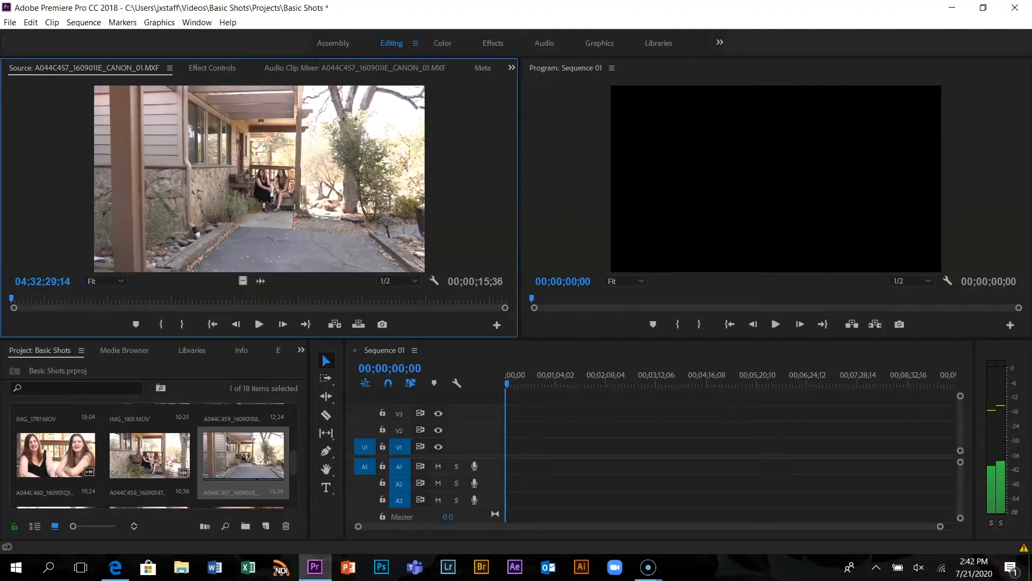
click(257, 328)
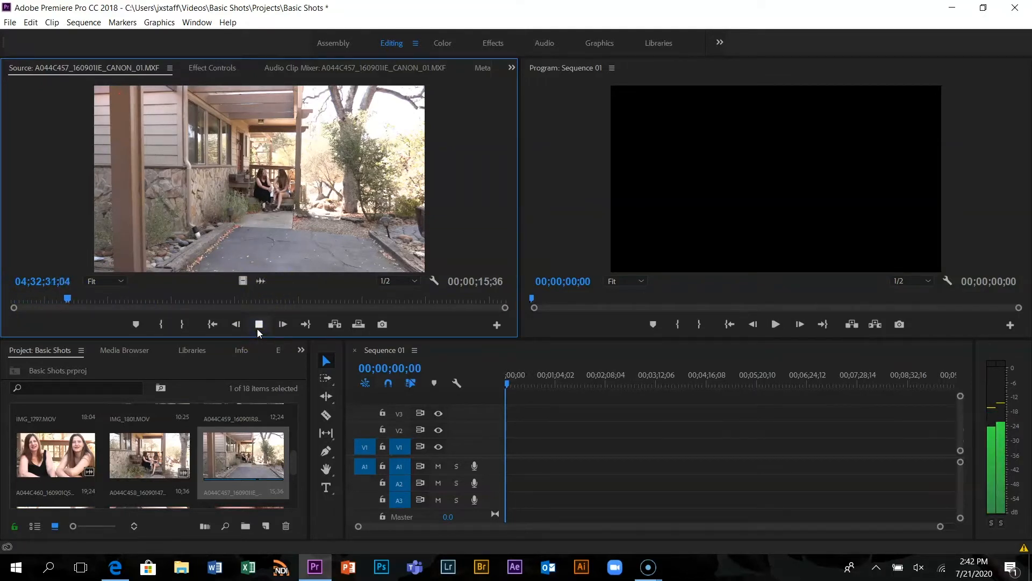
click(258, 326)
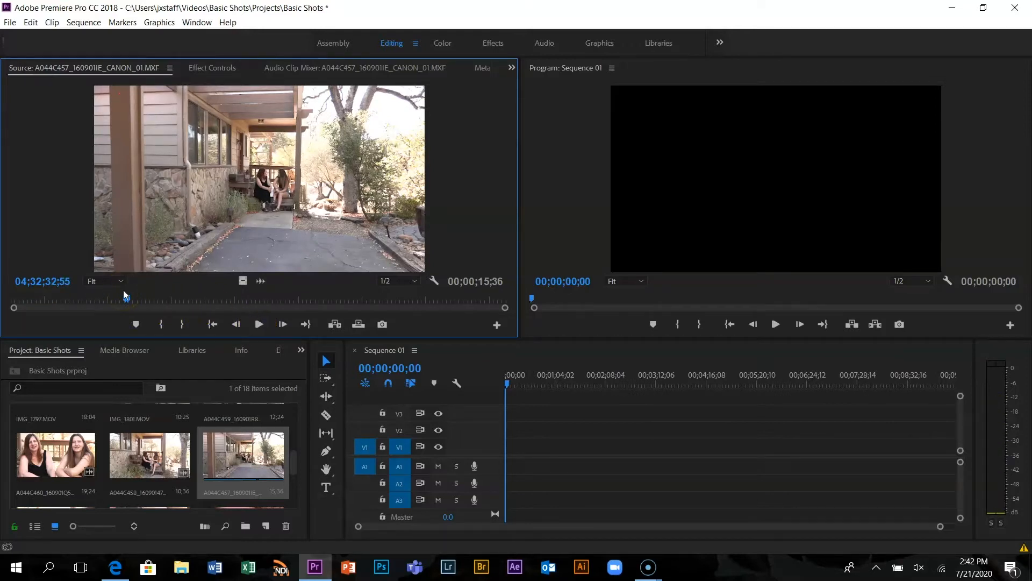
drag(127, 298, 24, 307)
key(o)
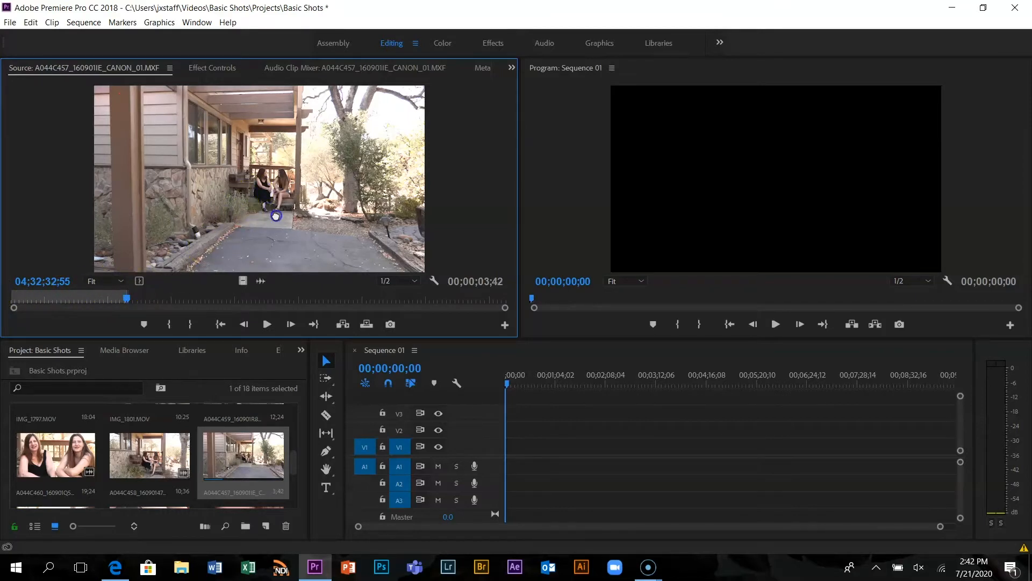
Place only the video of the marked A044C457 clip at the start of track V1, keeping the existing sequence settings
drag(535, 409, 174, 121)
drag(261, 288, 509, 516)
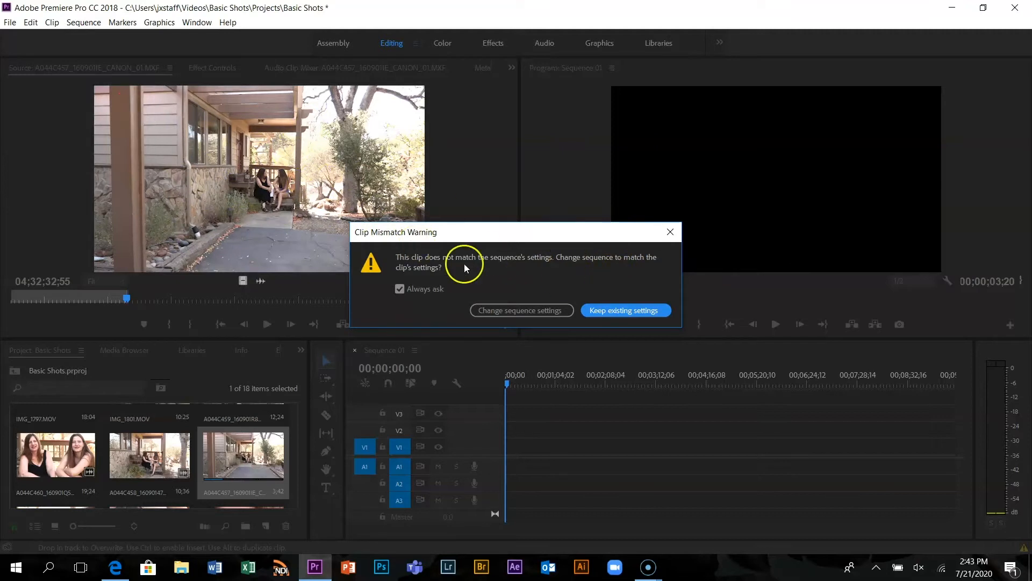
click(602, 309)
click(614, 314)
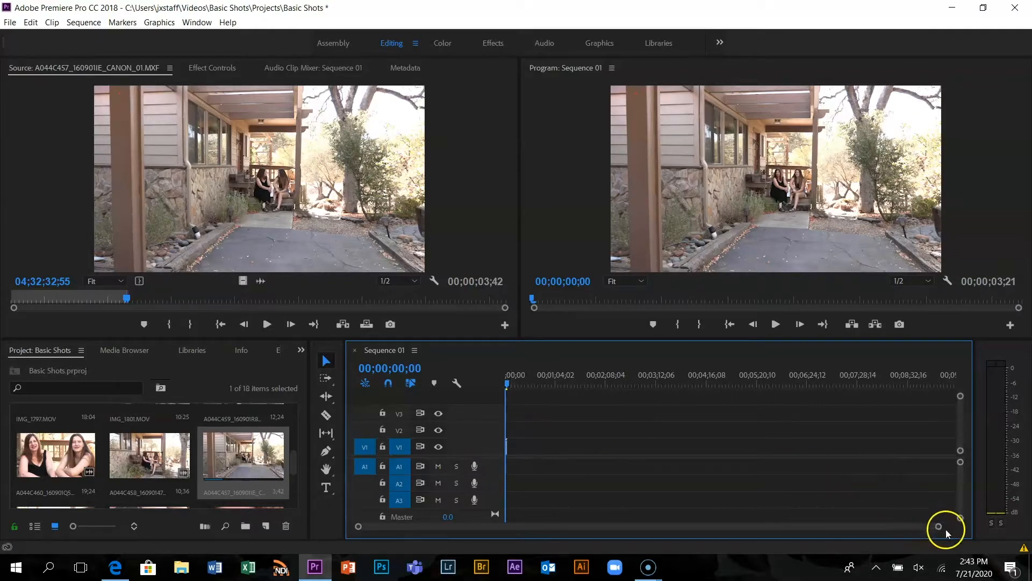
Play Sequence 01 and trim the end of the A044C457 clip on V1 back to 00;00;03;11
drag(938, 530, 705, 527)
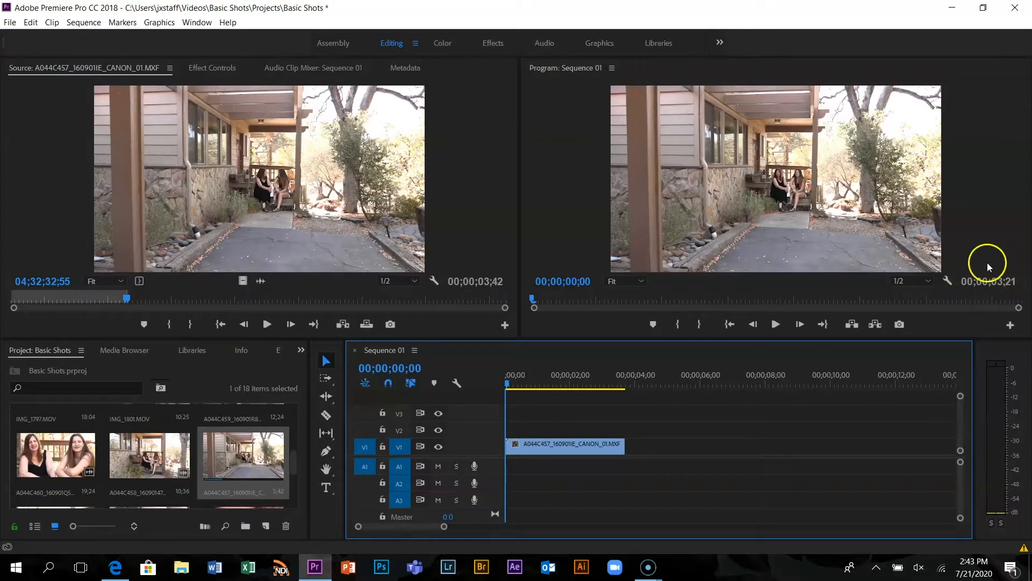
key(space)
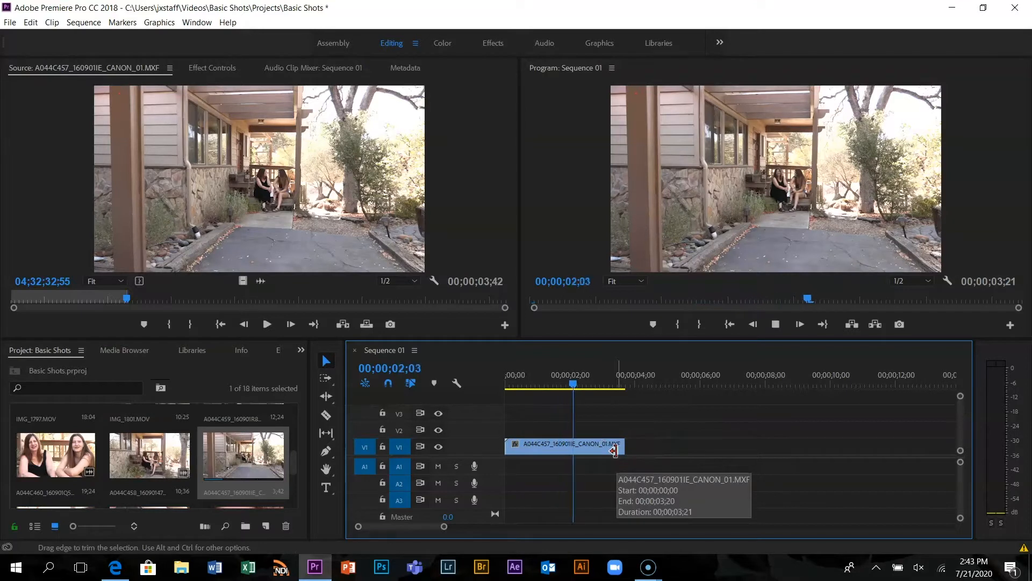
click(627, 449)
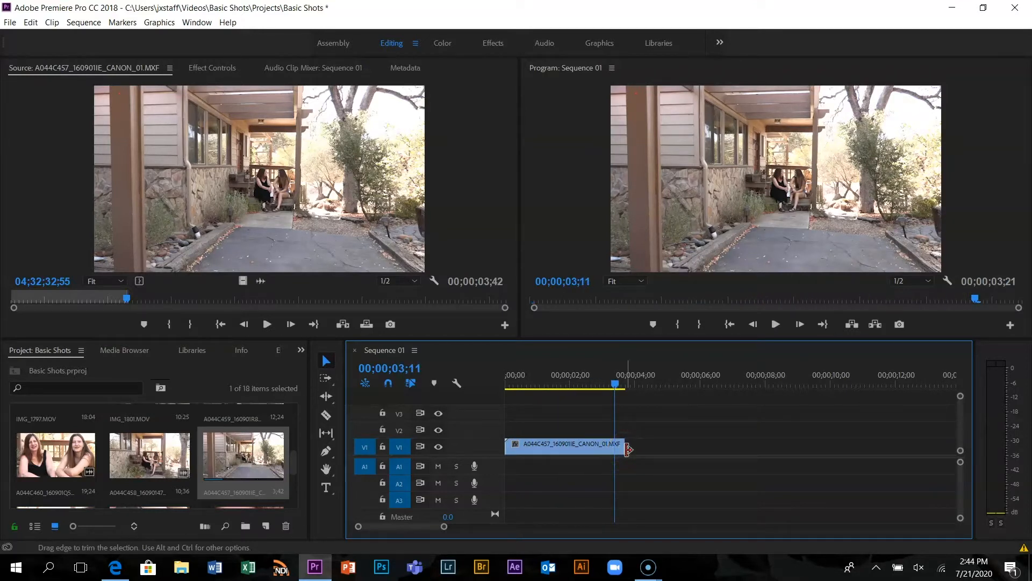
drag(631, 449, 621, 502)
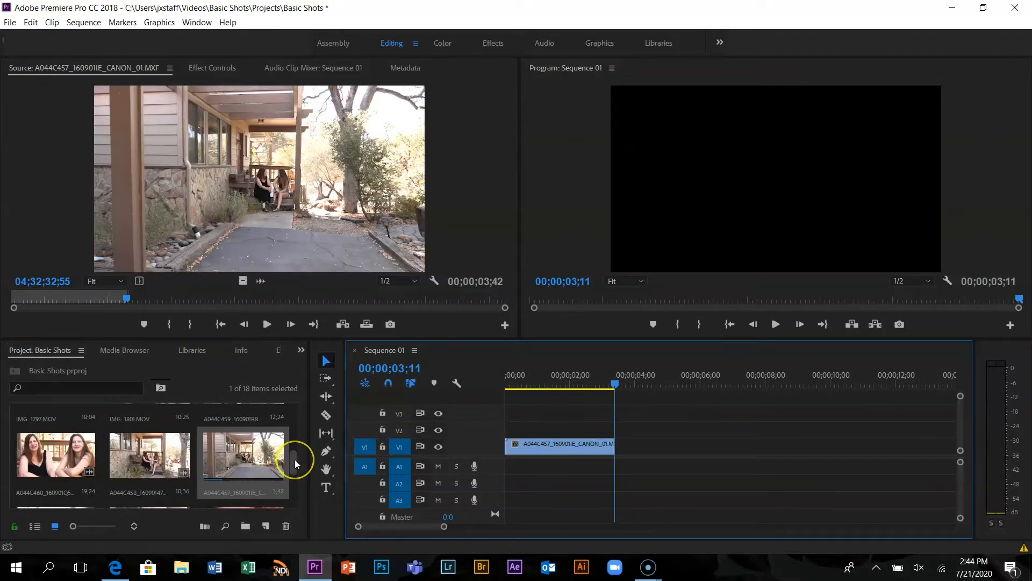
Preview A044C464_160901NT_CANON_01.MXF by scrubbing toward its beginning in the Source monitor
mouse_move(295, 461)
mouse_down()
mouse_move(296, 480)
mouse_move(299, 411)
mouse_move(296, 451)
mouse_up()
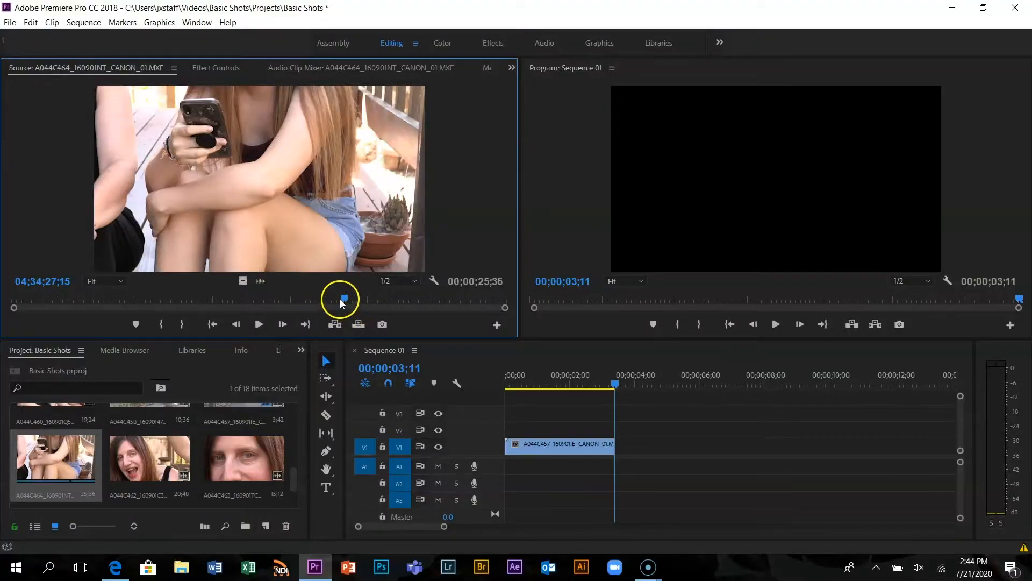
drag(341, 299, 42, 307)
Open A044C460_160901QS_CANON_01.MXF in the Source monitor and mark In at 04;33;10;06 and Out at 04;33;14;13
drag(294, 471, 296, 454)
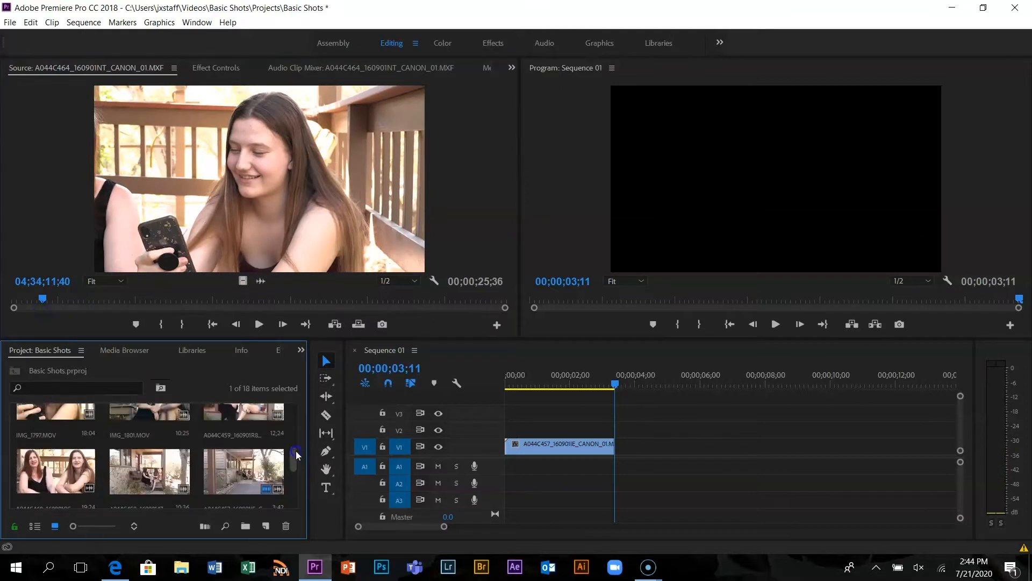
double_click(65, 463)
click(300, 297)
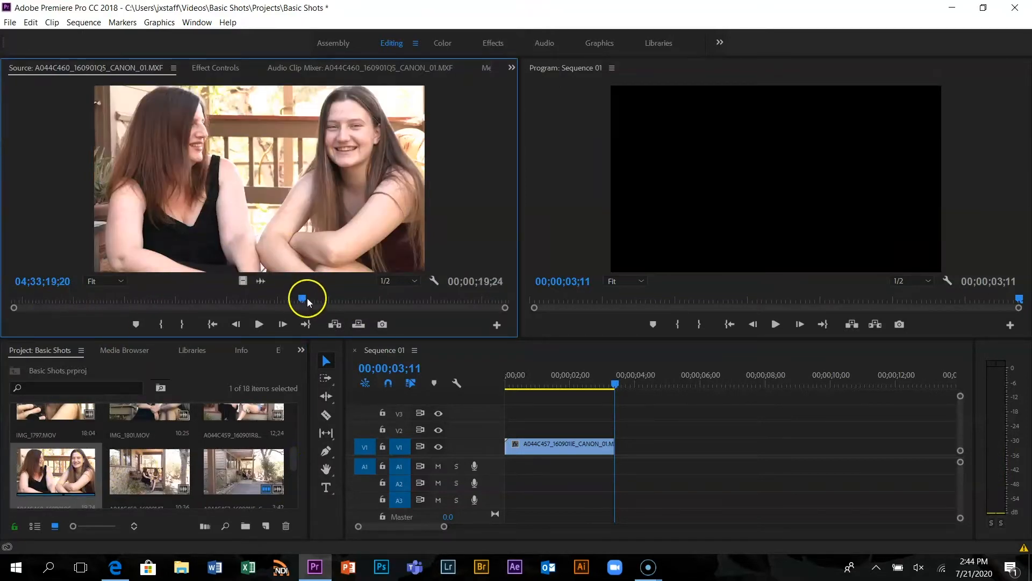
drag(306, 298, 68, 300)
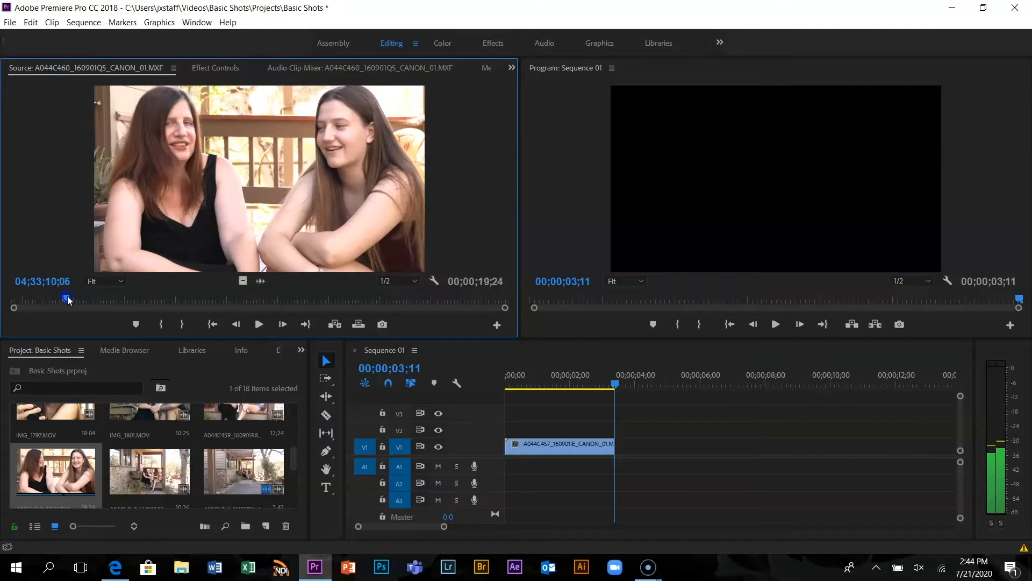
key(i)
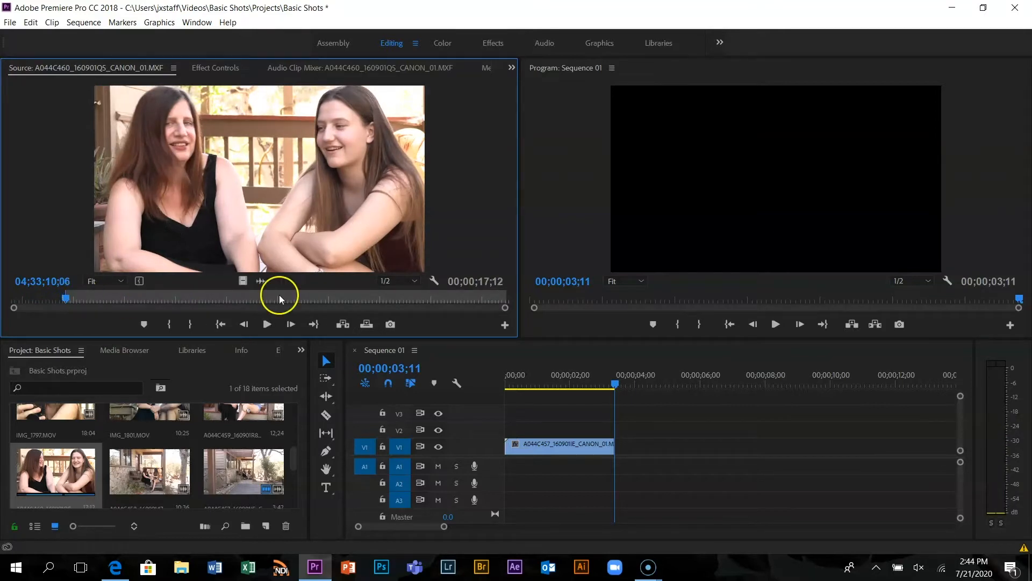
key(space)
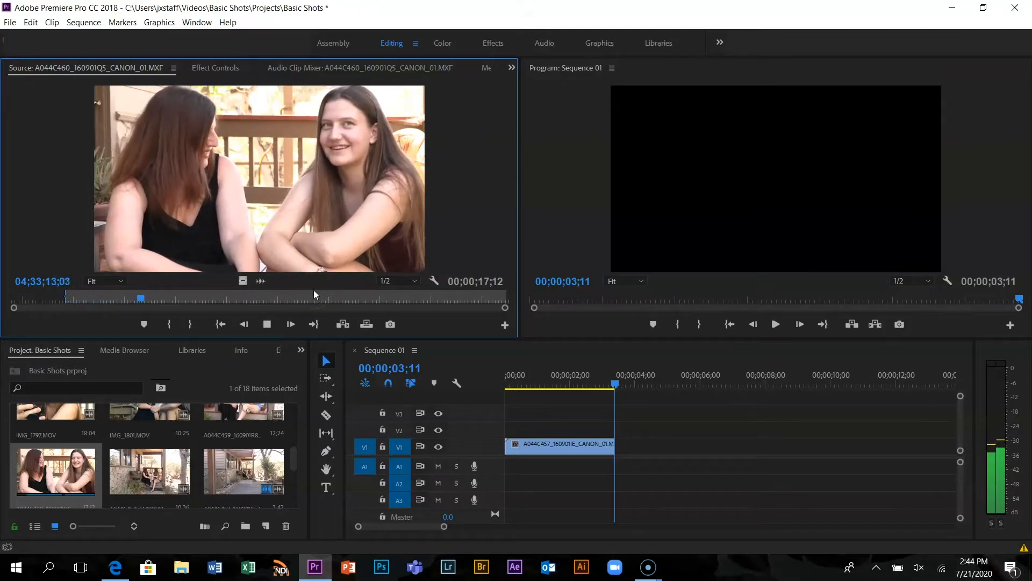
key(space)
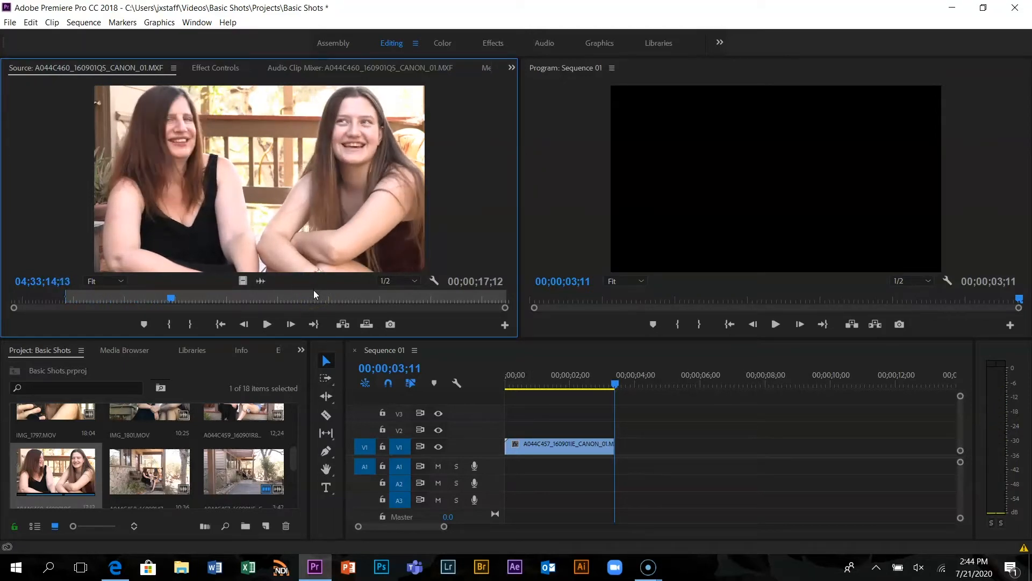
key(o)
Scrub through the marked A044C460 range and place only its video on V1 directly after the A044C457 clip
click(161, 296)
drag(169, 295, 143, 295)
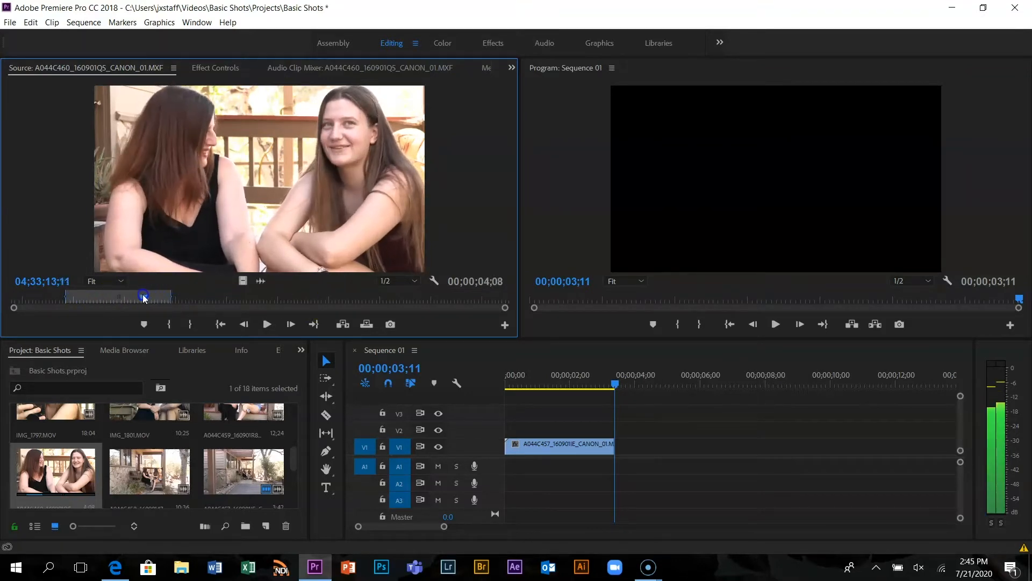
drag(249, 274, 618, 457)
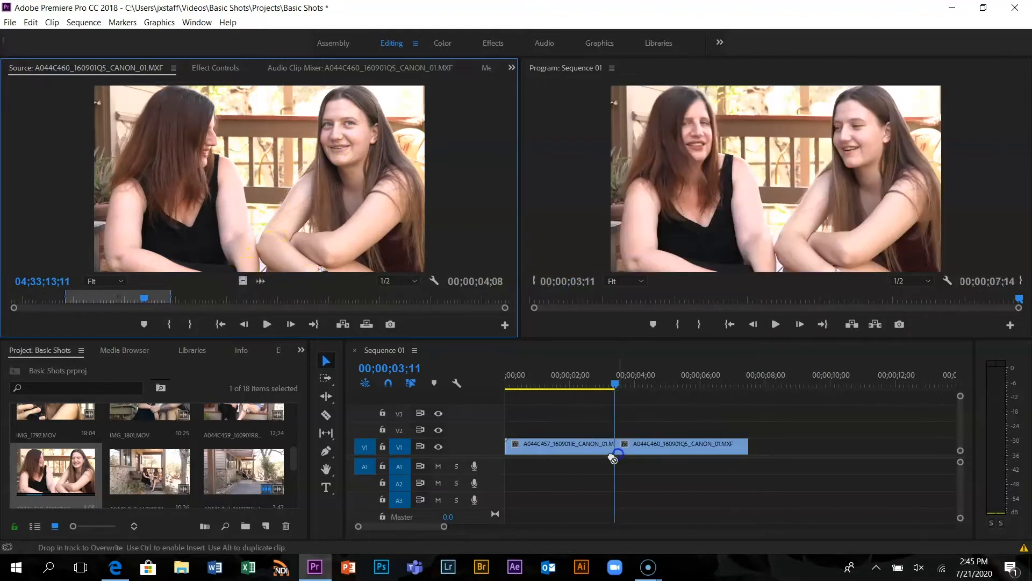
Open A044C462_160901C3_CANON_01.MXF in the Source monitor and mark In at 04;33;45;22 and Out at 04;33;49;55
drag(444, 528, 505, 530)
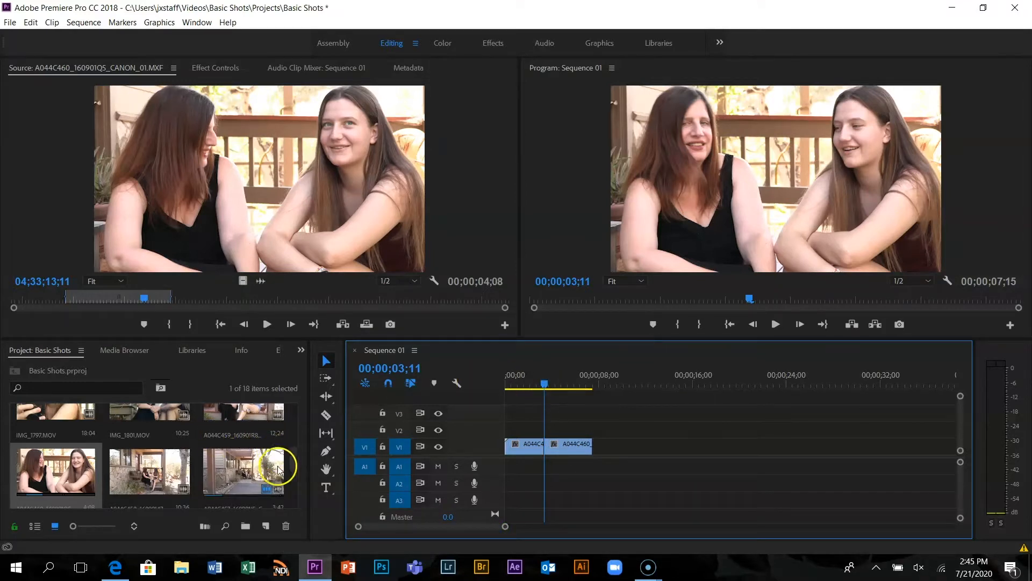
drag(293, 456, 295, 484)
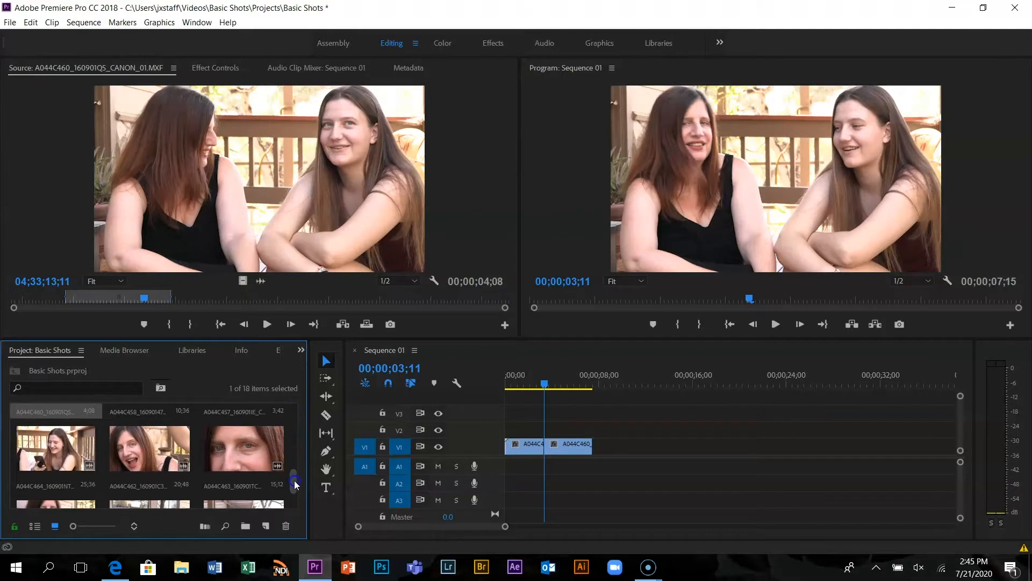
double_click(155, 449)
mouse_move(298, 300)
mouse_down()
mouse_move(258, 301)
mouse_move(283, 304)
mouse_up()
key(i)
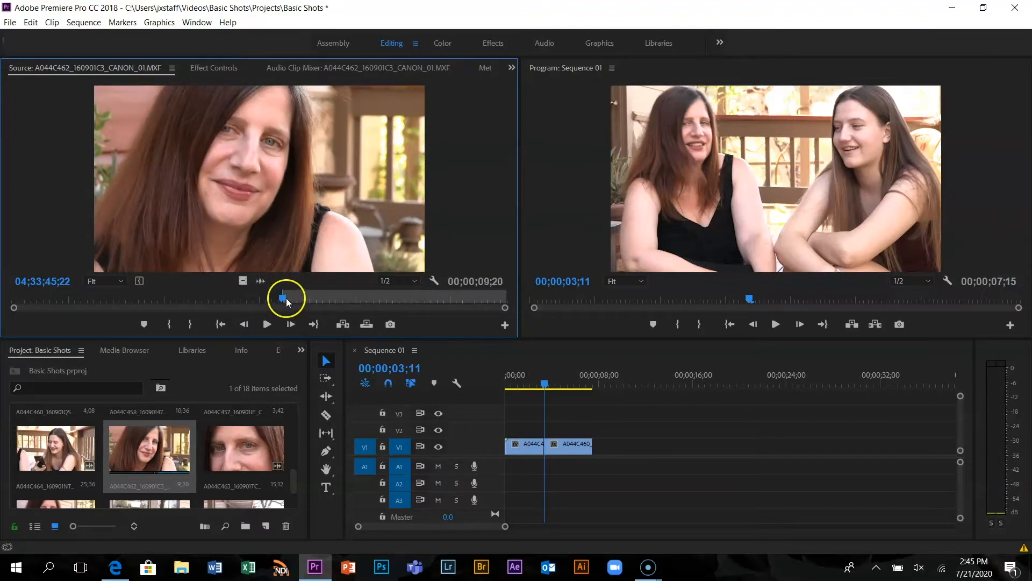
drag(285, 300, 308, 300)
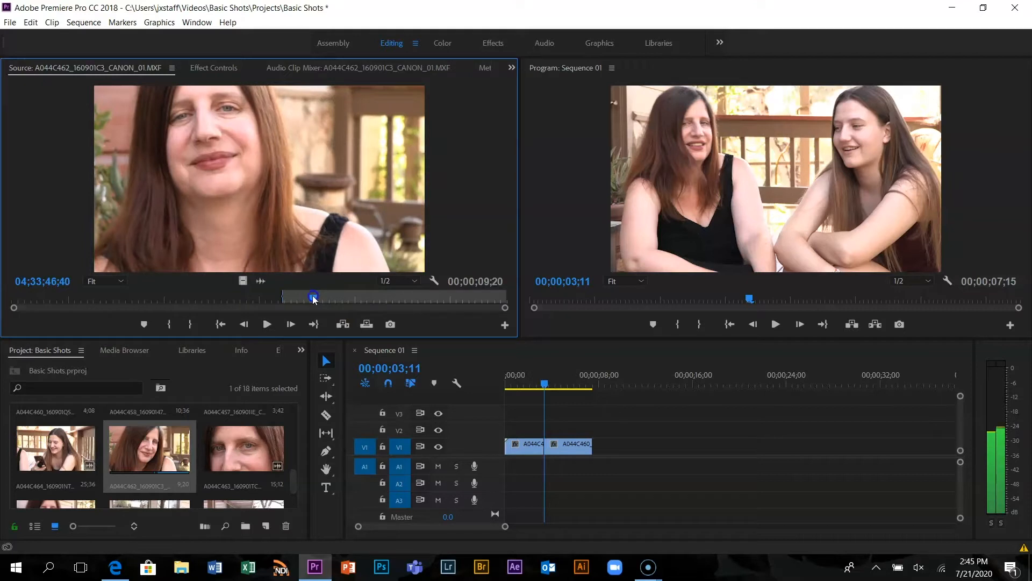
key(space)
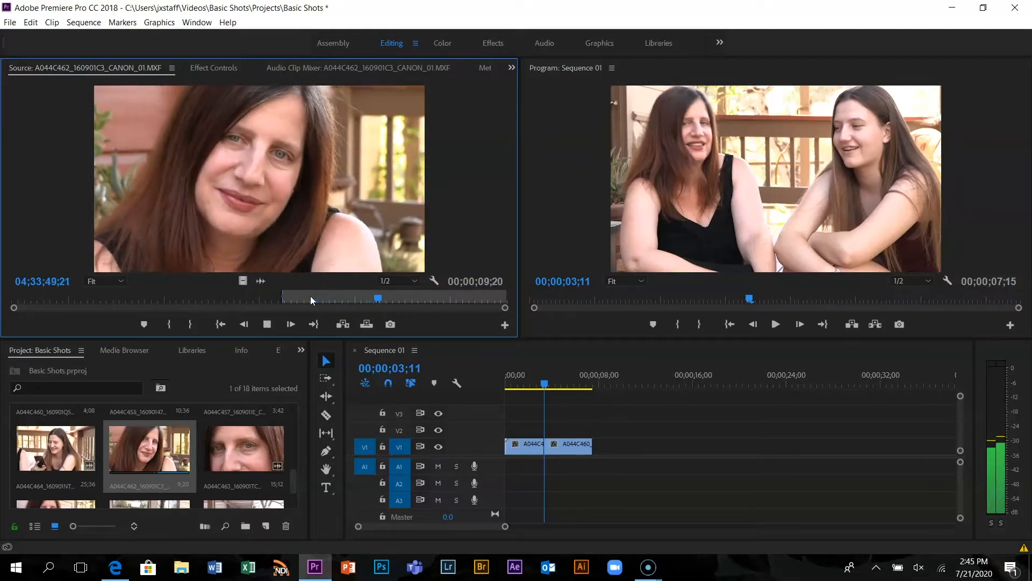
key(space)
key(o)
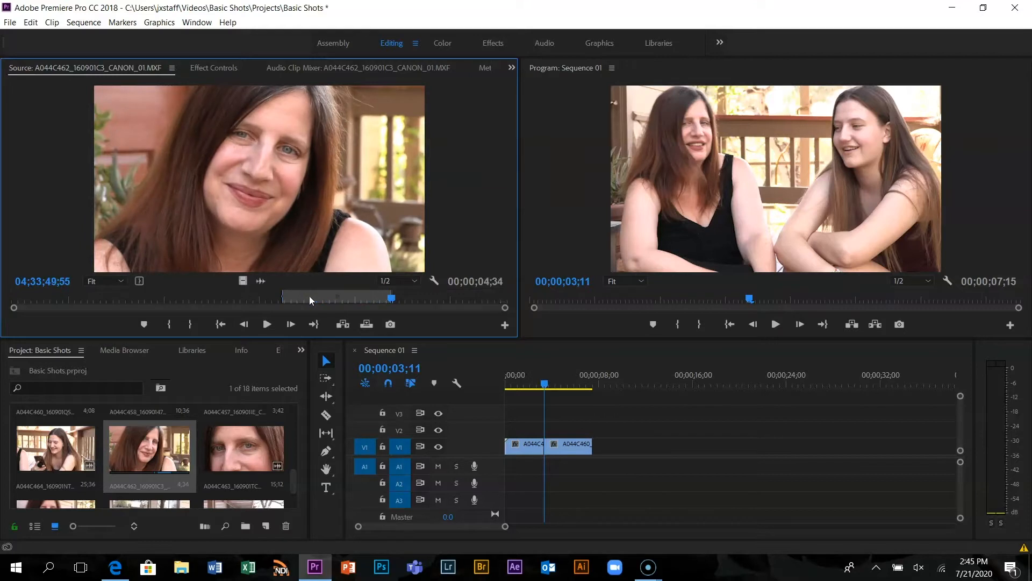
drag(331, 202, 594, 459)
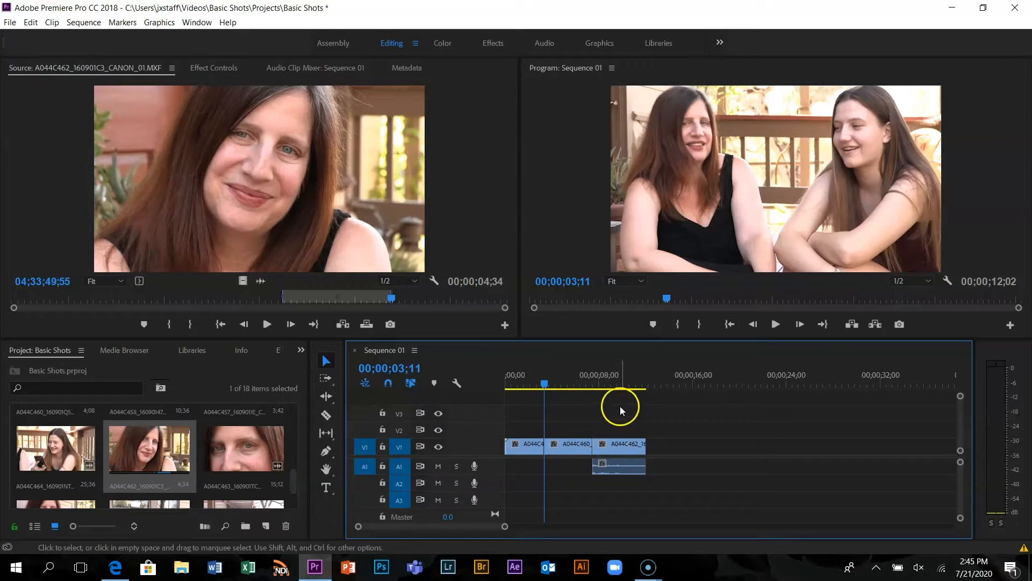
click(30, 23)
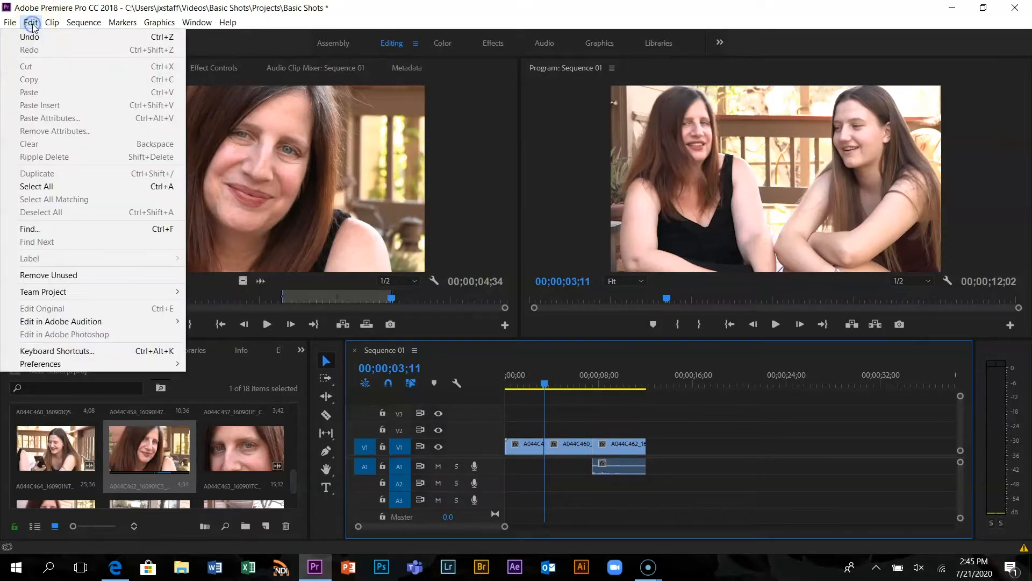
click(33, 37)
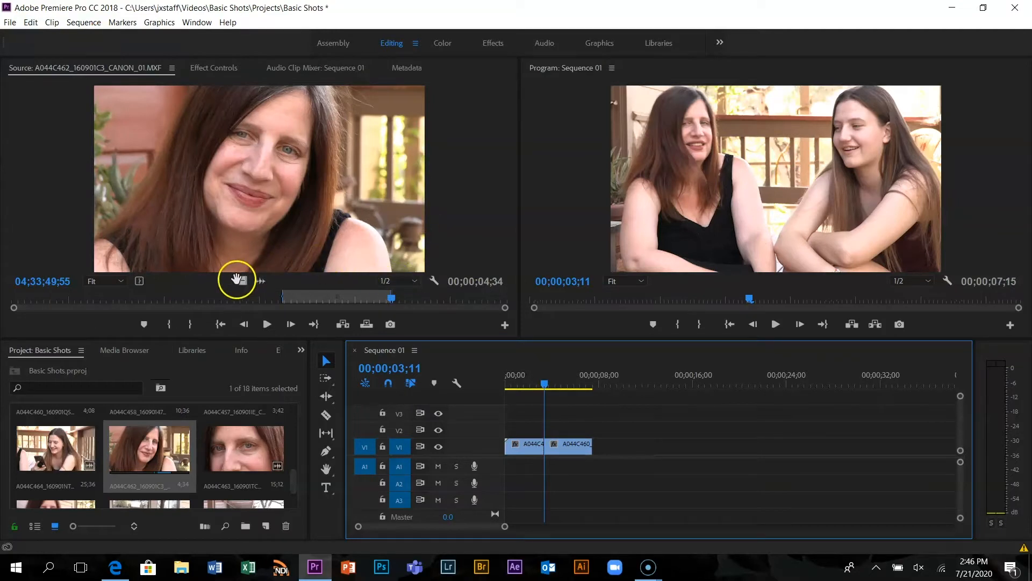
Place only the video of the marked A044C462 range on V1 directly after the A044C460 clip
drag(241, 280, 600, 447)
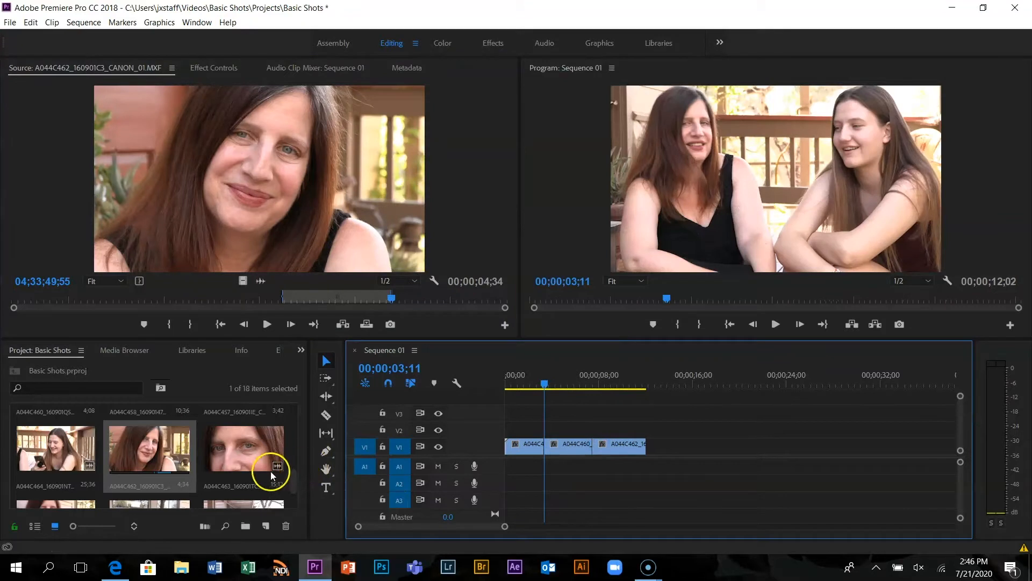
Open A044C463_160901TC_CANON_01.MXF in the Source monitor
click(241, 451)
double_click(240, 451)
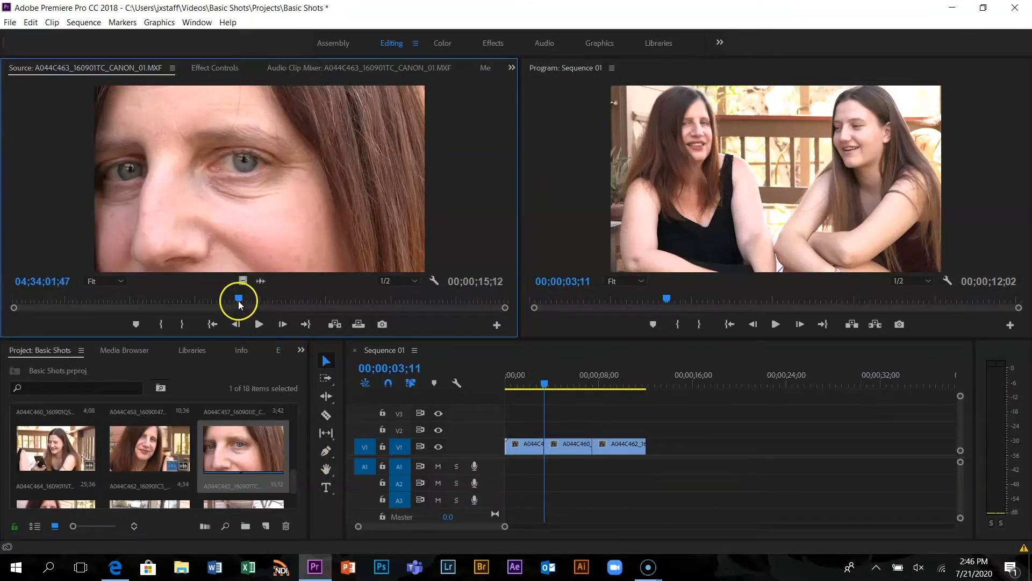
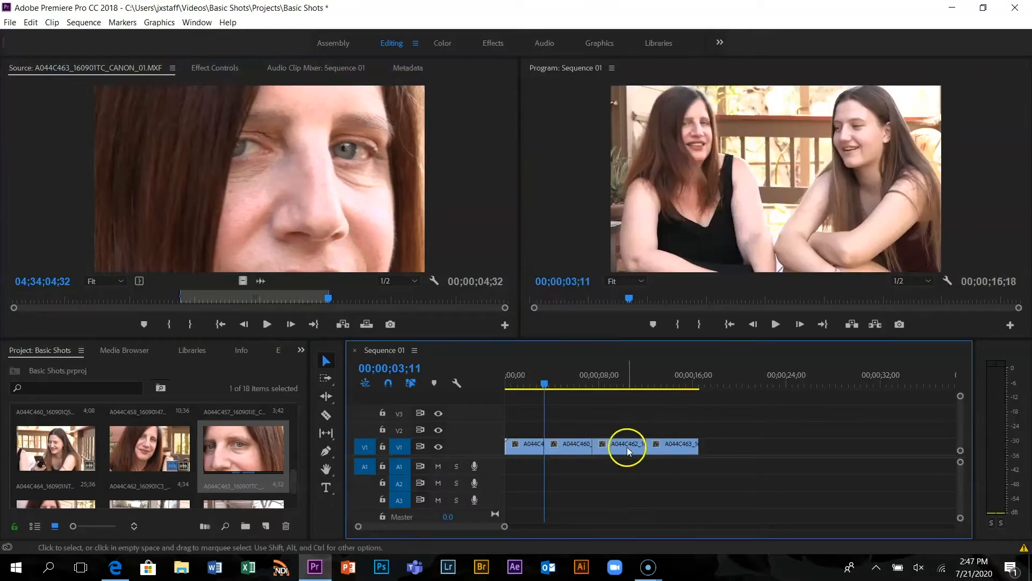
Snap the A044C463 clip on V1 against the end of the A044C462 clip
mouse_move(655, 447)
mouse_down()
mouse_move(670, 446)
mouse_move(648, 449)
mouse_up()
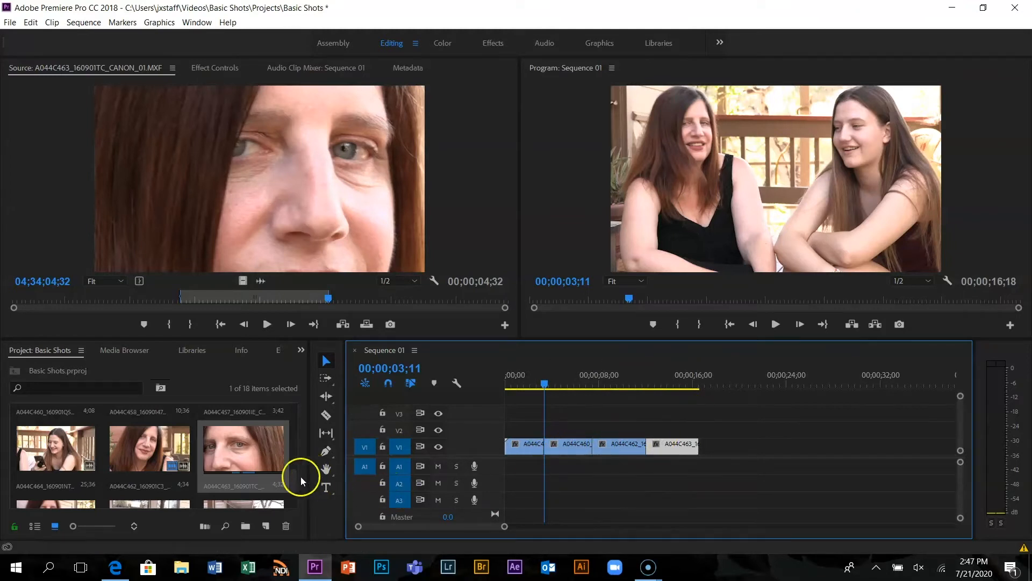
Mark IMG_1798.MOV from 00:00:07:10 to 00:00:10:24 and place only its video on V1 directly after the A044C463 clip
drag(292, 479, 292, 499)
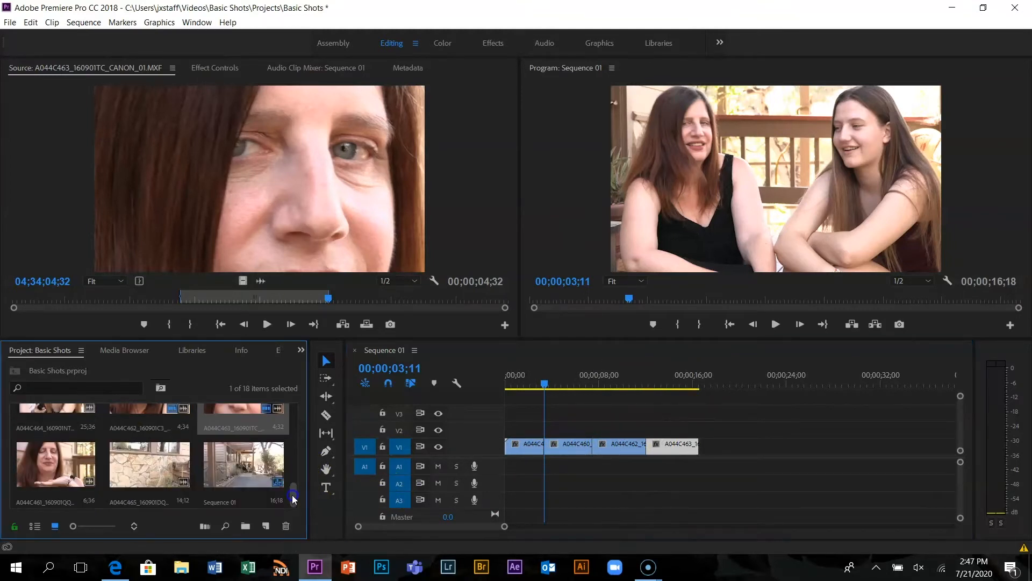
scroll(293, 503, up, 4)
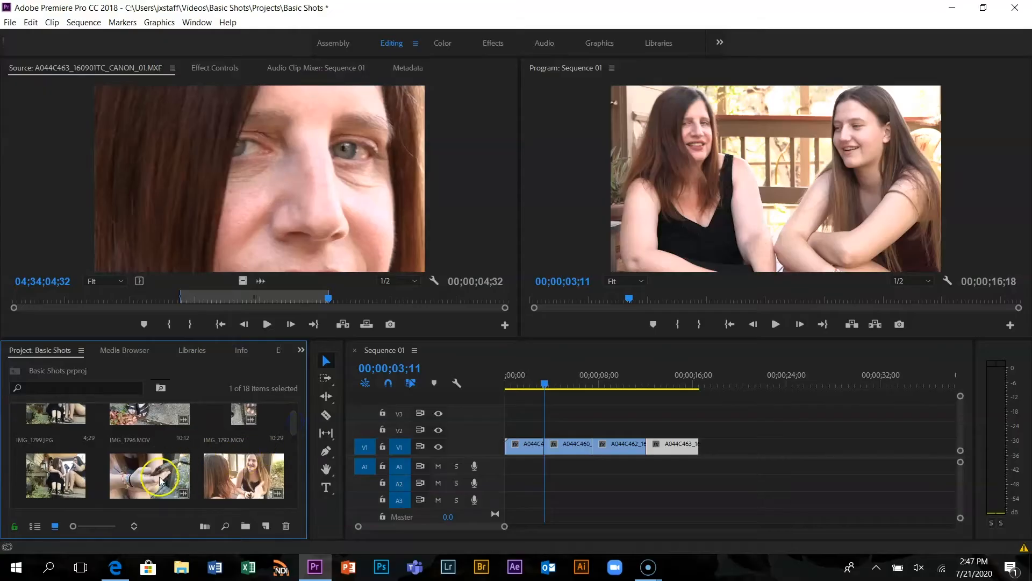
double_click(159, 480)
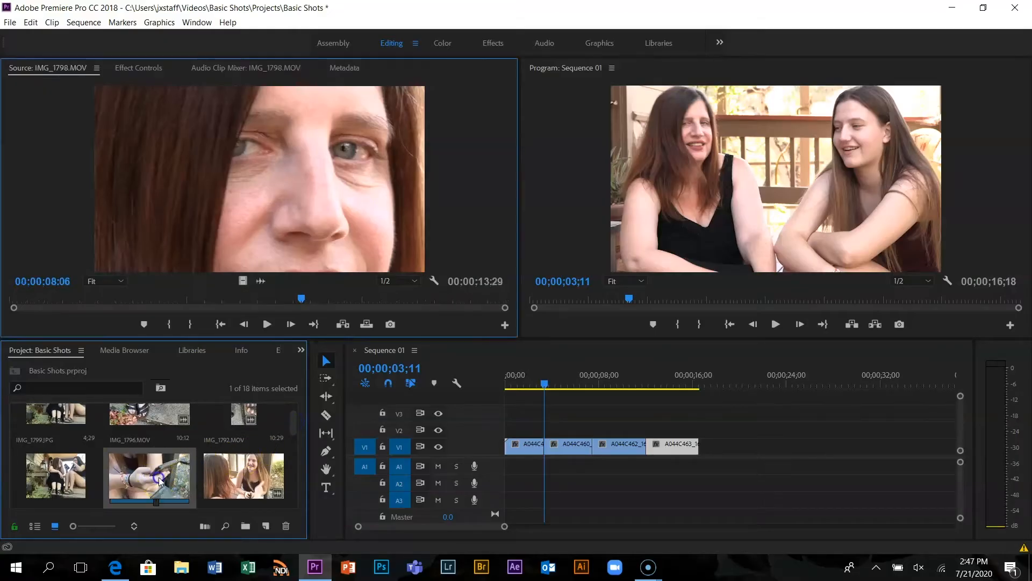
drag(301, 298, 271, 318)
key(i)
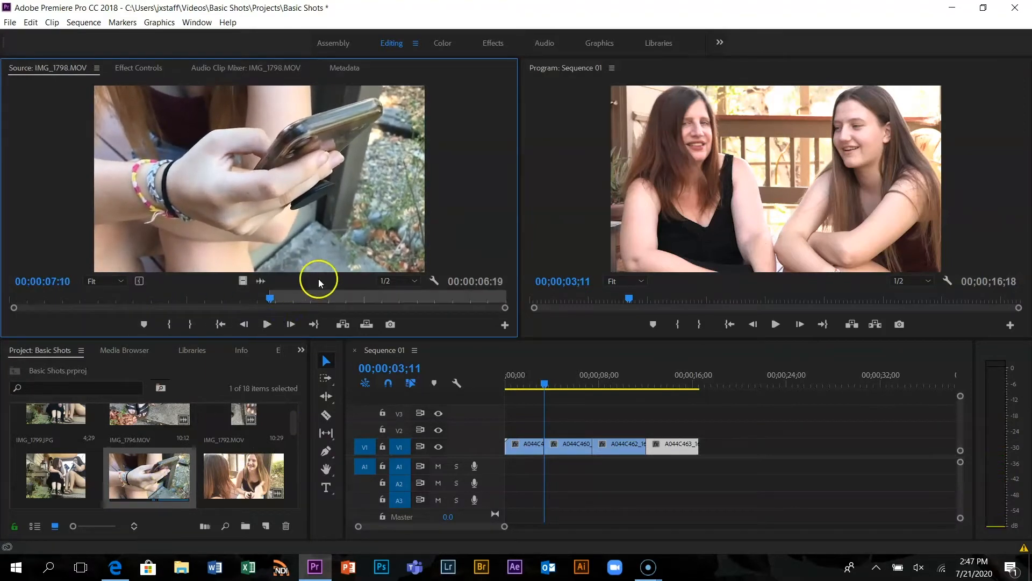
drag(269, 305, 392, 308)
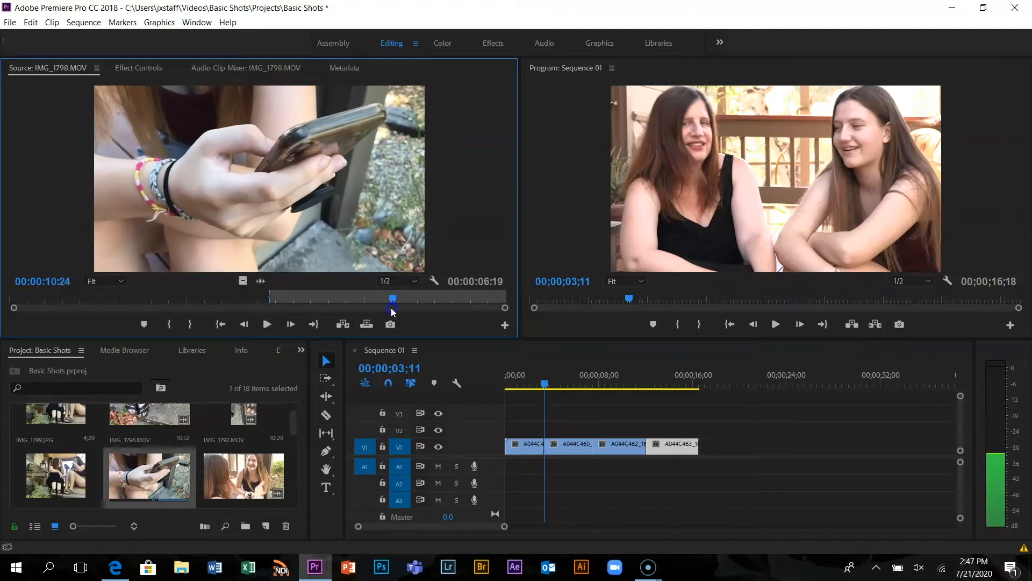
key(o)
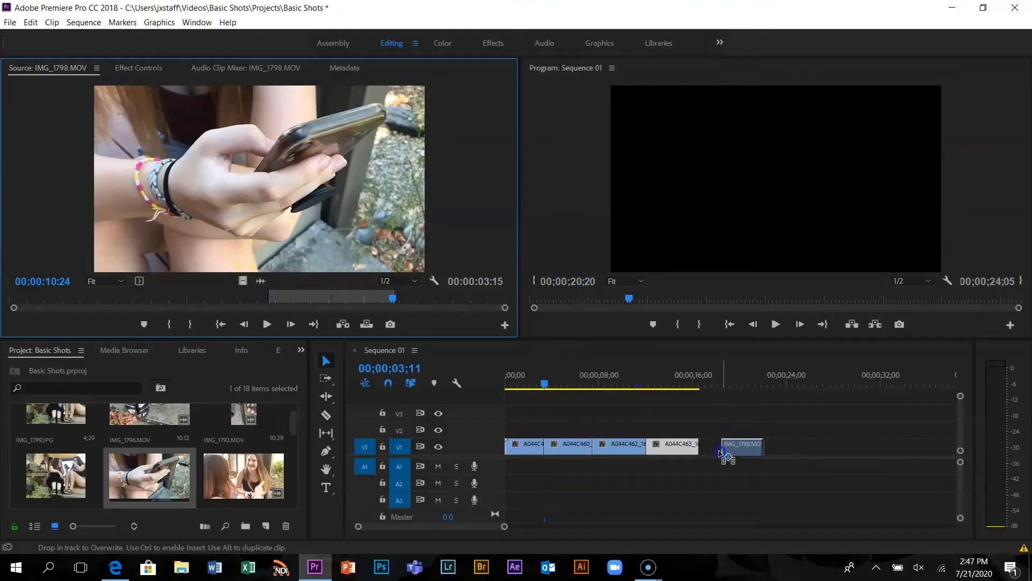
drag(721, 454, 709, 452)
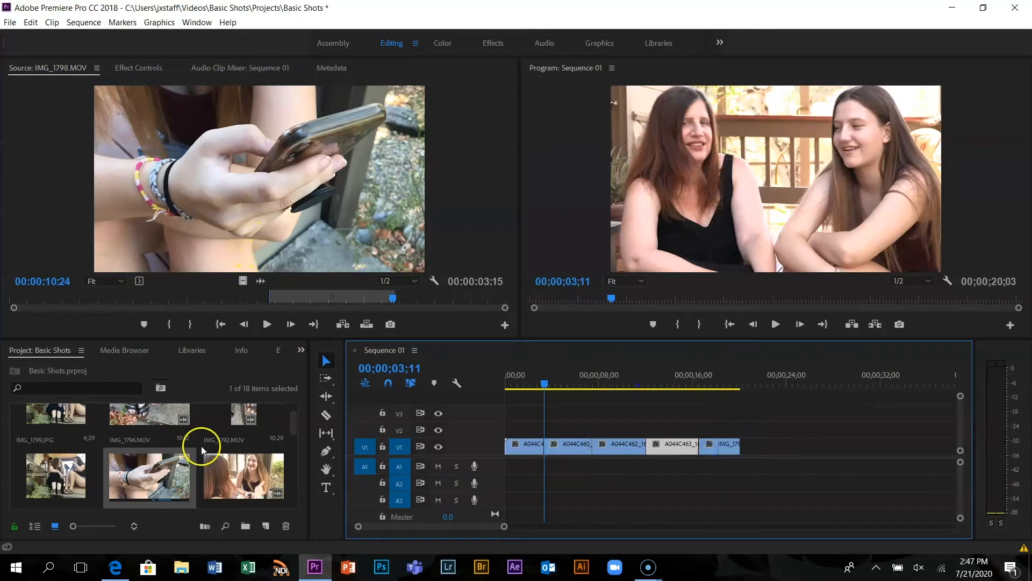
Mark IMG_1795.MOV from 00:00:04:12 to 00:00:09:08 and place only its video on V1 directly after the IMG_1798.MOV clip
double_click(257, 465)
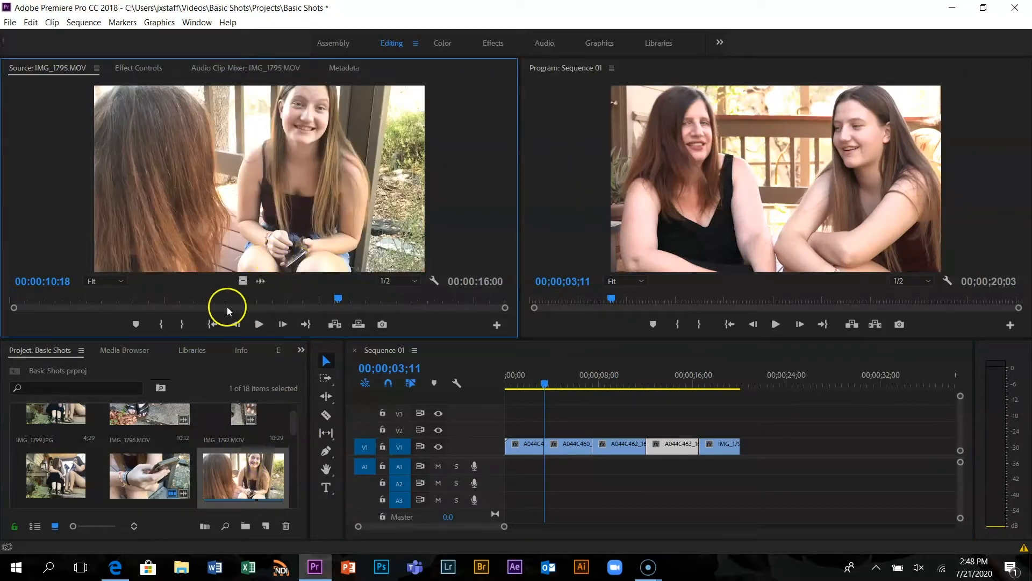
drag(337, 292, 147, 308)
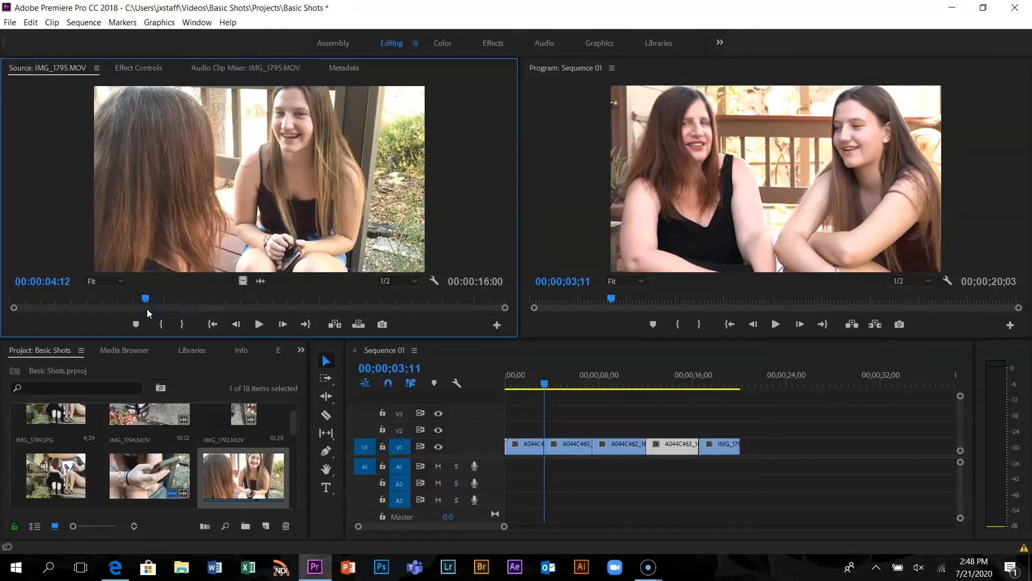
key(i)
drag(146, 298, 297, 301)
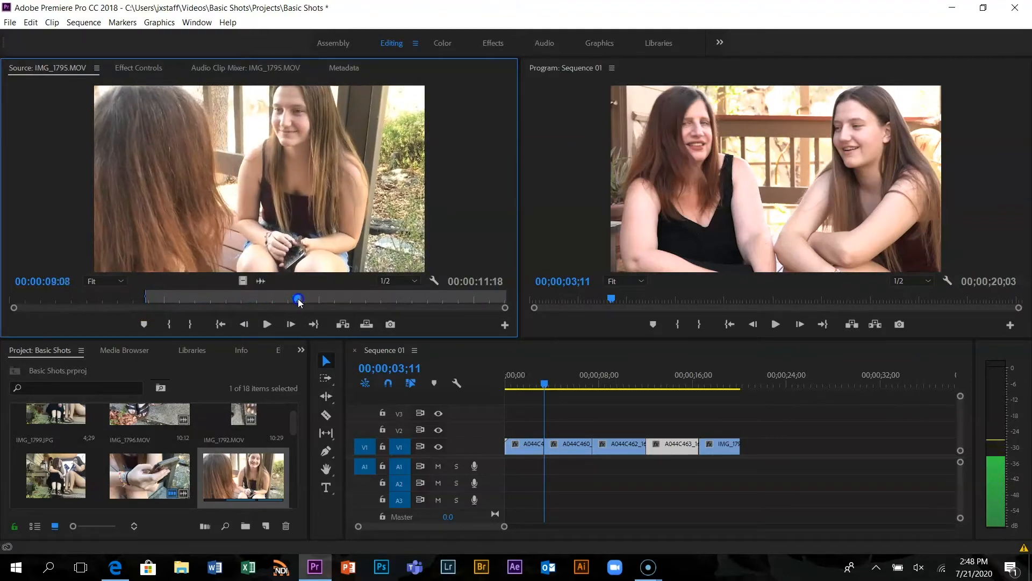
key(o)
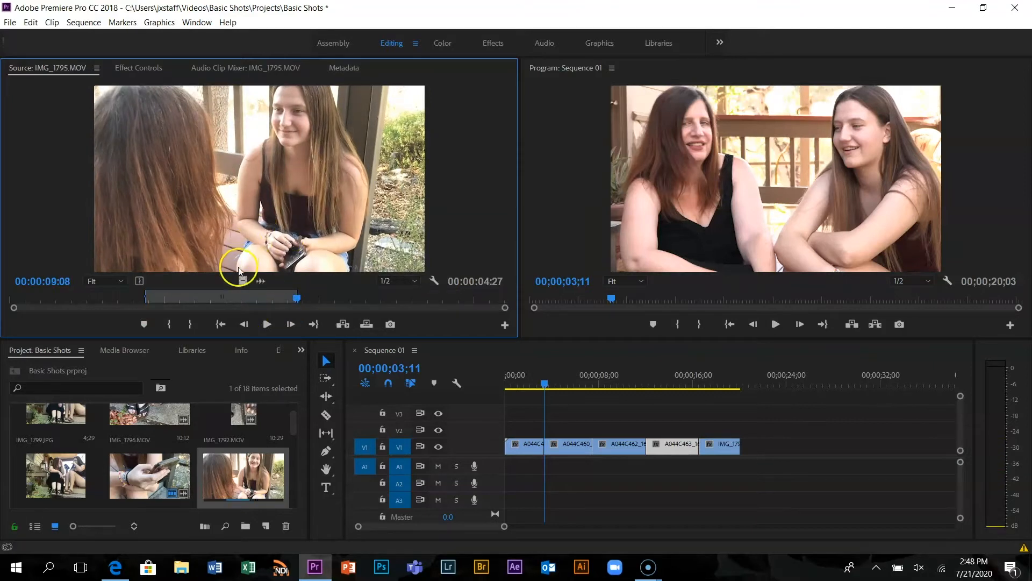
drag(778, 375, 745, 459)
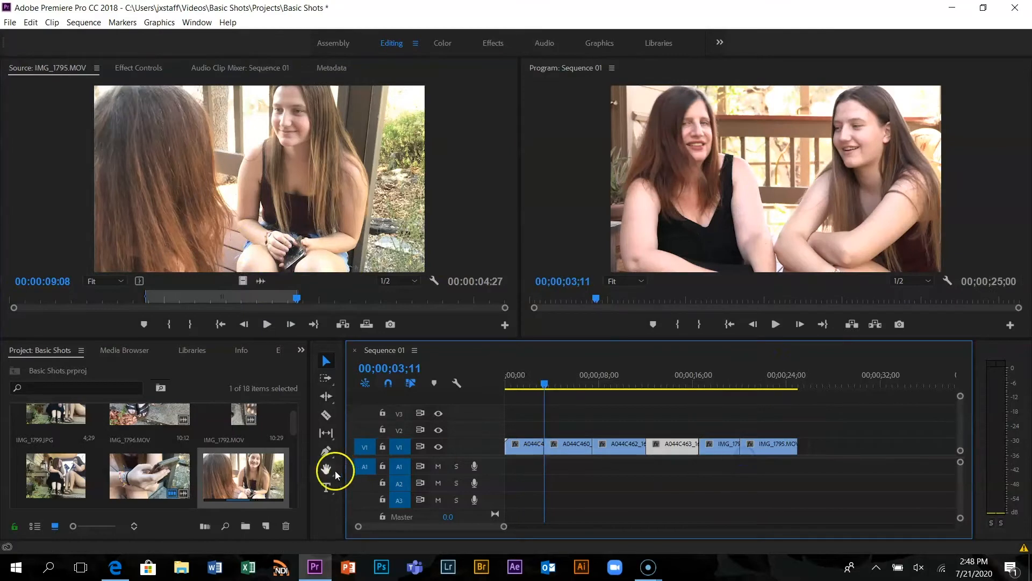
Compare the sandal shots IMG_1796.MOV and vertical IMG_1792.MOV in the Source monitor, ending with IMG_1796.MOV open
drag(291, 428, 294, 458)
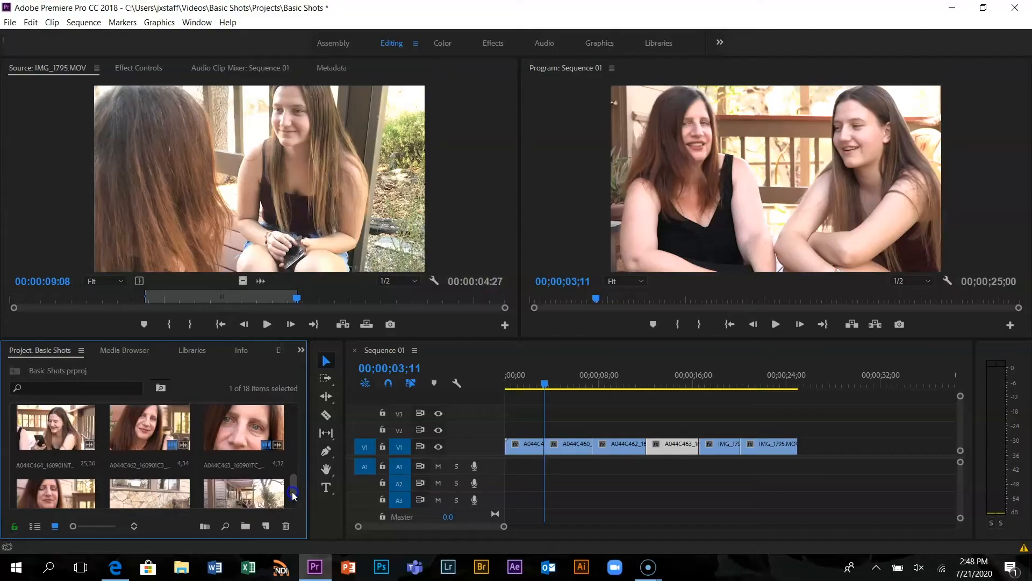
scroll(293, 490, up, 1)
drag(293, 491, 296, 418)
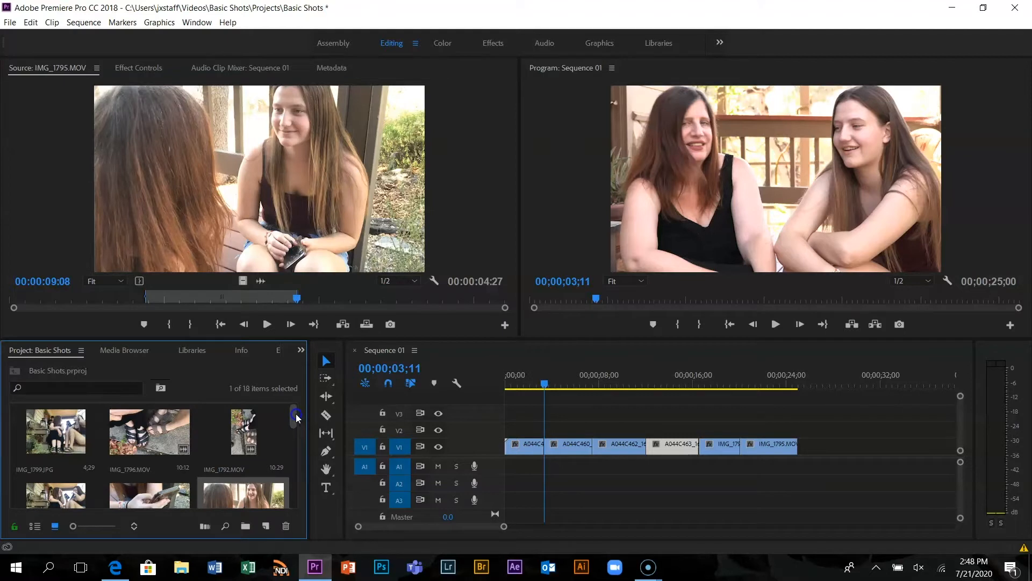
mouse_move(296, 424)
mouse_down()
mouse_move(297, 436)
mouse_move(295, 419)
mouse_up()
double_click(165, 426)
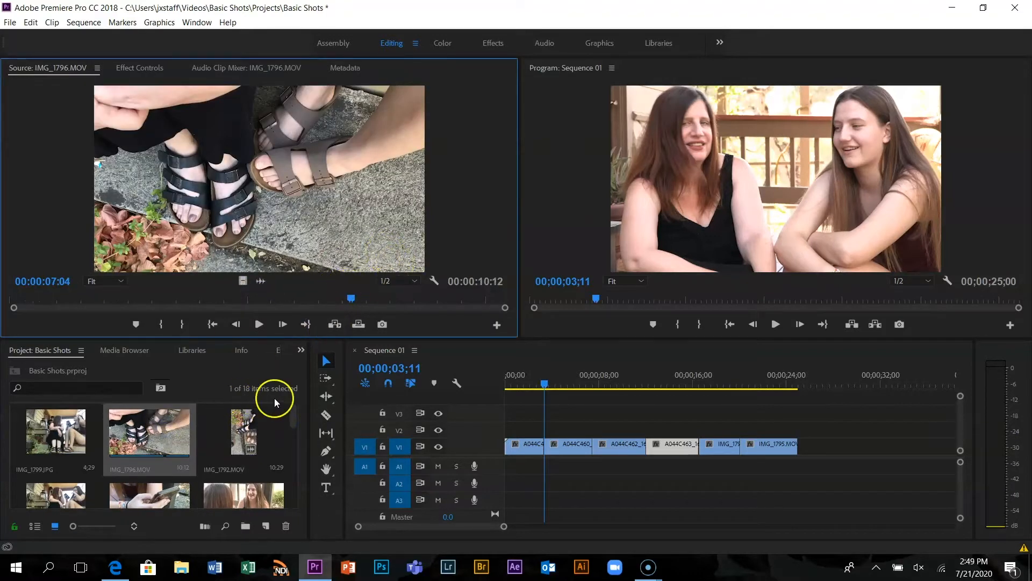
double_click(251, 421)
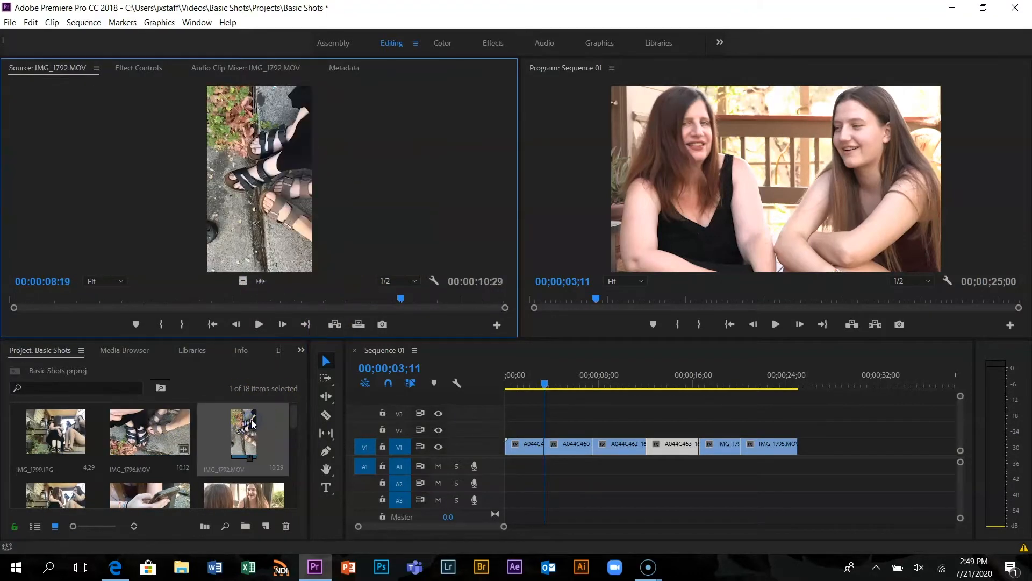
double_click(172, 423)
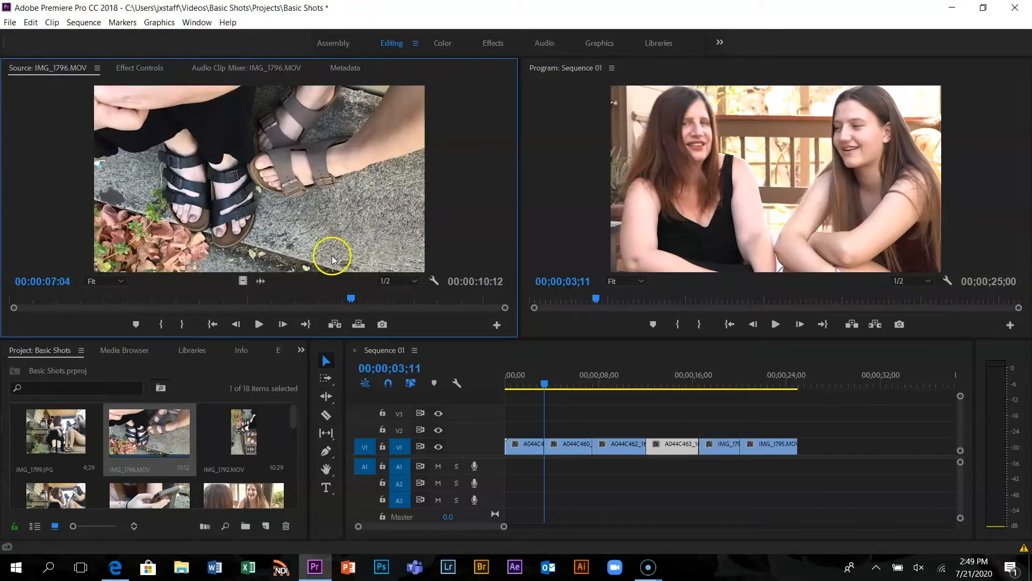
Mark In at 00:00:07:00 on IMG_1796.MOV and place only its video on V1 directly after the IMG_1795.MOV clip
drag(352, 300, 345, 323)
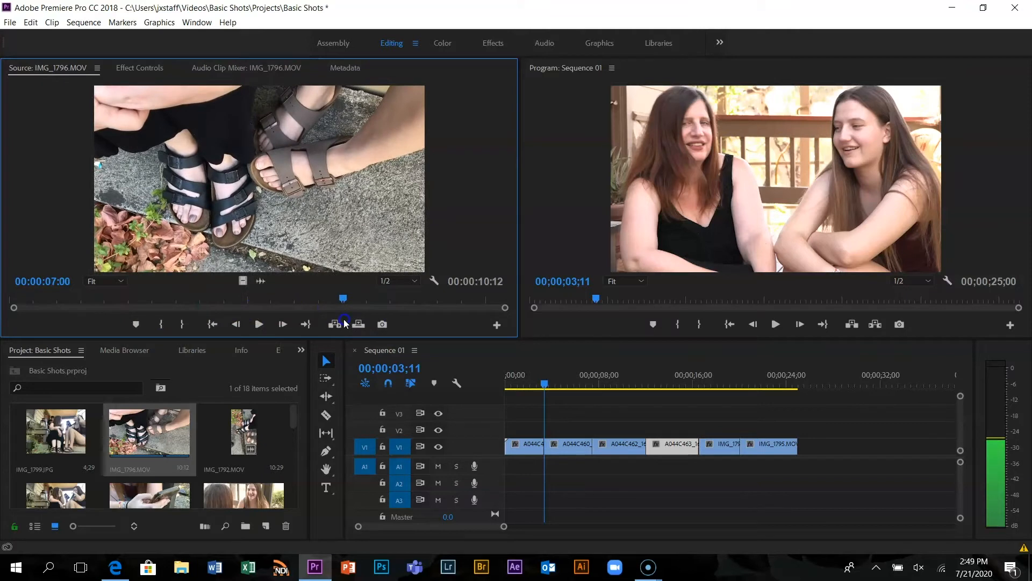
key(i)
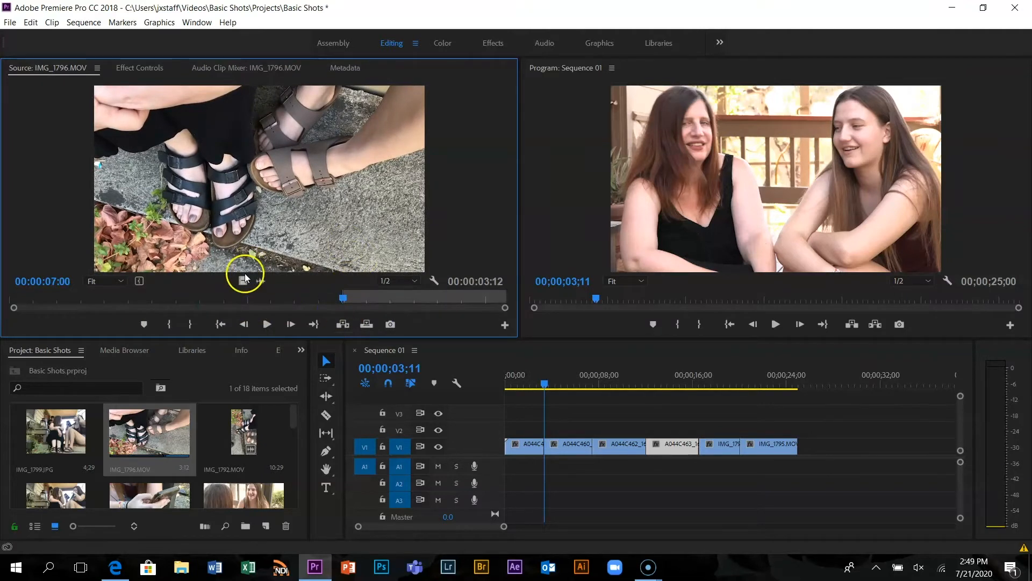
drag(243, 278, 805, 448)
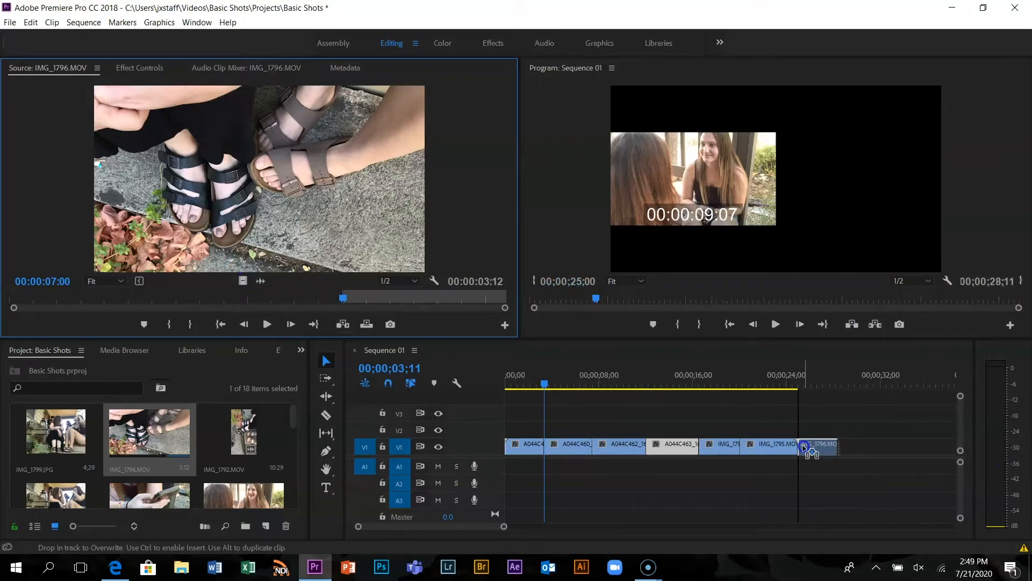
mouse_move(807, 444)
mouse_down()
mouse_move(813, 417)
mouse_move(805, 451)
mouse_up()
Play Sequence 01 from the end of the IMG_1795.MOV clip through the sandal shot to review the cut
drag(547, 378, 795, 384)
key(space)
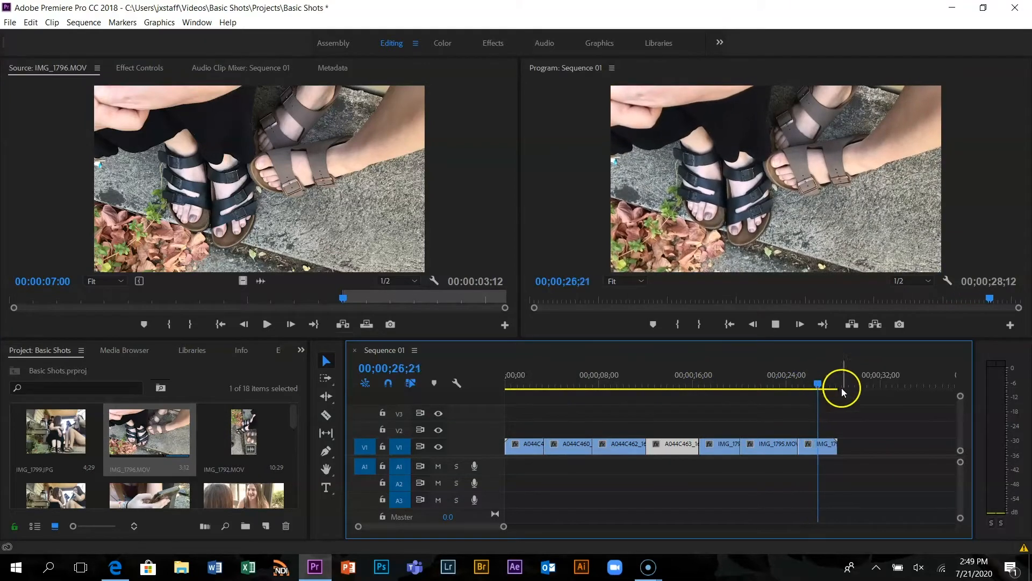
key(space)
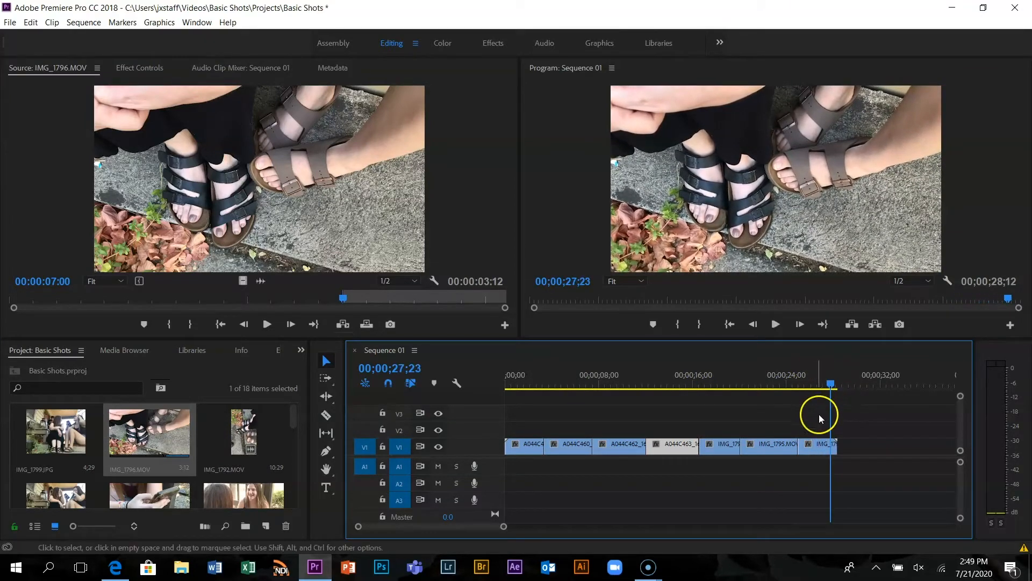
Try the IMG_1796.MOV clip on V2 over the end of IMG_1795.MOV, play the overlap, and return the clip to V1
drag(820, 447, 775, 429)
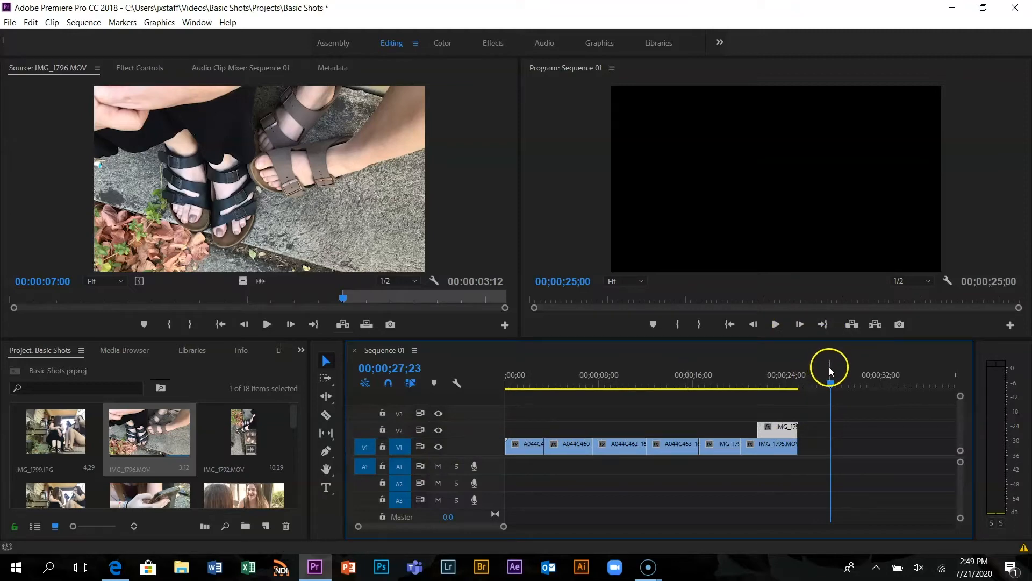
drag(831, 385, 749, 392)
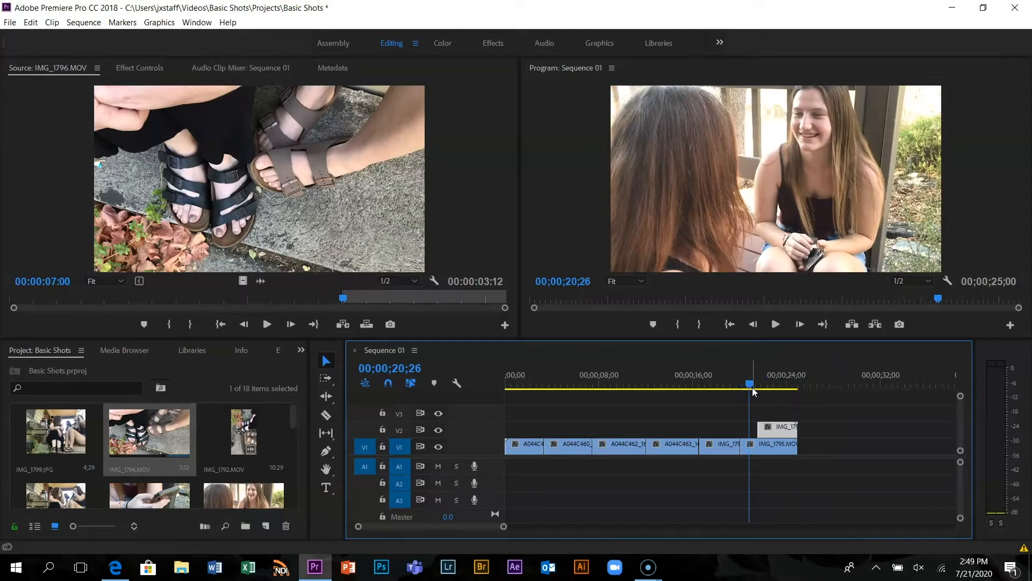
key(space)
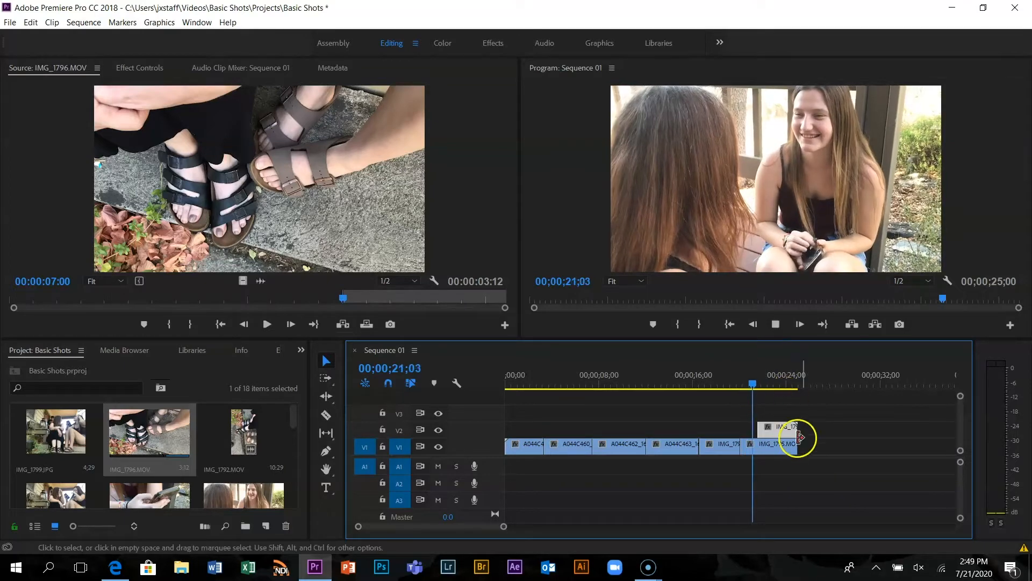
key(space)
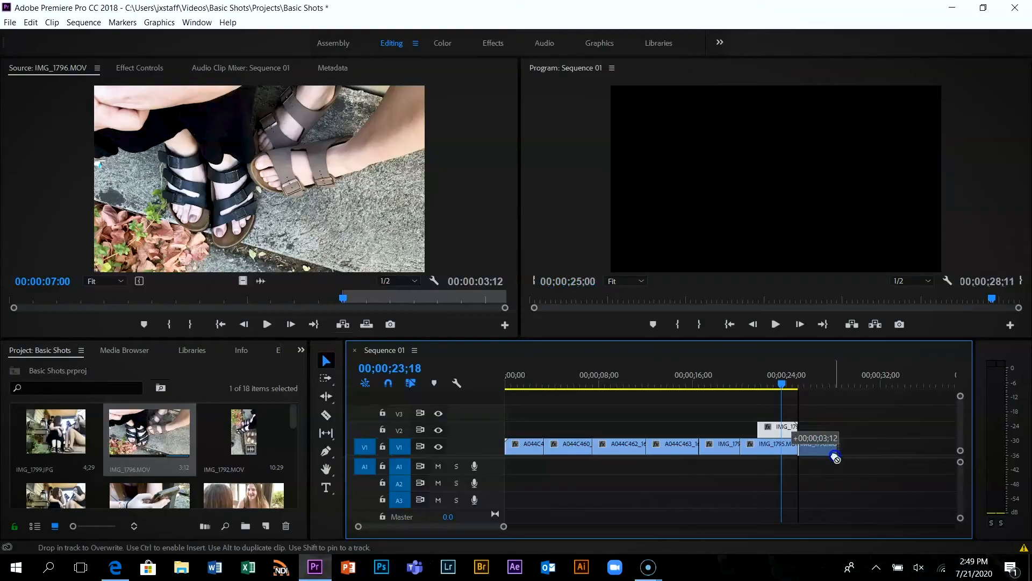
drag(836, 457, 835, 457)
Swap the last two clips on V1 so IMG_1796.MOV follows IMG_1798.MOV and IMG_1795.MOV comes directly after it
click(772, 445)
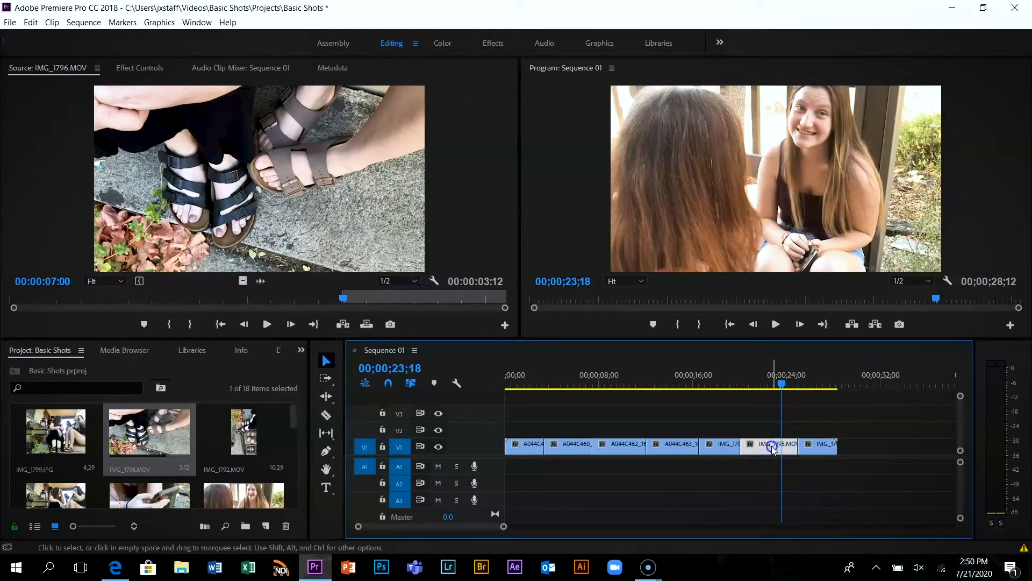
drag(779, 445, 876, 451)
click(818, 448)
double_click(819, 448)
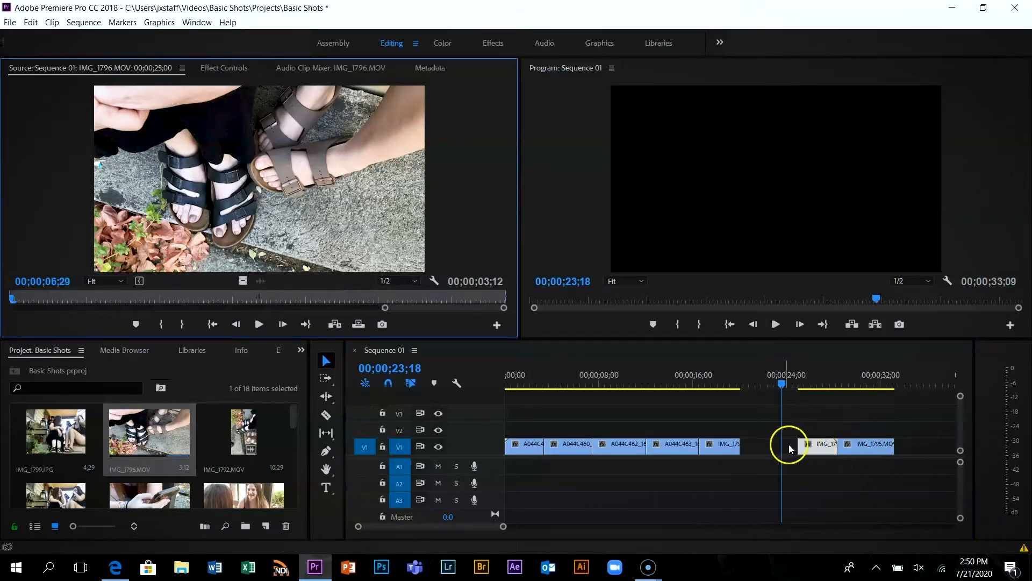
drag(816, 451, 761, 447)
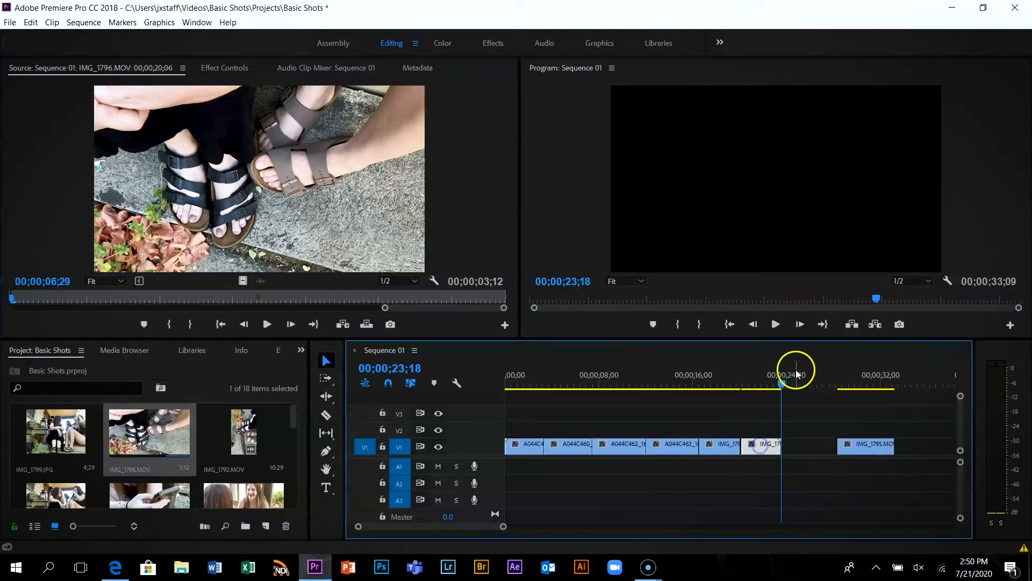
double_click(869, 447)
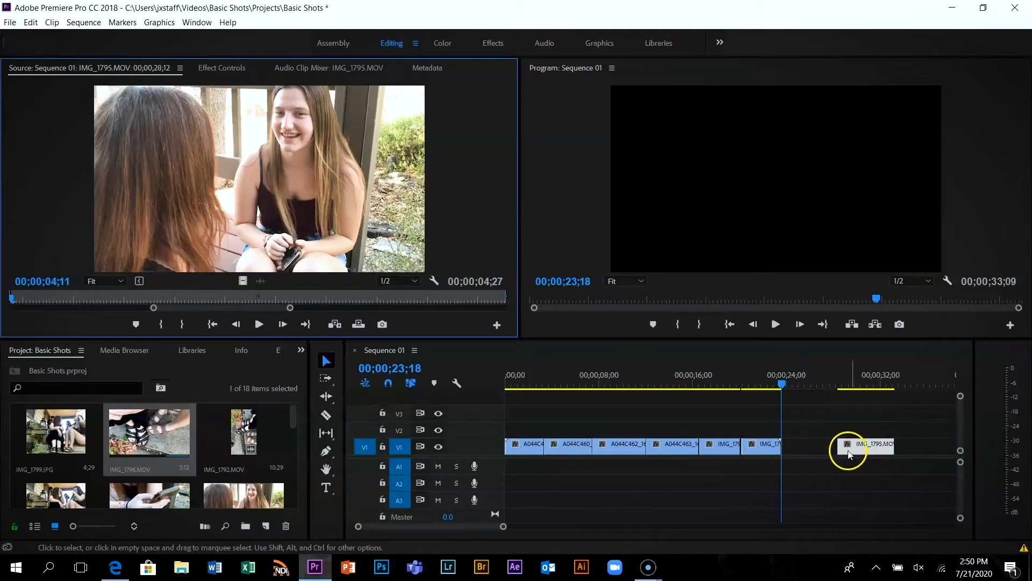
drag(866, 451, 813, 447)
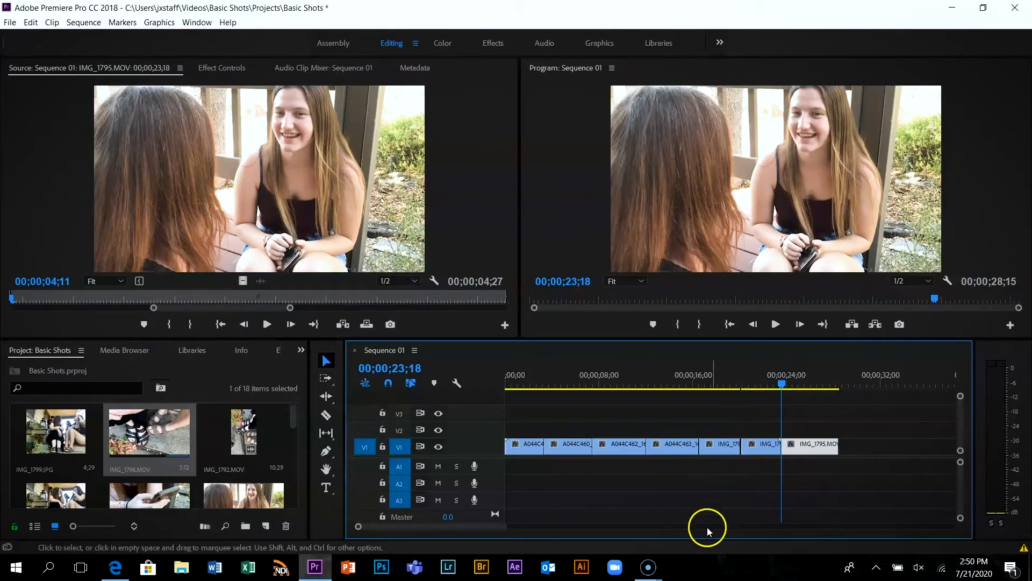
Ripple delete the gap between the IMG_1798.MOV and IMG_1796.MOV clips on V1 and check the closed cut
drag(504, 528, 531, 544)
drag(731, 384, 684, 384)
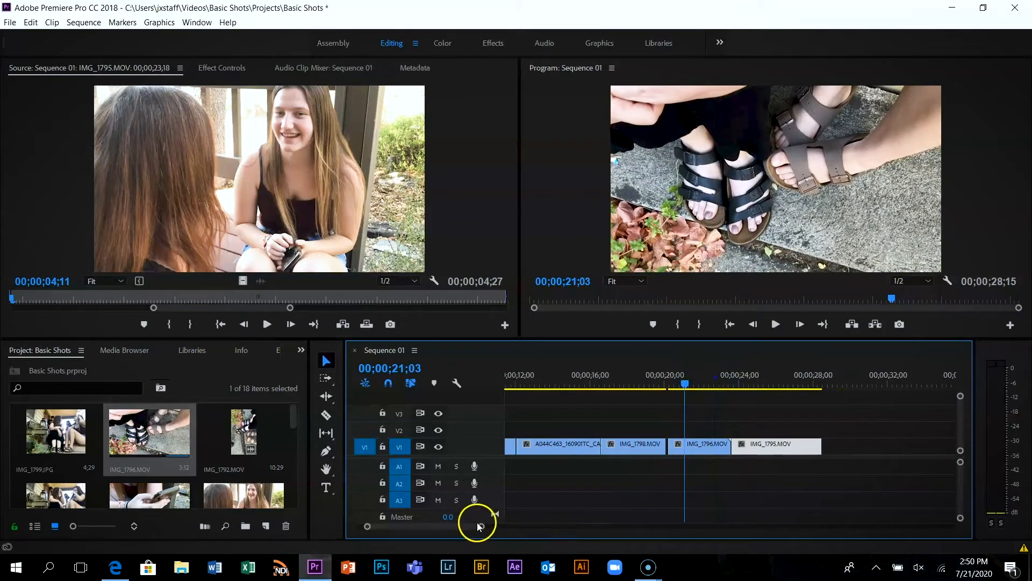
drag(480, 531, 456, 528)
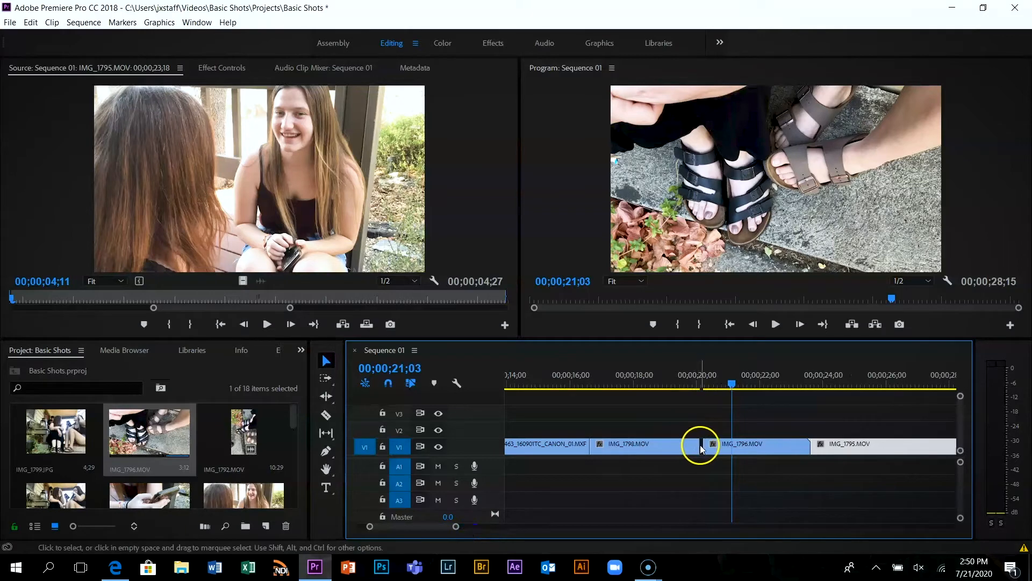
right_click(702, 448)
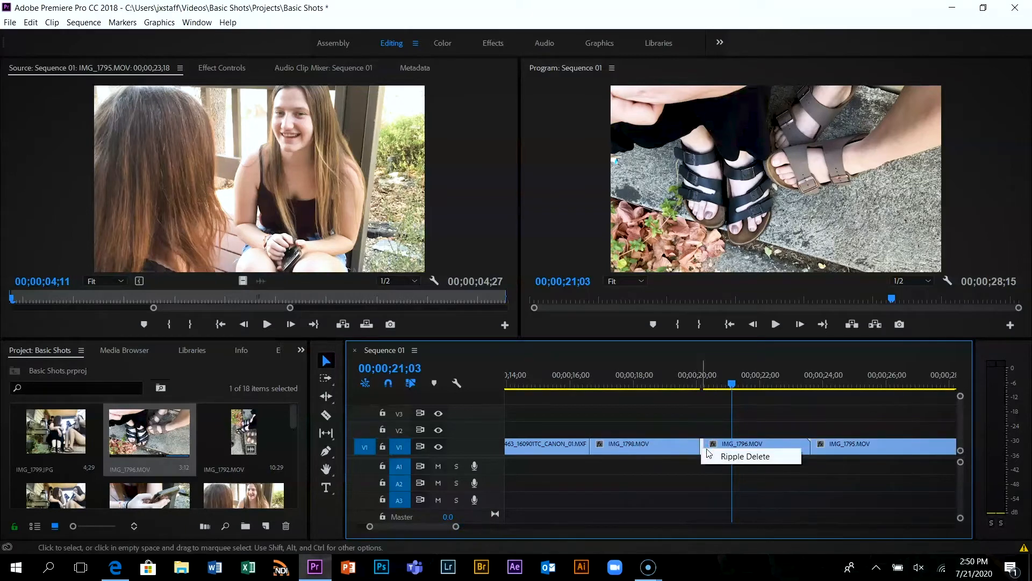
click(708, 457)
click(692, 385)
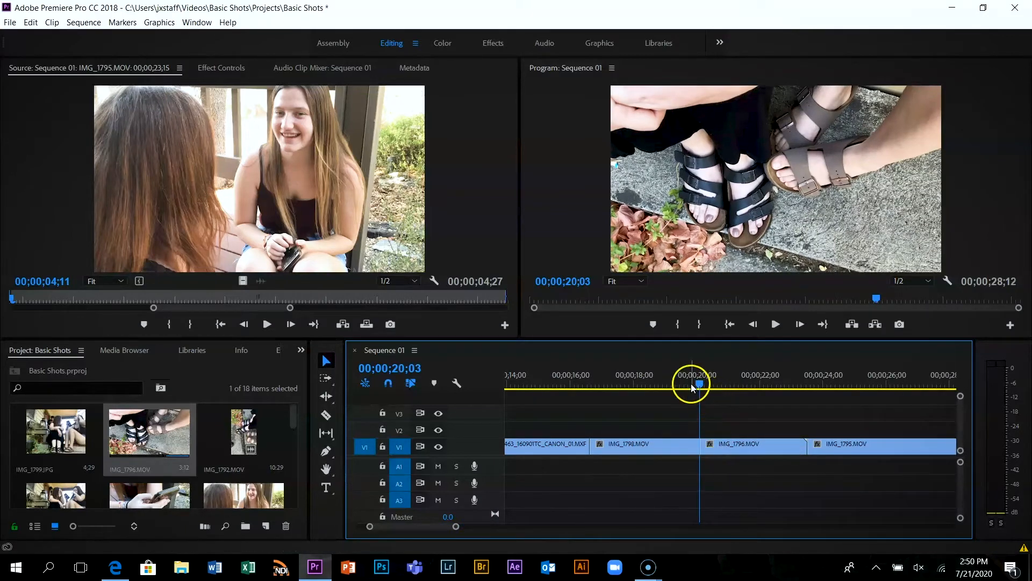
Play Sequence 01 from its start through the last clip to review the full edit
drag(701, 386, 497, 399)
drag(449, 401, 556, 395)
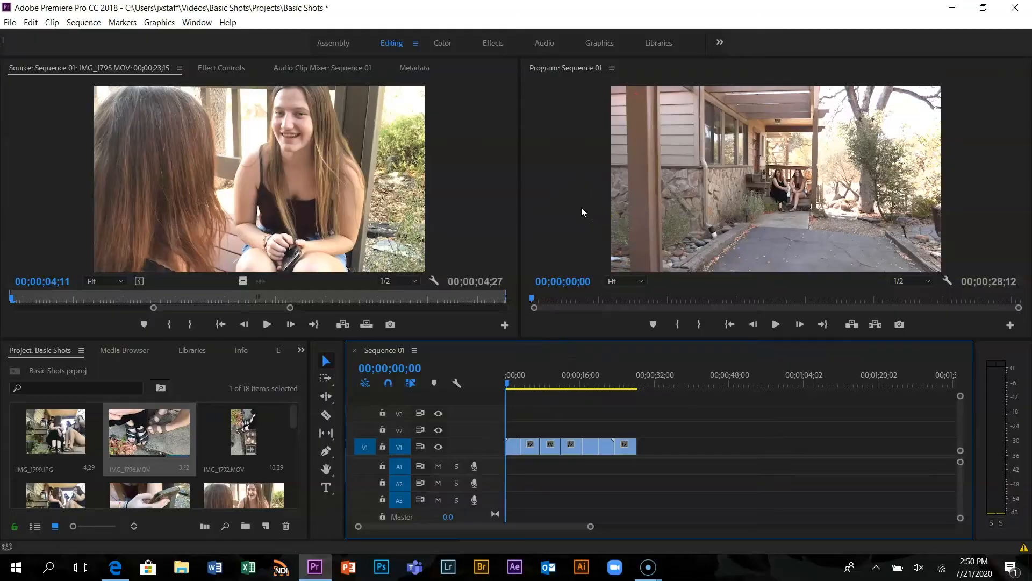
click(582, 207)
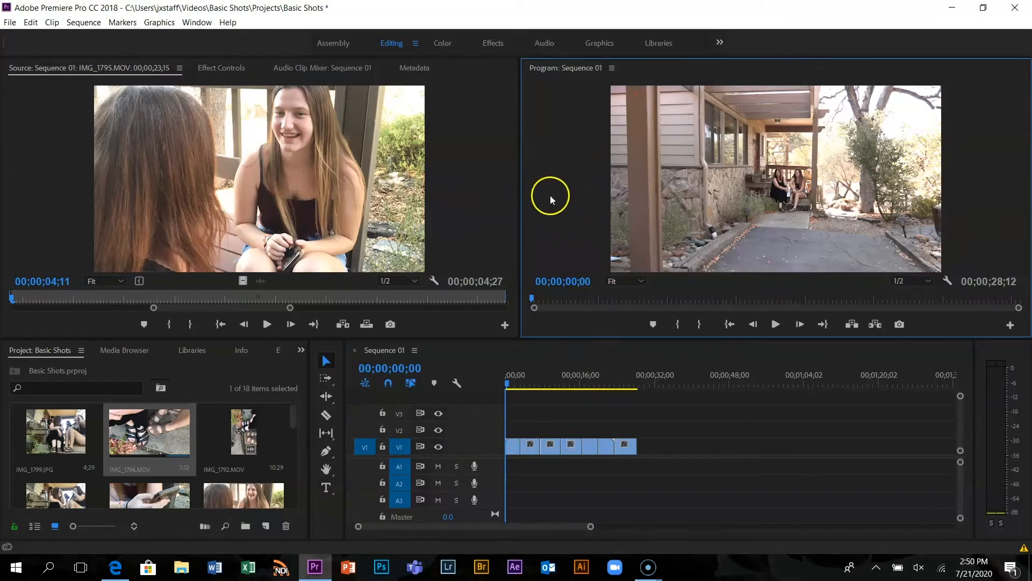
click(503, 249)
click(554, 238)
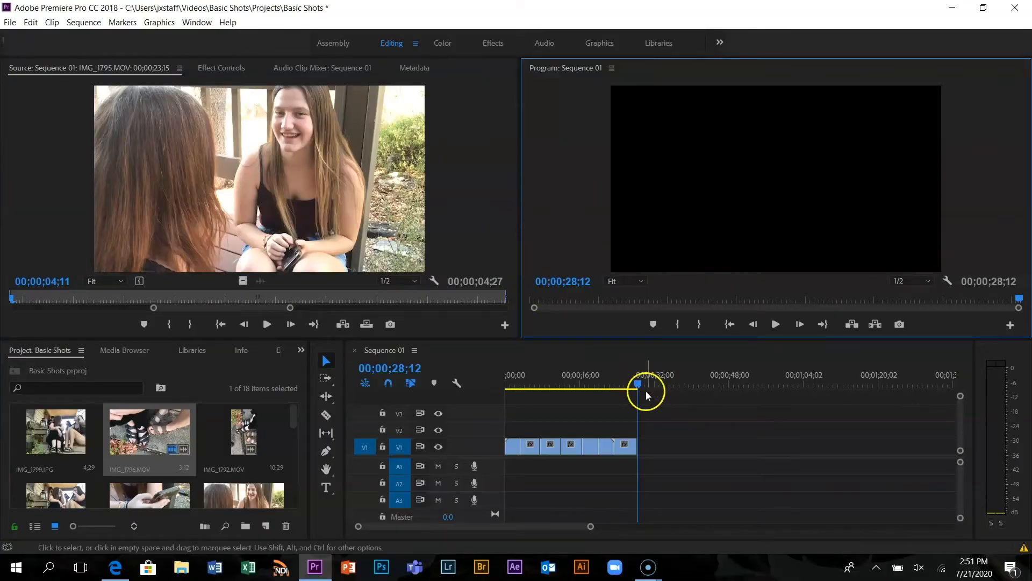
Apply a Dip to Black transition to the end of the last IMG_1795.MOV clip and play the fade-out
mouse_move(636, 380)
mouse_down()
mouse_move(615, 387)
mouse_move(635, 394)
mouse_up()
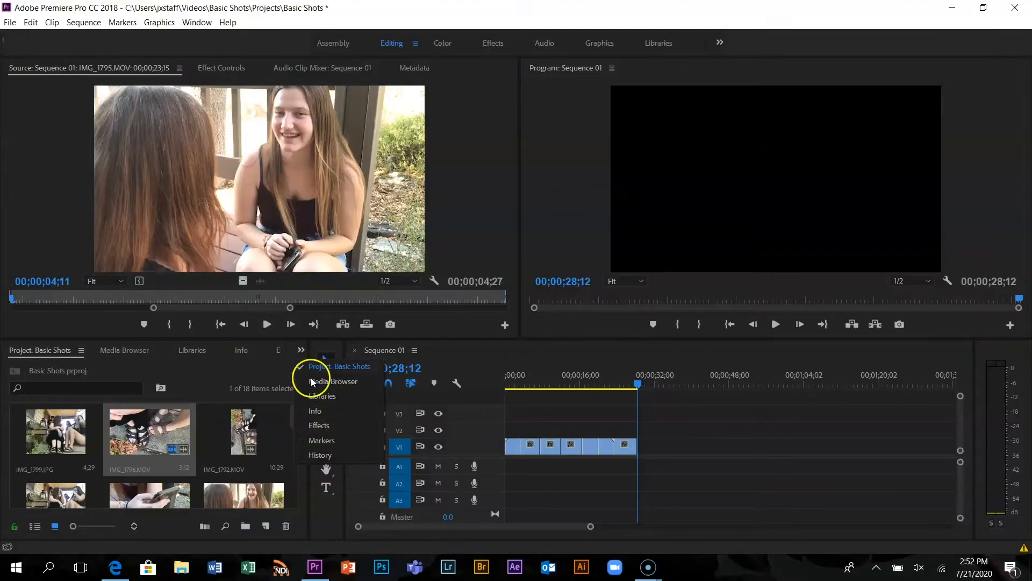
click(309, 424)
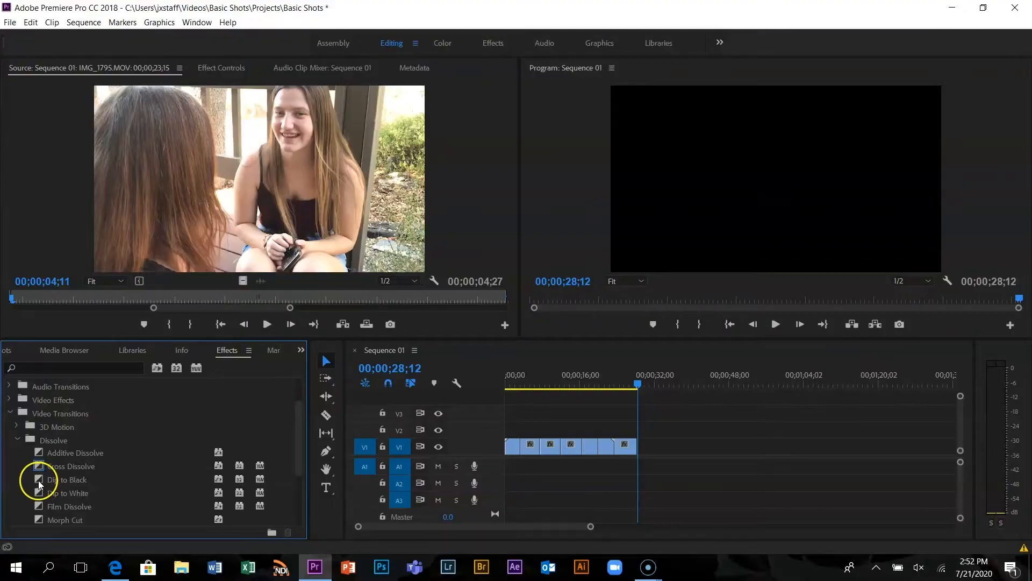
drag(39, 483, 681, 462)
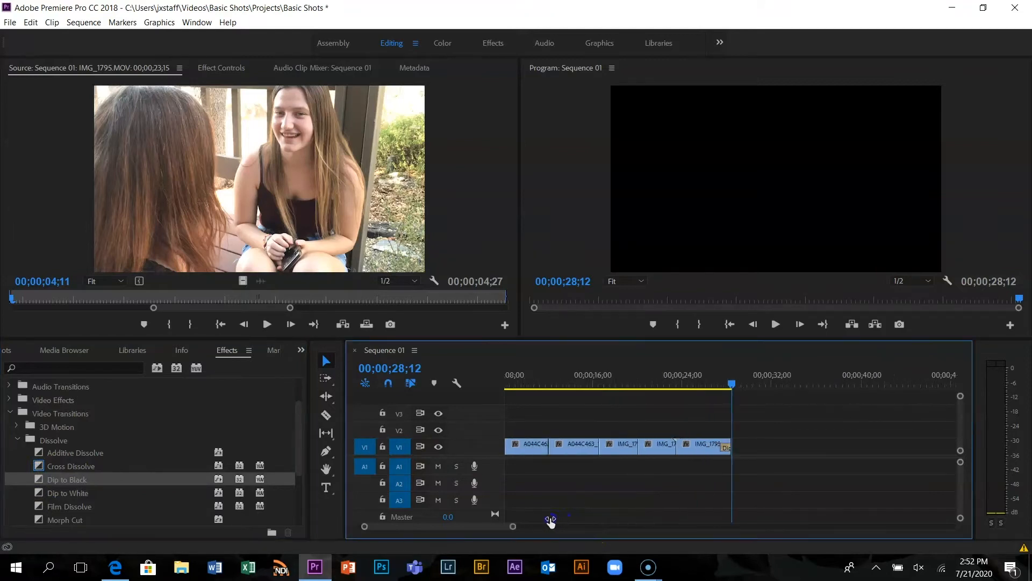
drag(727, 384, 703, 384)
key(space)
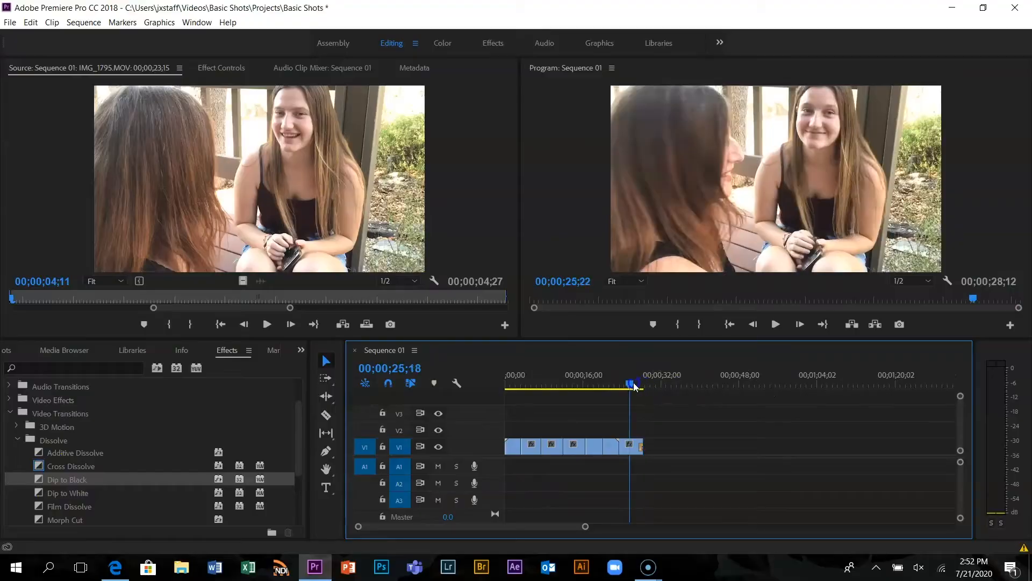
Apply a Cross Dissolve at the cut between the IMG_1798.MOV and IMG_1796.MOV clips and play across it
drag(633, 385, 600, 403)
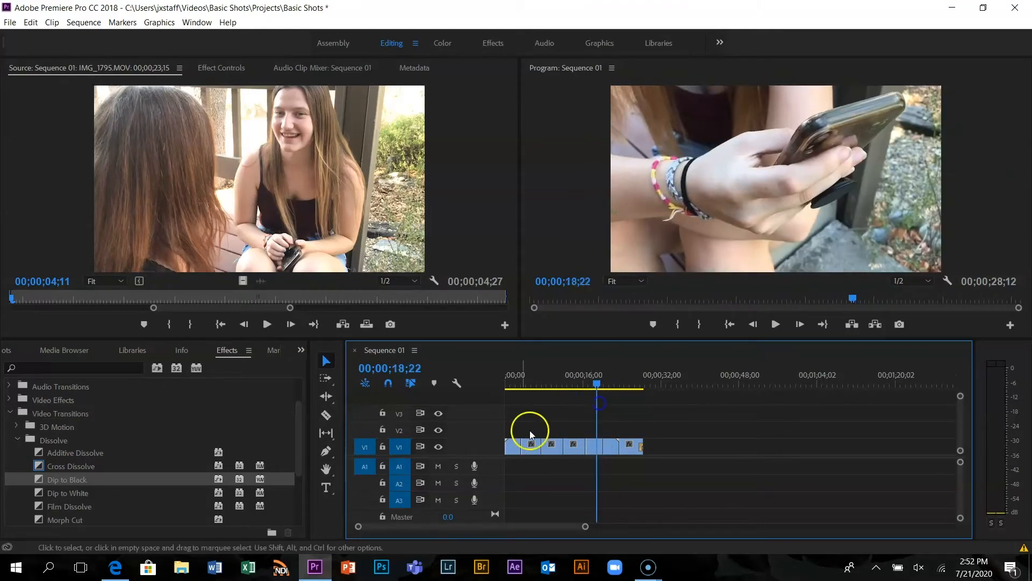
drag(41, 463, 555, 431)
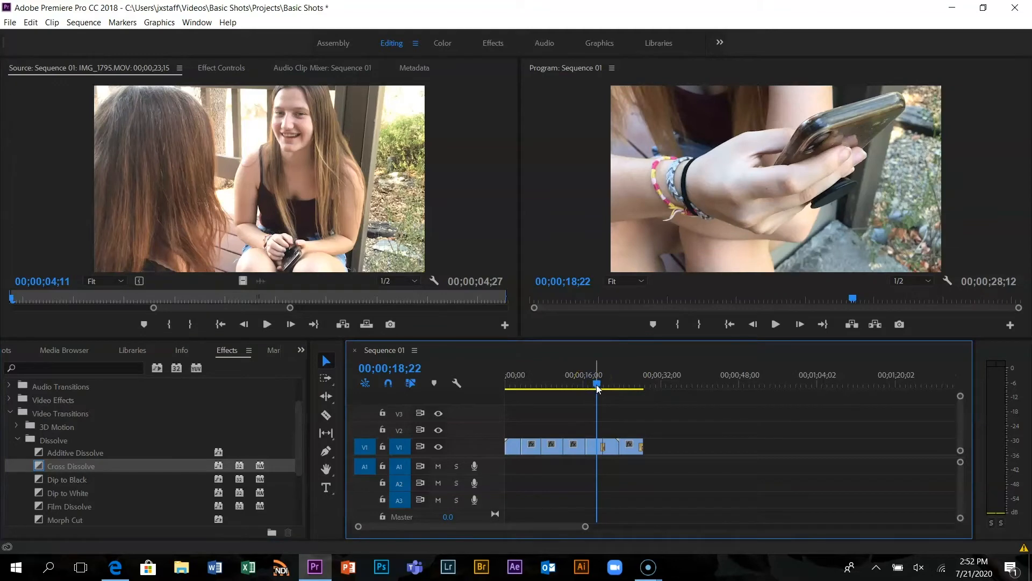
drag(598, 389, 594, 388)
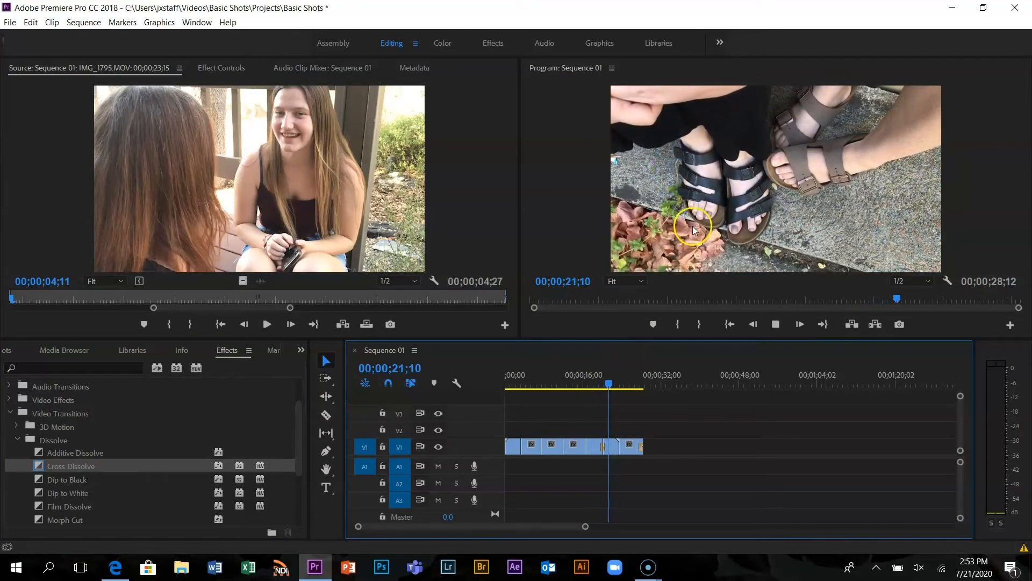
key(space)
Play the Cross Dissolve from the phone shot to the sandal shot in an enlarged Program monitor, and restore the layout
drag(615, 388, 592, 387)
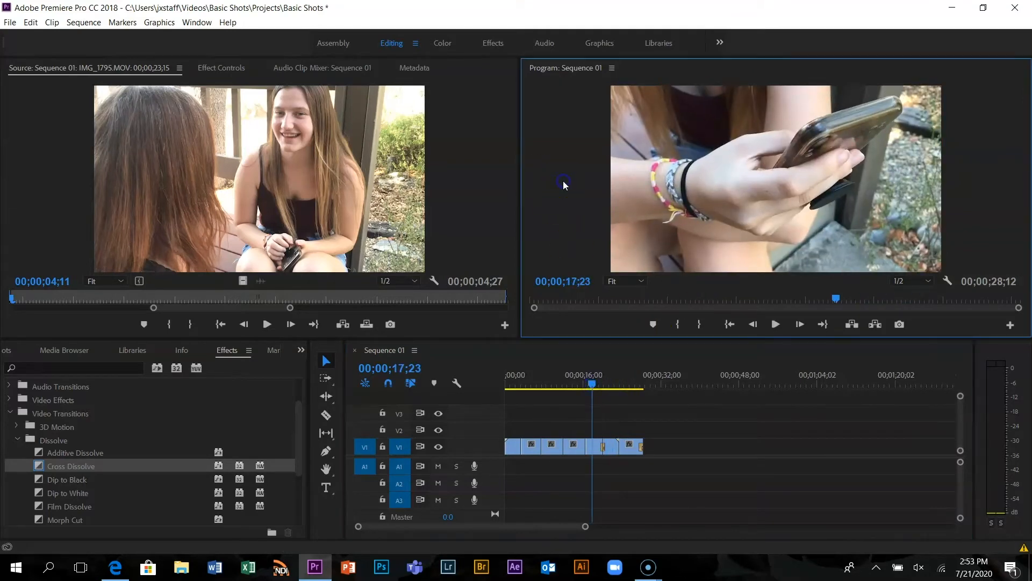
key(grave)
key(space)
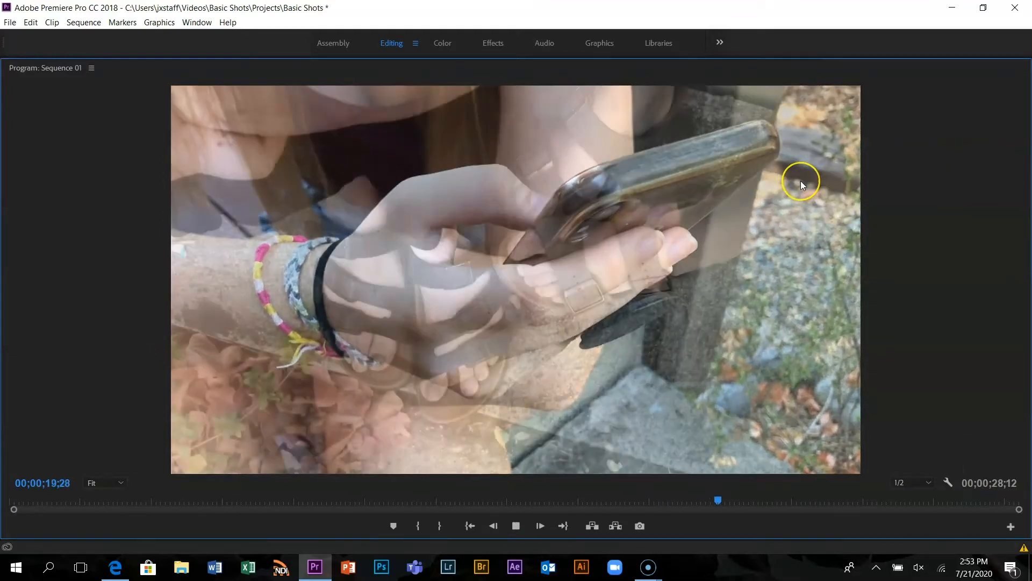
key(space)
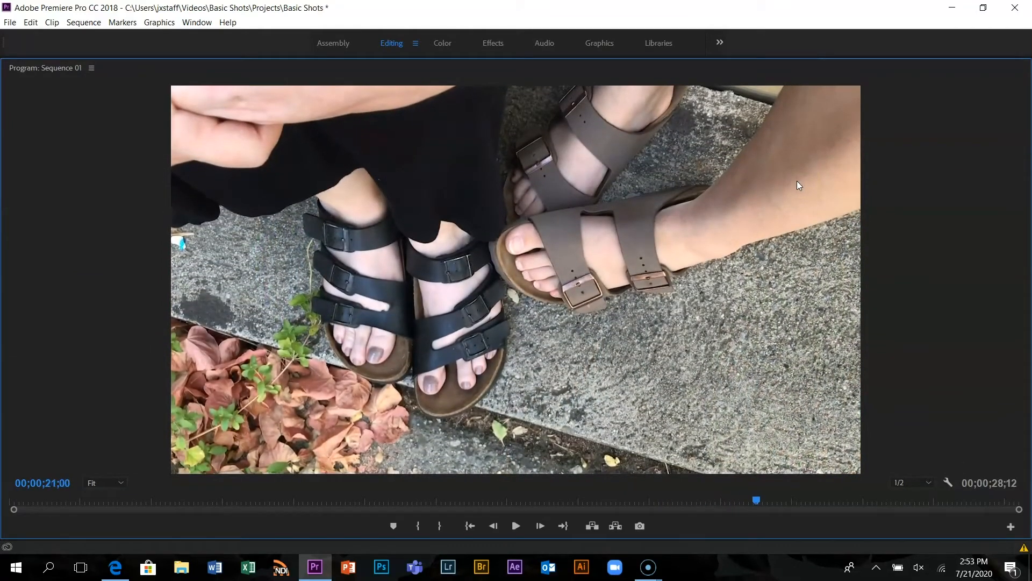
key(grave)
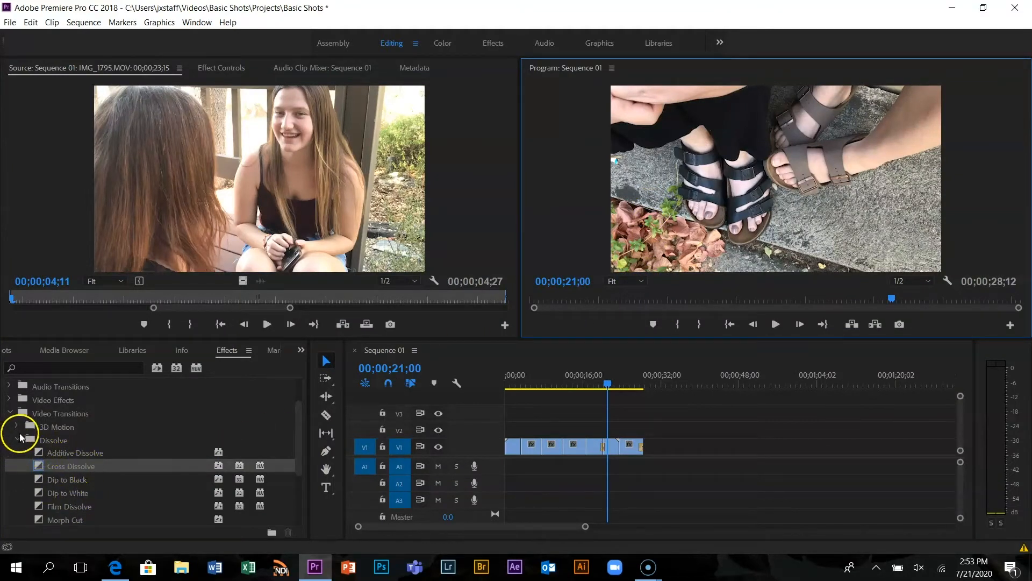
Collapse the Video Transitions folder and look through the Basic Shots project items in icon and list views
click(11, 413)
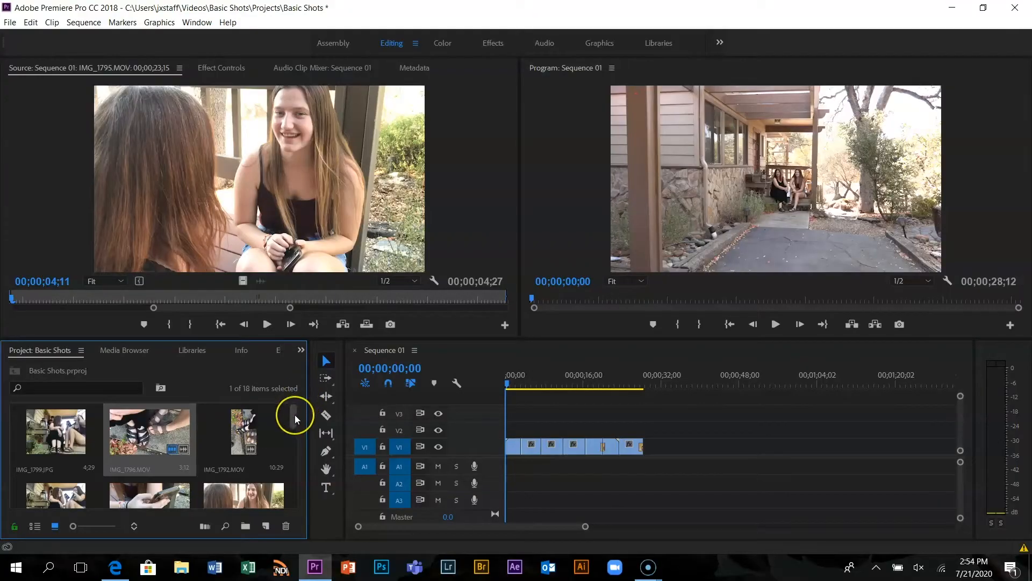
drag(294, 414, 294, 494)
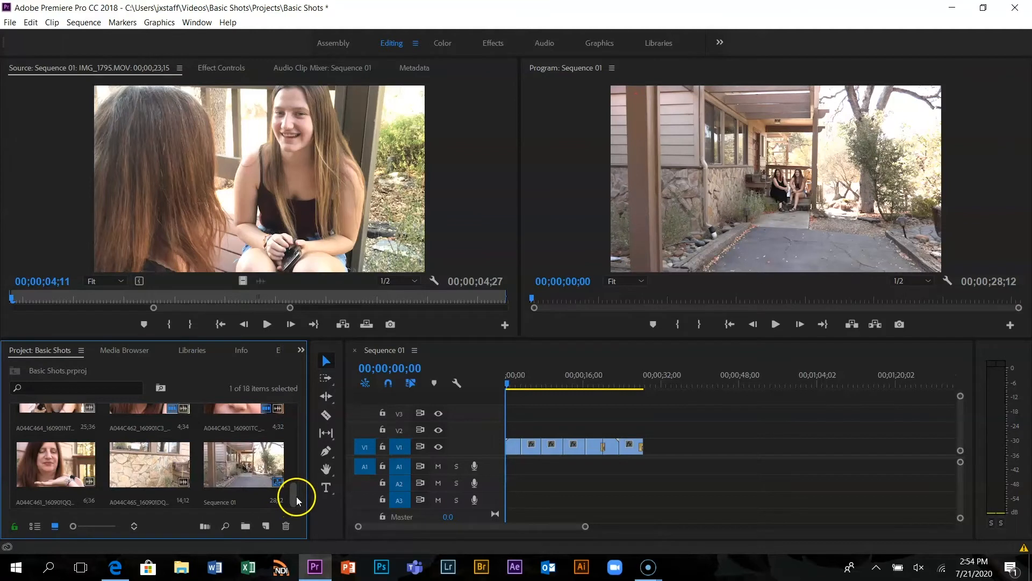
click(41, 525)
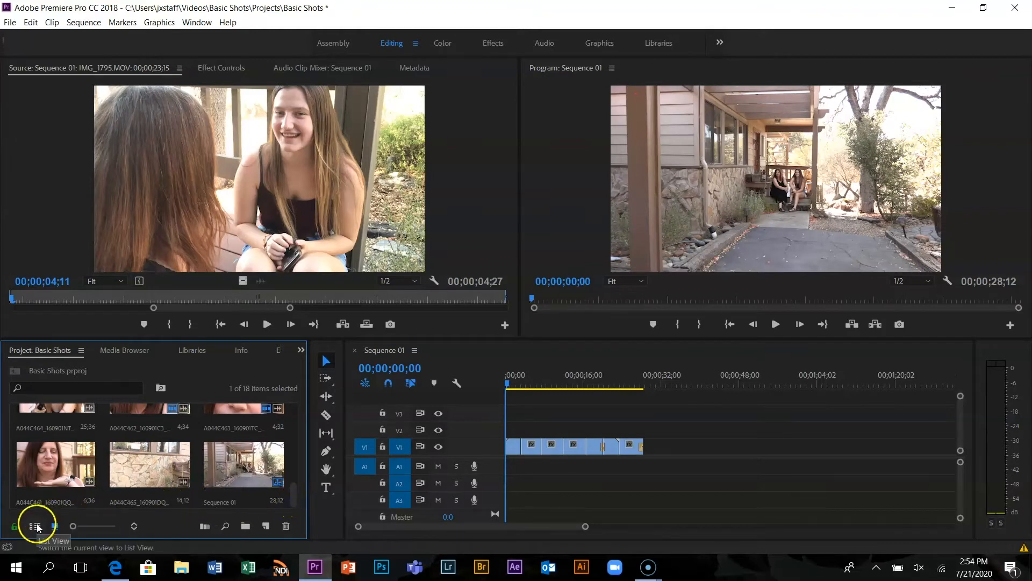
drag(297, 433, 283, 543)
drag(292, 485, 285, 405)
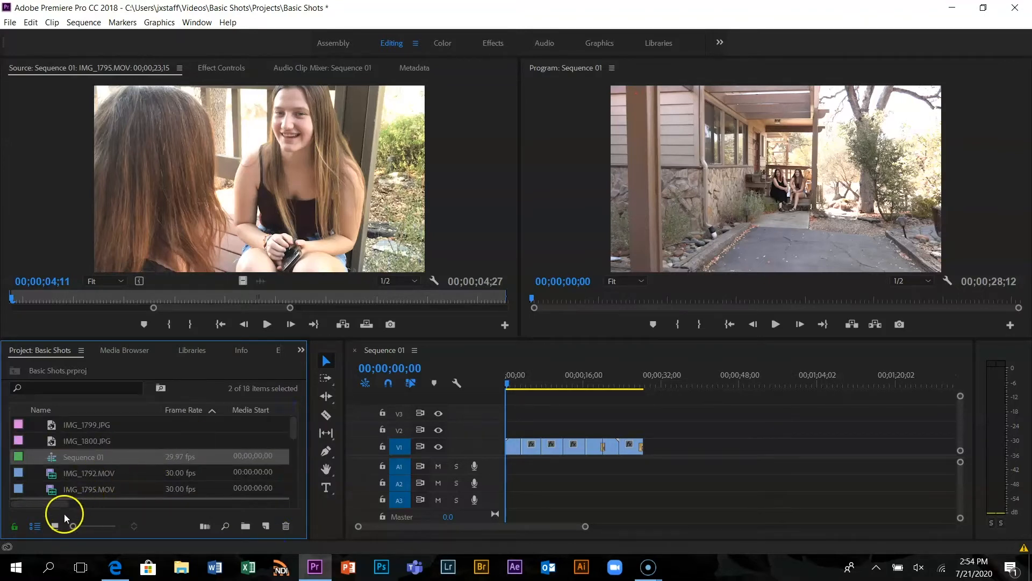
click(55, 525)
Start a media import and open the Audio folder inside the Basic Shots project's Assets folder
click(9, 22)
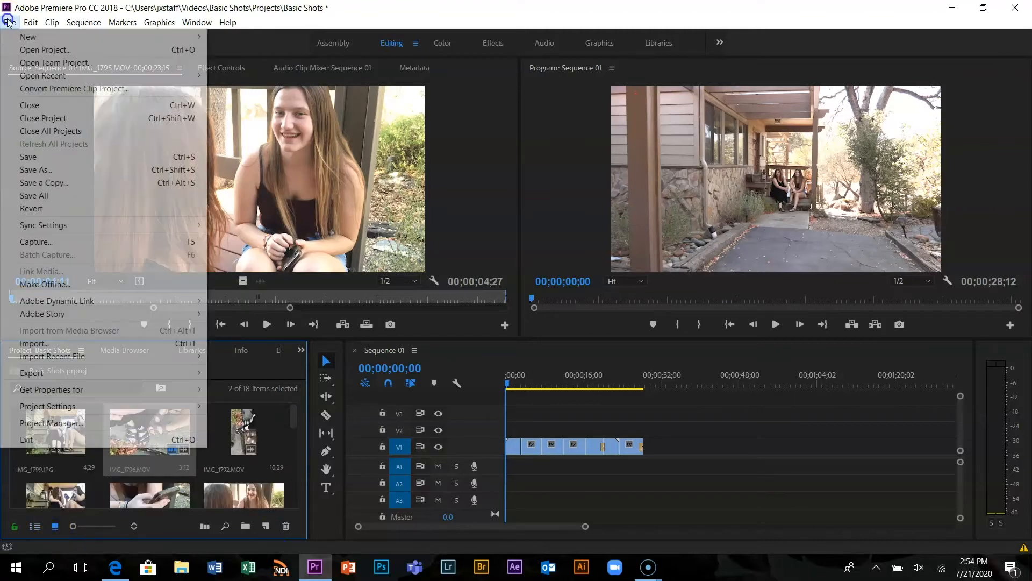
mouse_move(55, 230)
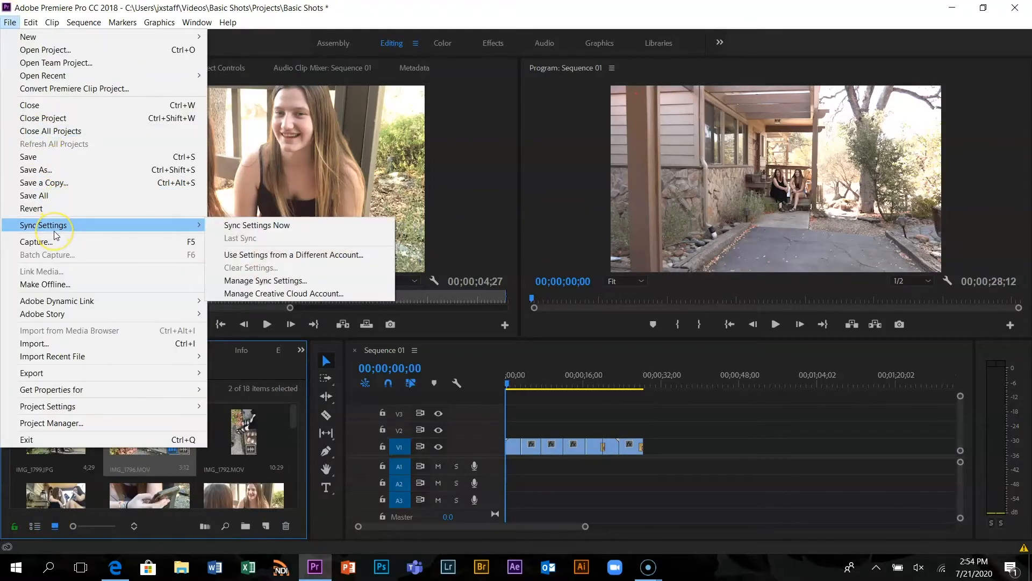
click(47, 345)
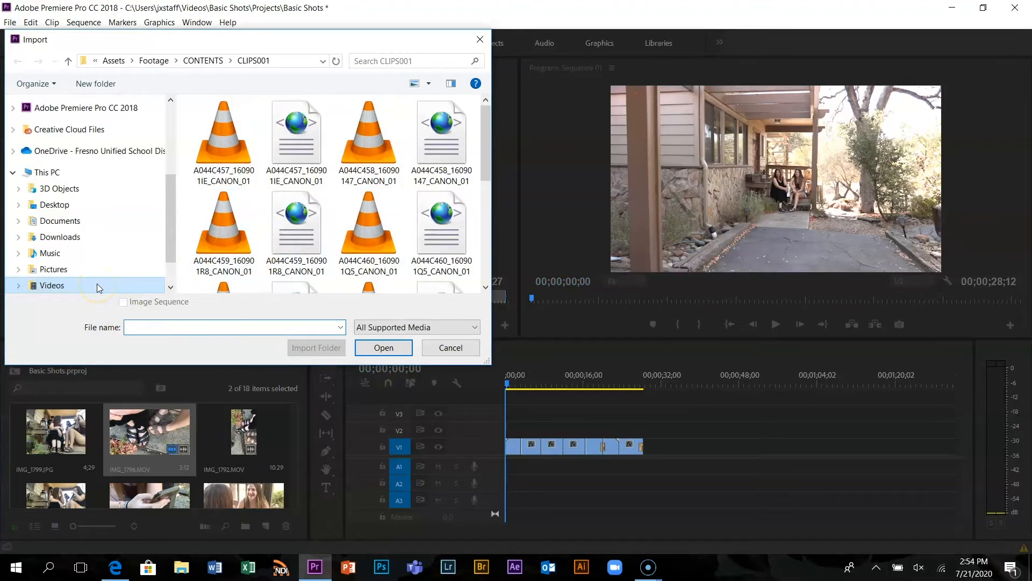
click(111, 62)
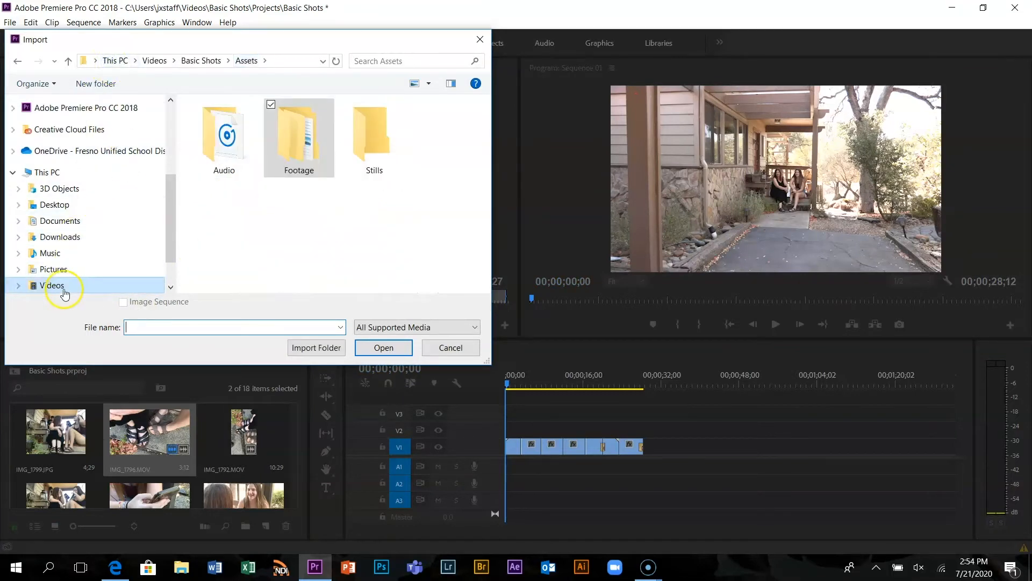
double_click(224, 151)
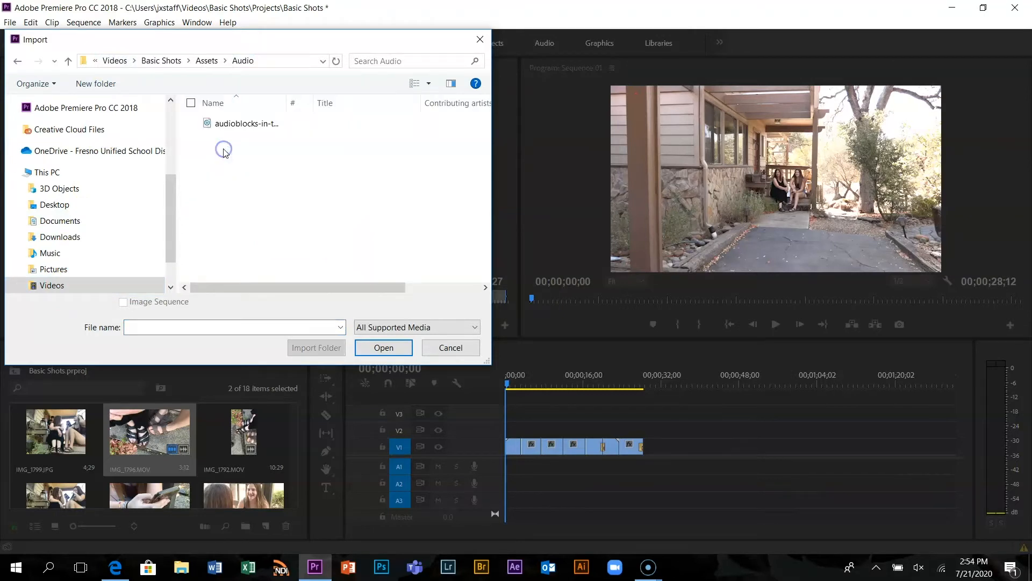
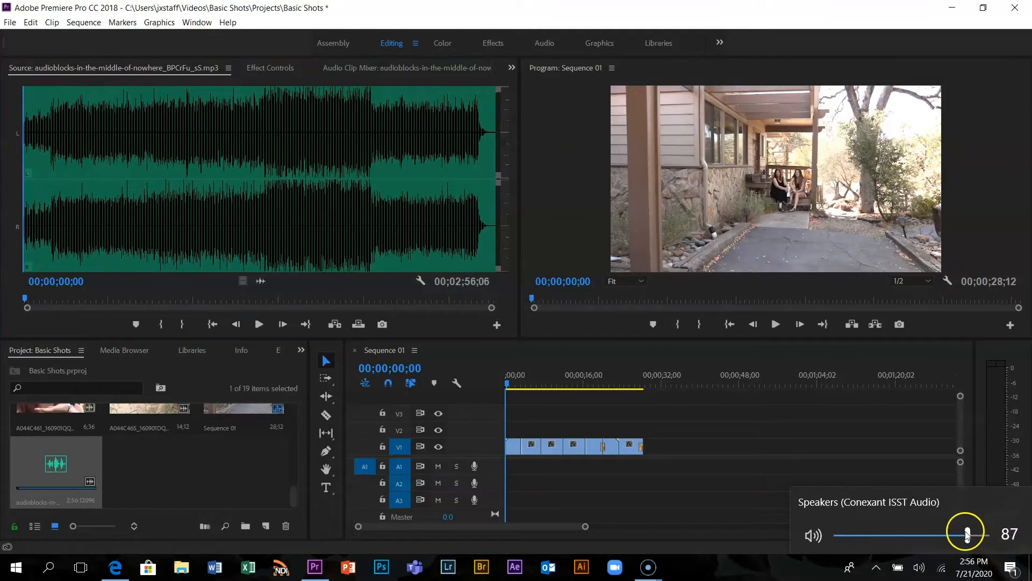
Preview the audioblocks music file in the Source monitor and place it on track A1 at the start of Sequence 01
click(259, 324)
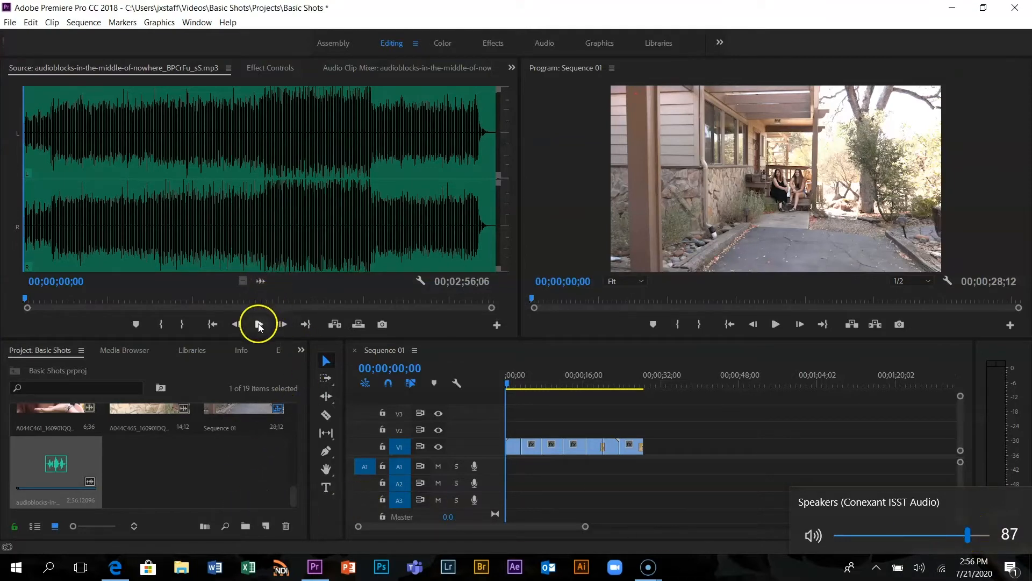
click(256, 323)
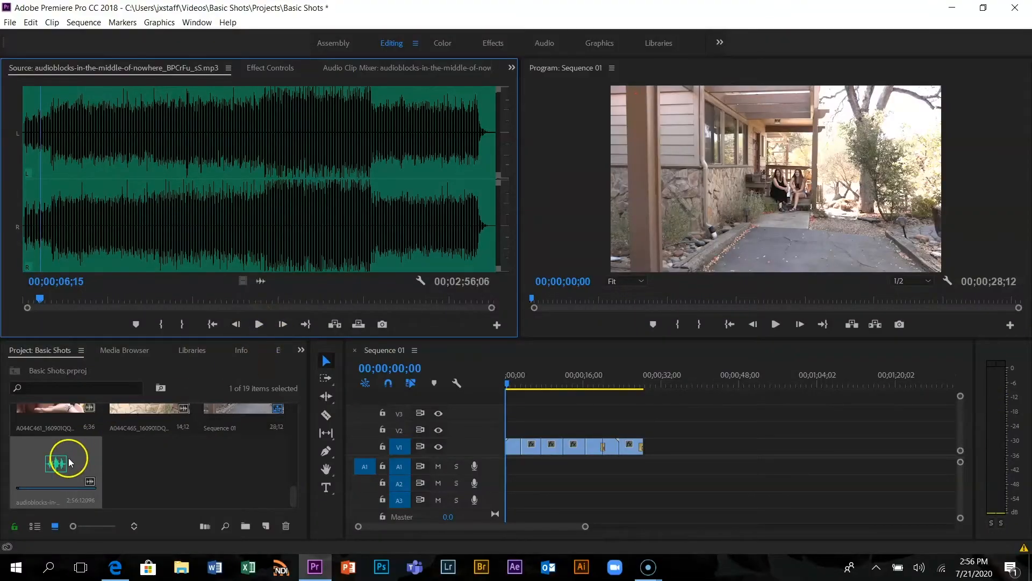
mouse_move(63, 469)
mouse_down()
mouse_move(519, 483)
mouse_move(507, 473)
mouse_up()
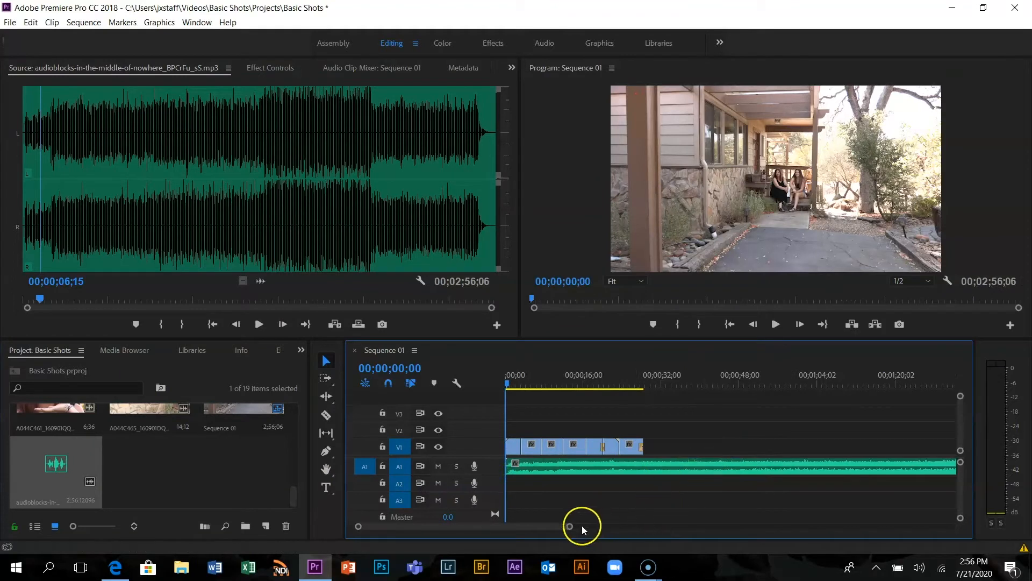
Trim the end of the music clip on A1 to line up with the end of the last video clip
drag(570, 529, 685, 530)
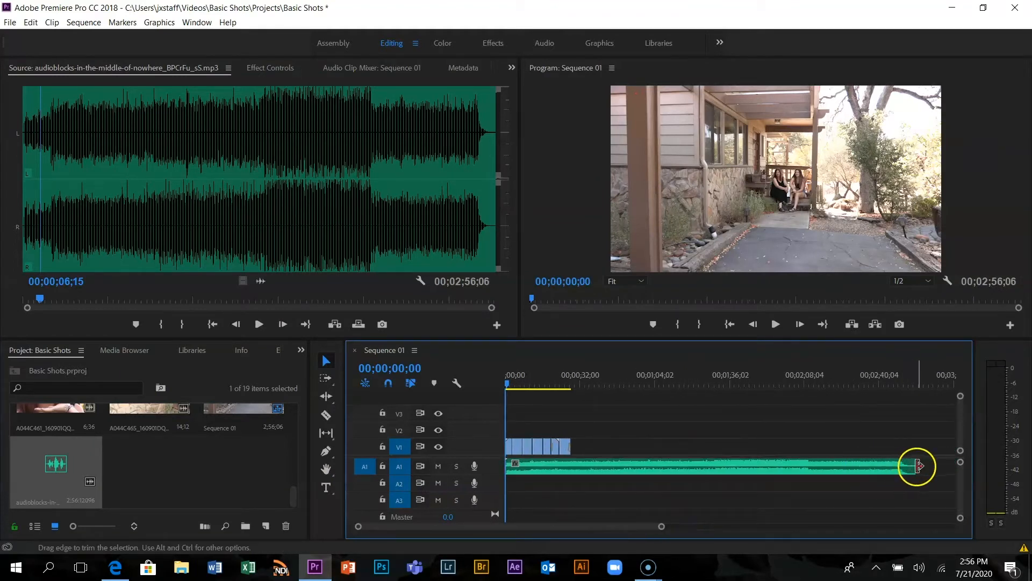
drag(913, 465, 573, 466)
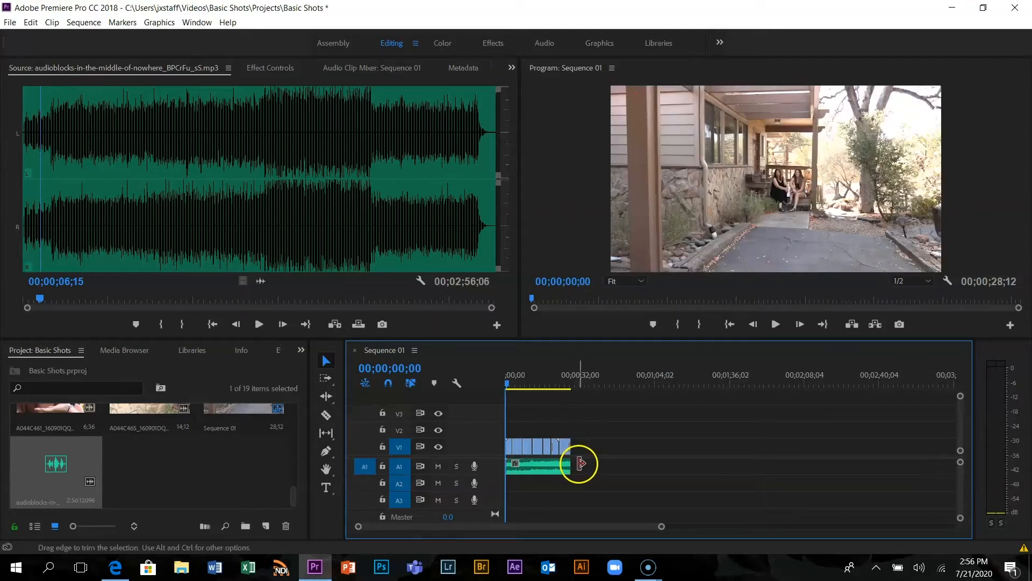
drag(569, 466, 572, 465)
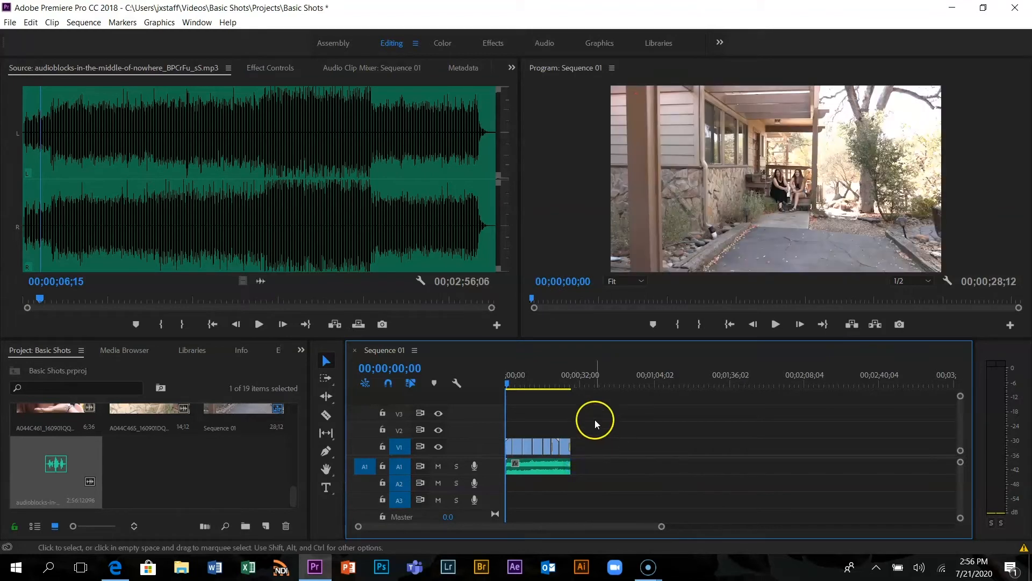
Play Sequence 01 with its music in an enlarged Program monitor to check the edit
click(580, 217)
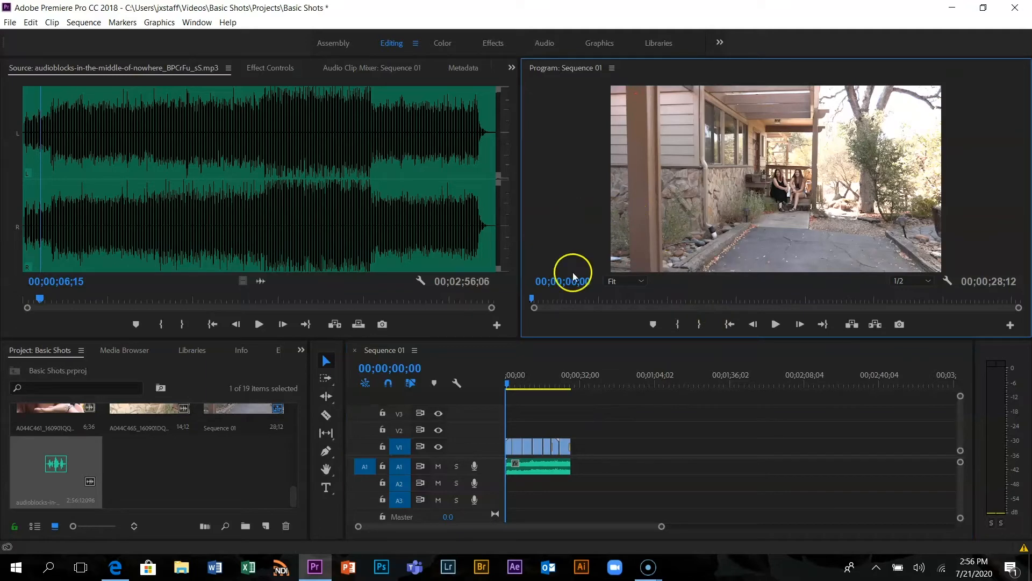
key(grave)
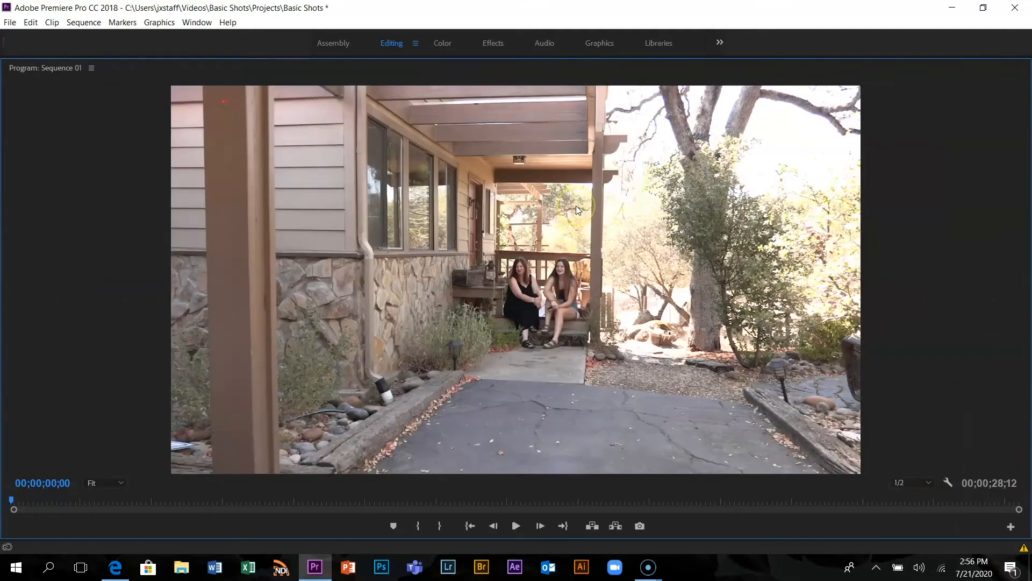
key(space)
click(533, 346)
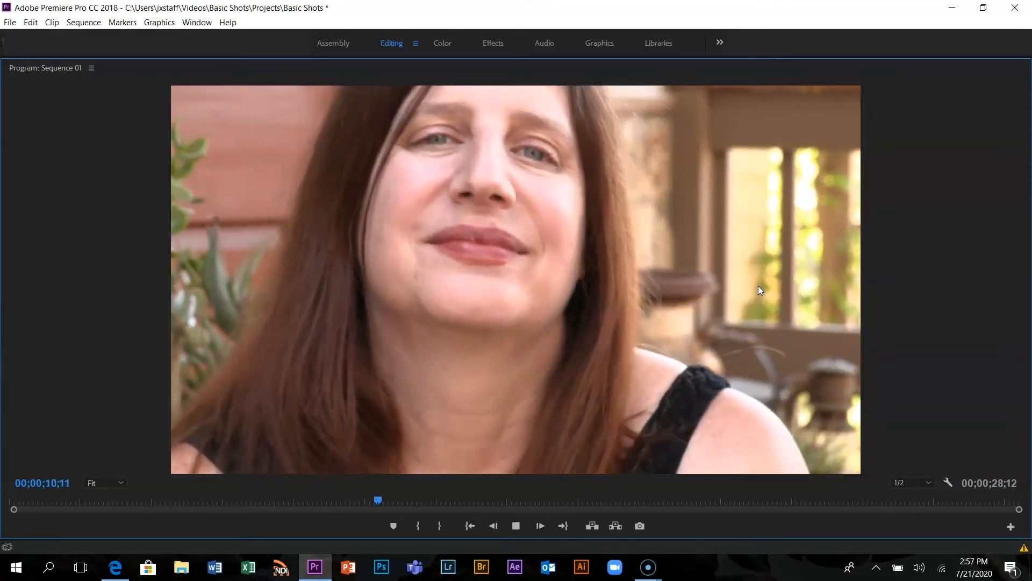
click(783, 253)
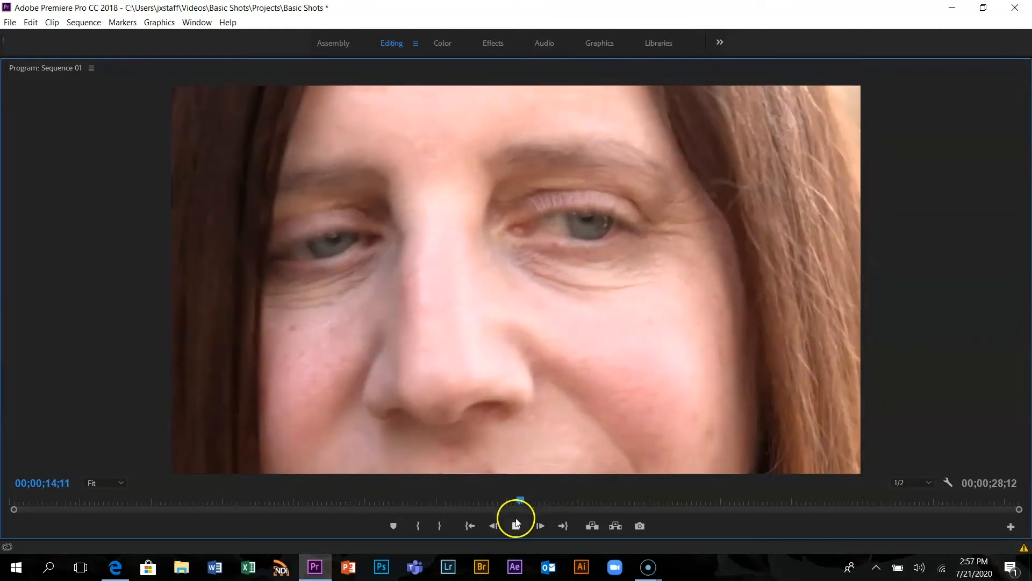
click(517, 522)
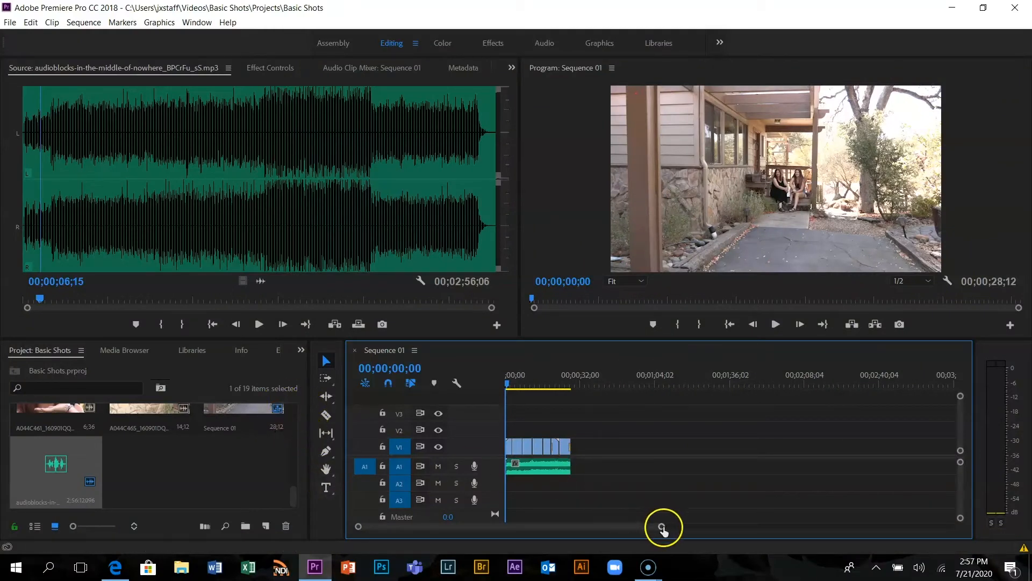
Move the playhead to 00;00;00;14 and start a text graphic in the lower part of the first shot
drag(661, 527, 571, 528)
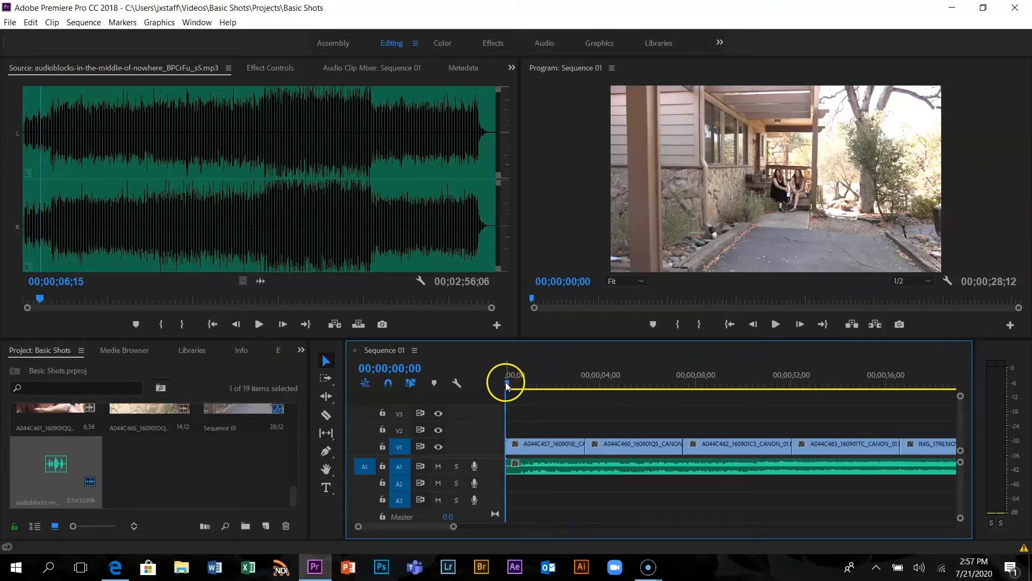
drag(509, 385, 516, 386)
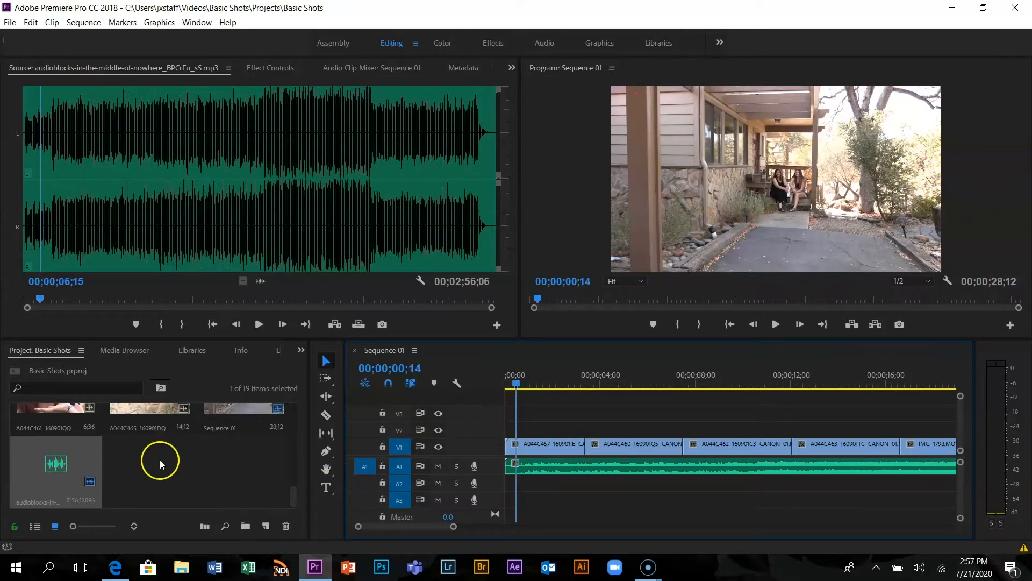
click(326, 487)
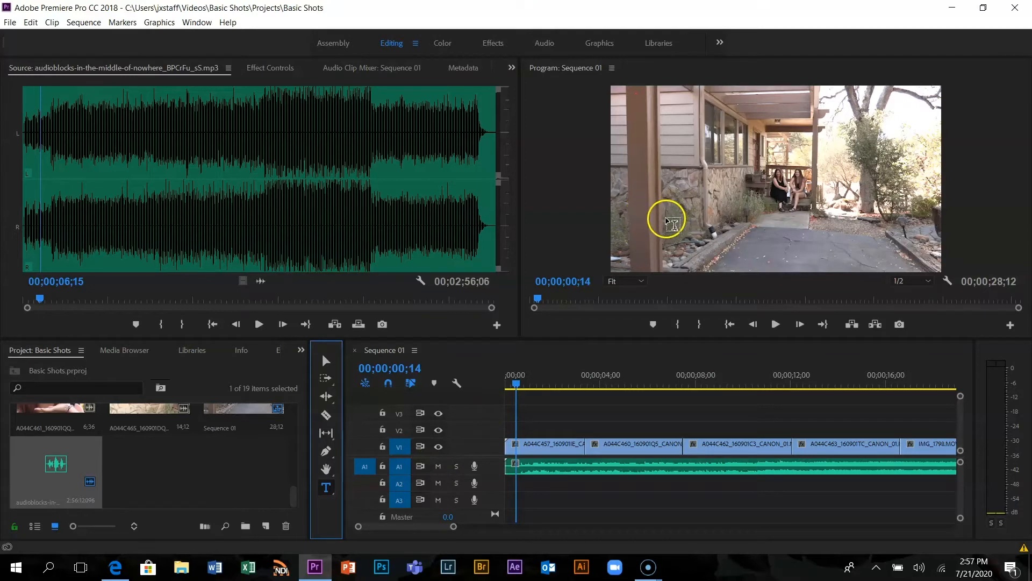
click(666, 225)
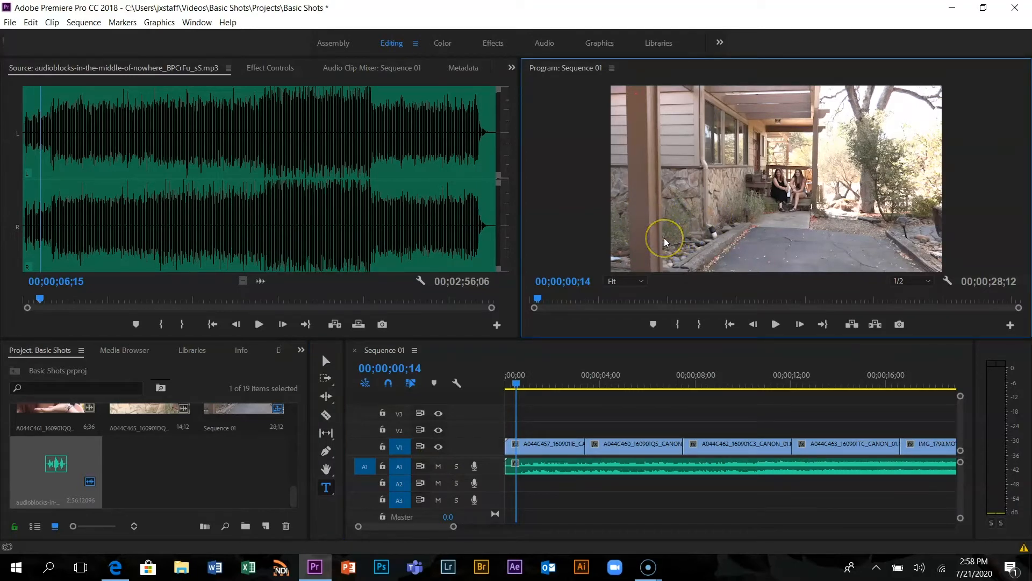
click(665, 240)
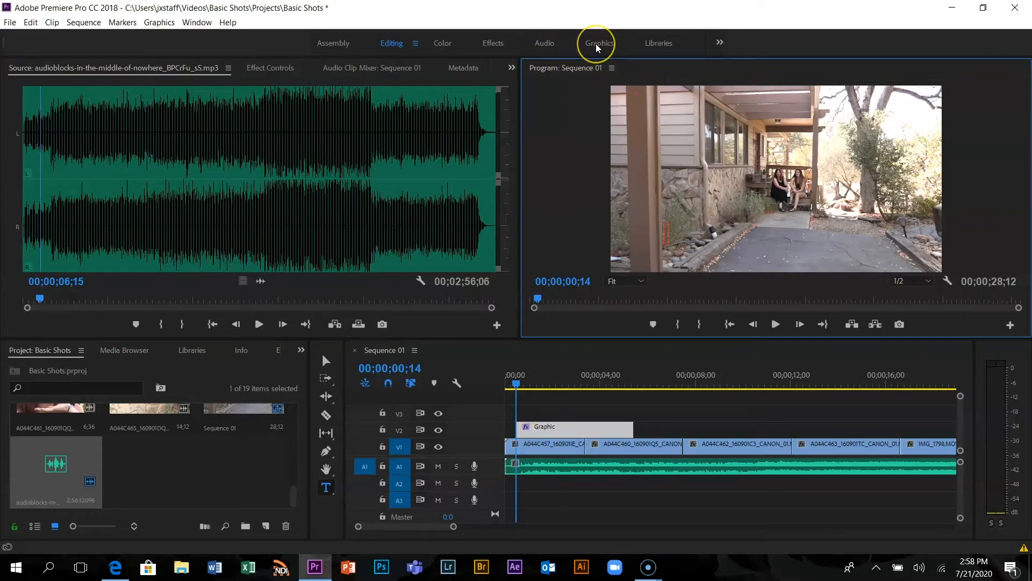
Save the project and switch to the Graphics workspace
key(ctrl+s)
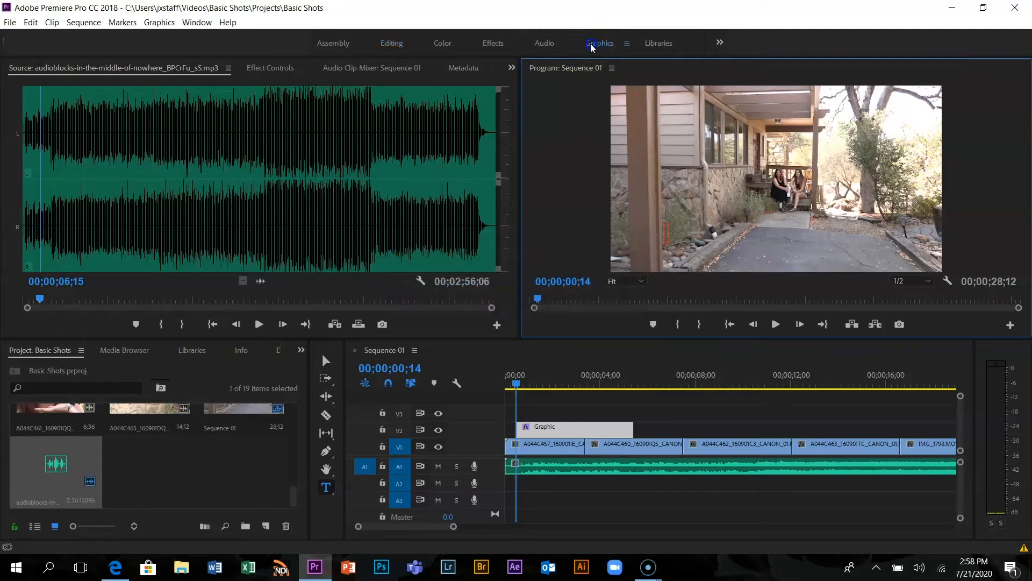
click(591, 48)
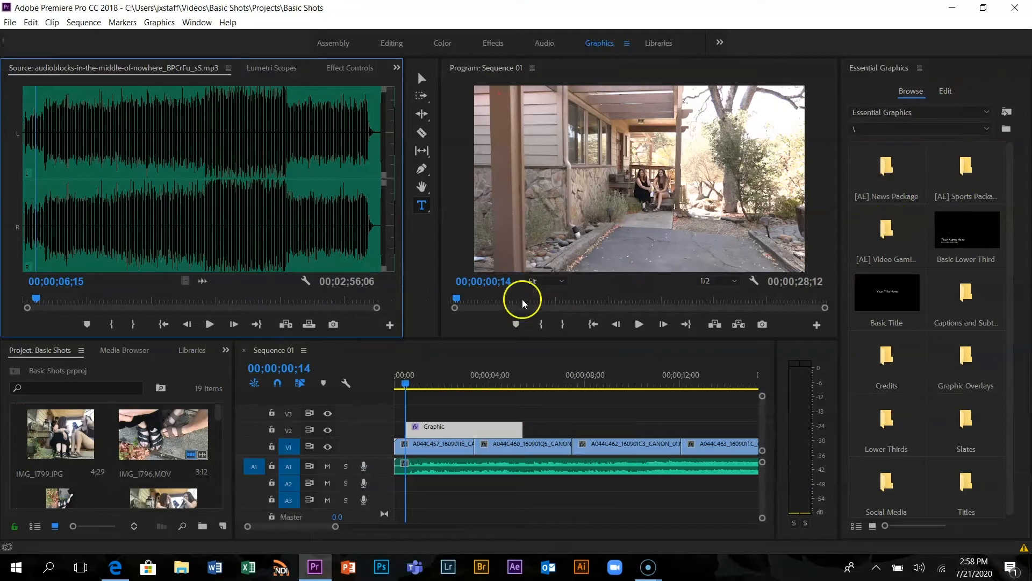
Add the title text "Long Shot" over the lower-left area of the first shot
click(506, 221)
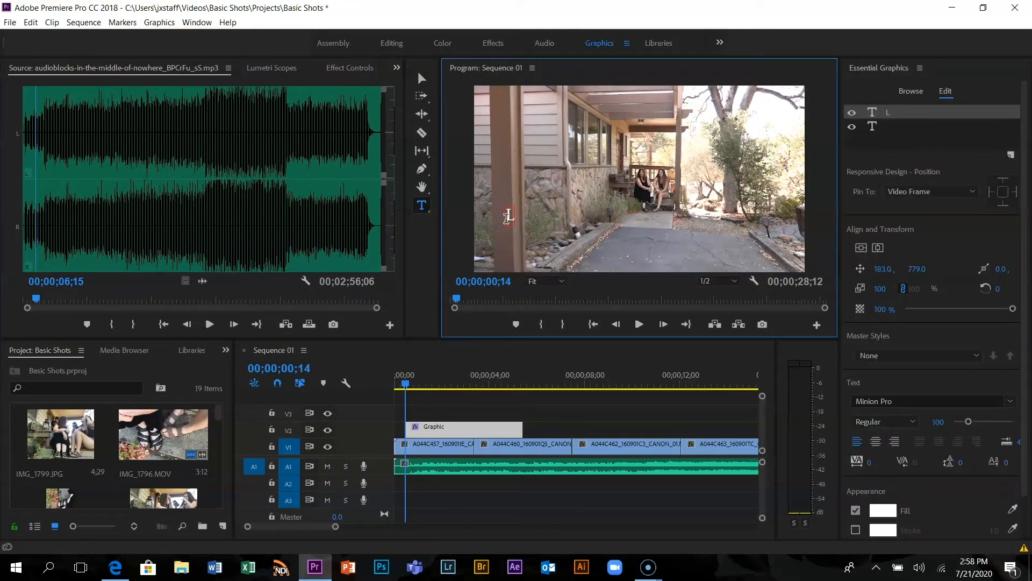
text(Long Shot)
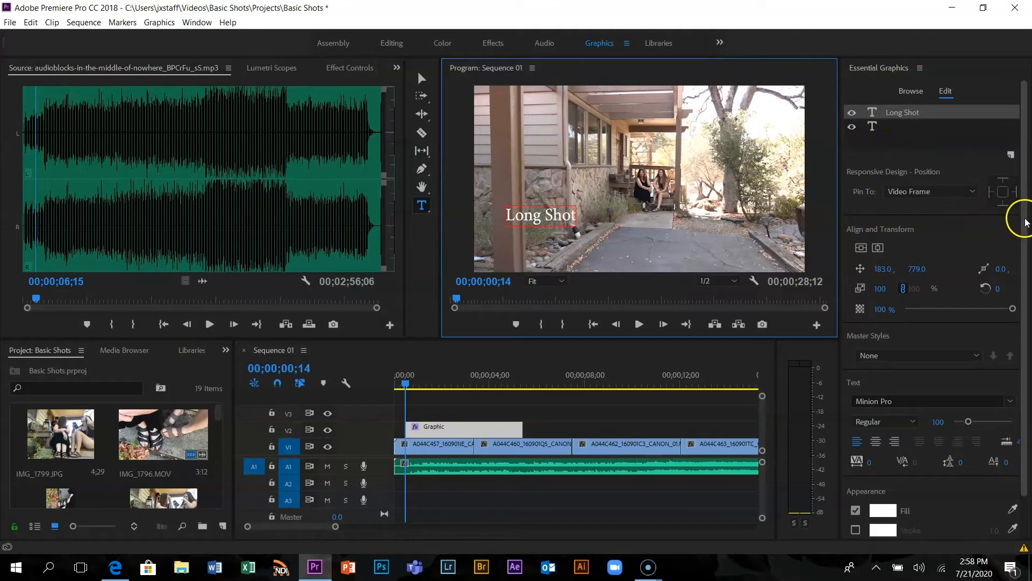
Set the Long Shot title's font to Microsoft New Tai Lue and its size to 122
click(421, 205)
click(541, 214)
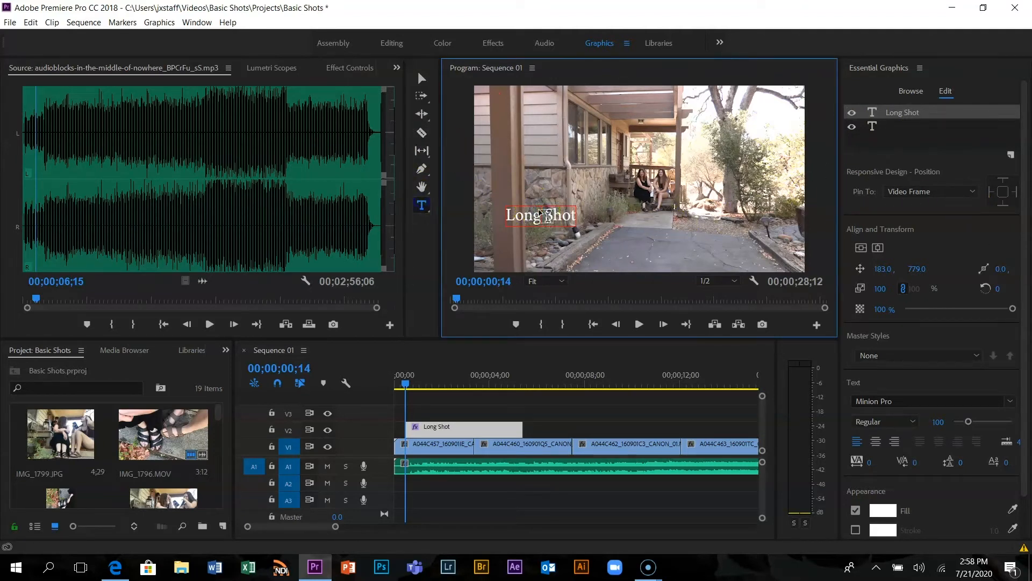
double_click(539, 209)
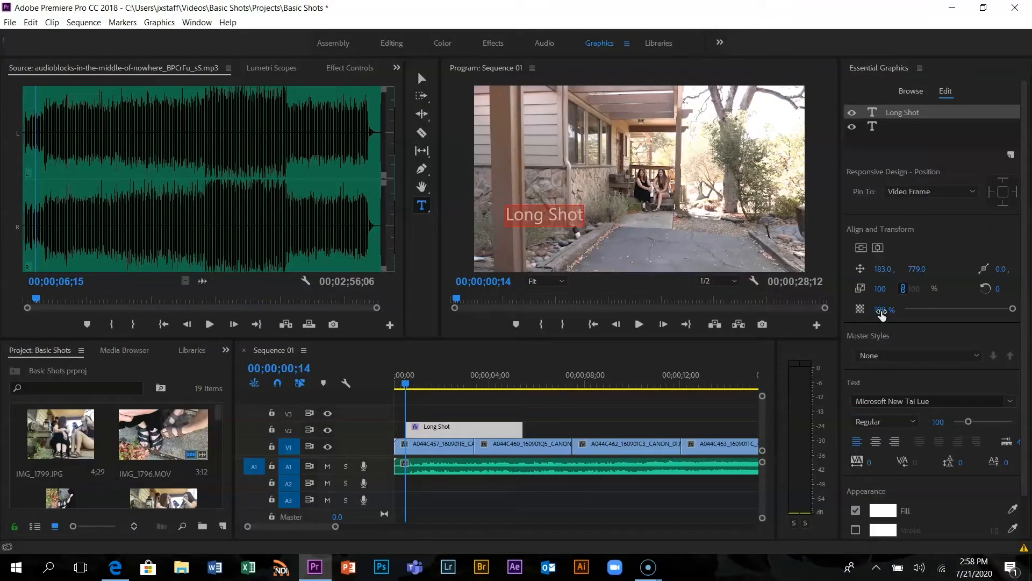
click(1013, 309)
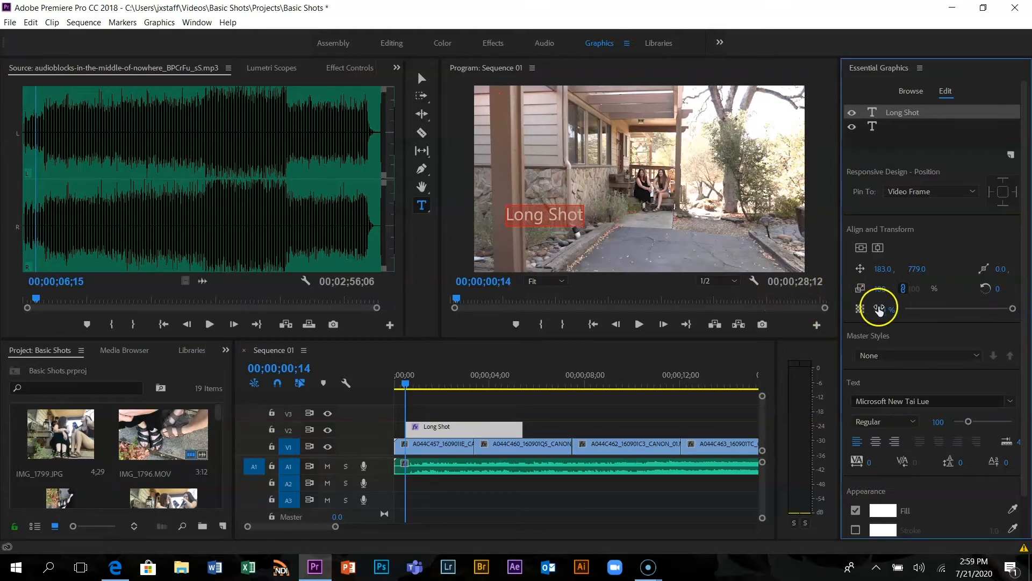
drag(880, 308, 1028, 330)
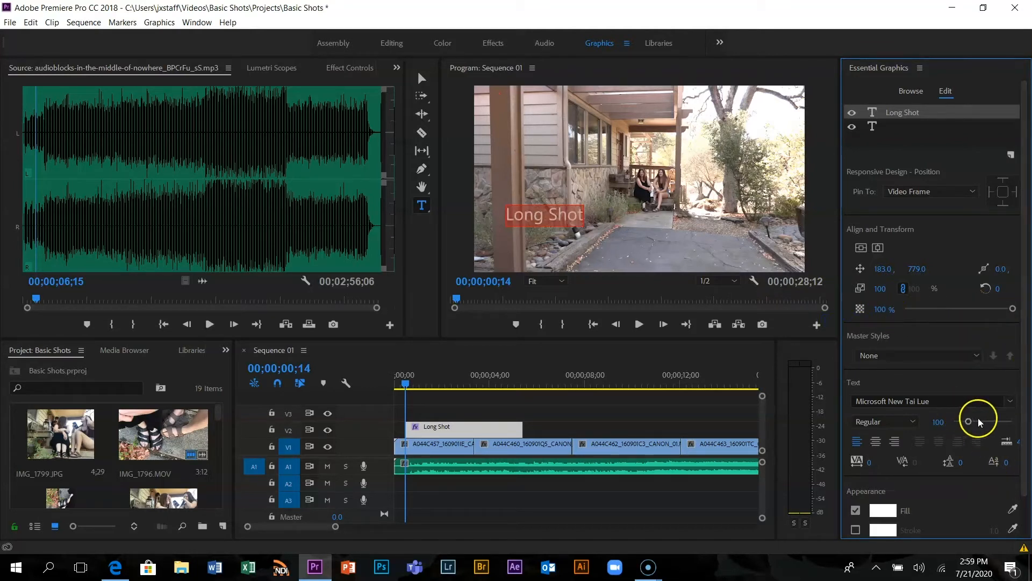
drag(969, 423, 972, 423)
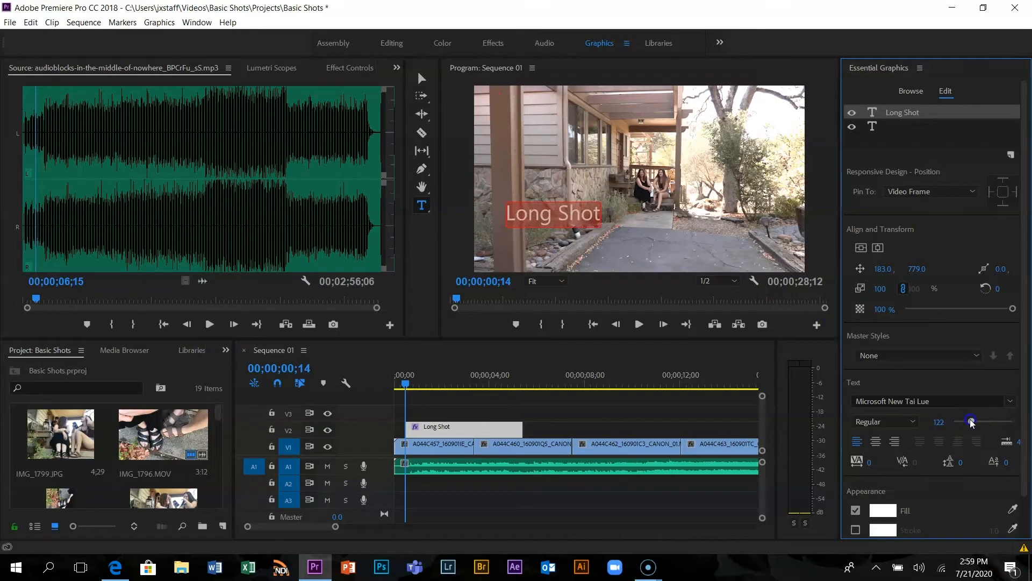
Move the Long Shot title to about 117, 857, near the lower-left corner of the frame
click(422, 79)
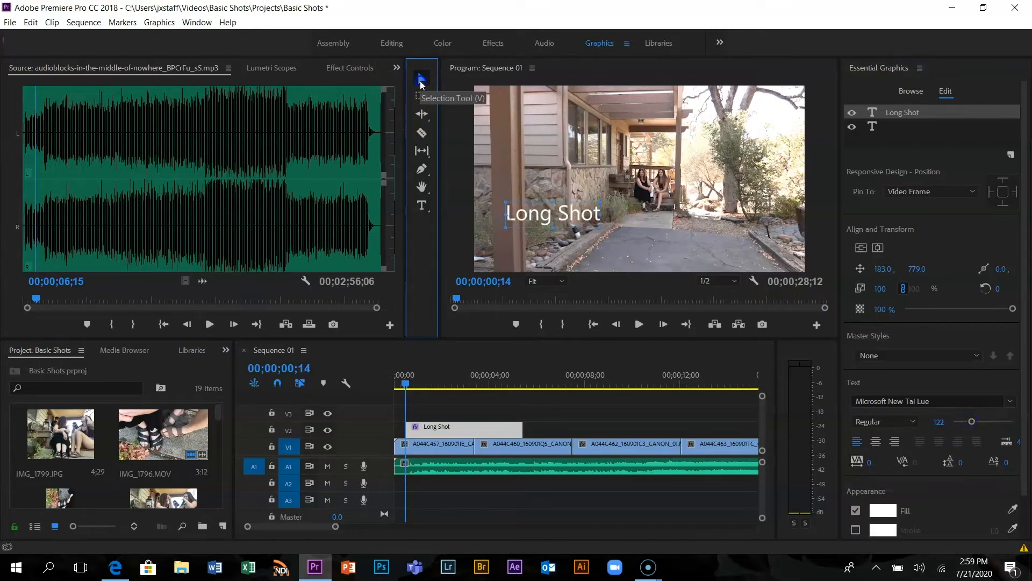
mouse_move(590, 217)
mouse_down()
mouse_move(575, 272)
mouse_move(576, 228)
mouse_up()
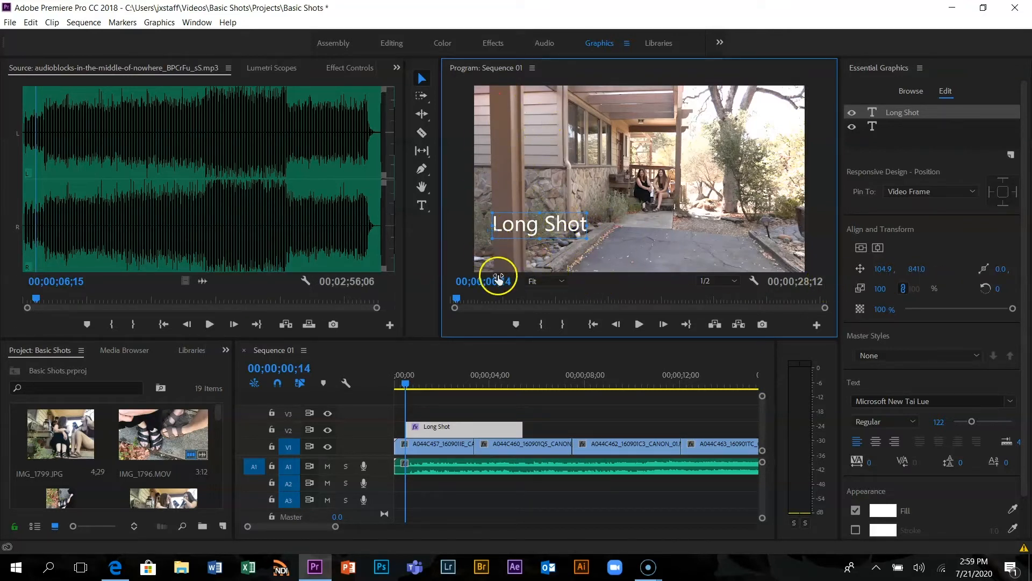
drag(553, 230, 555, 233)
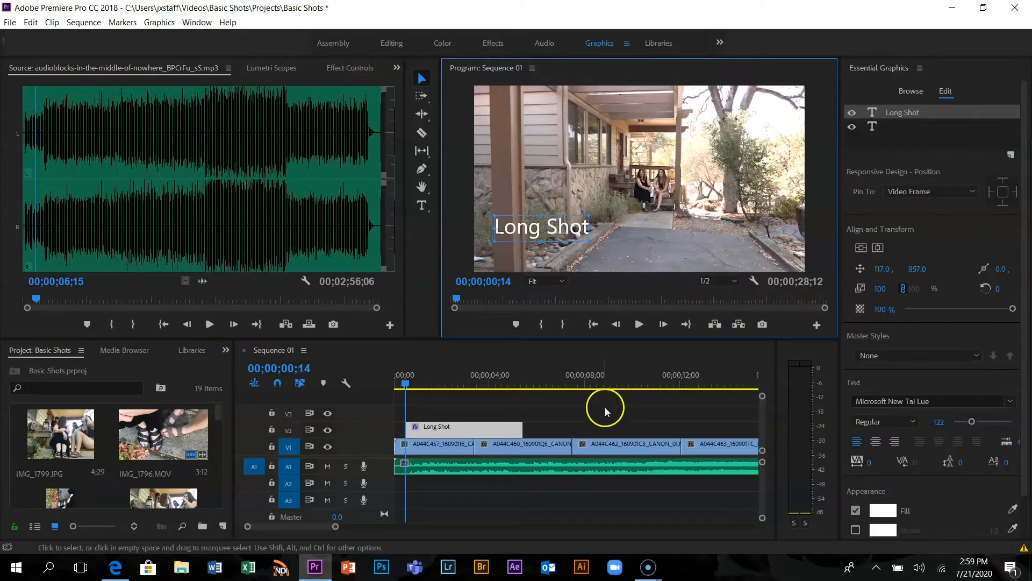
Shorten the Long Shot graphic on V2 to end before the first cut, and play the sequence to 00;00;04;00
drag(521, 428, 460, 427)
drag(408, 382, 399, 383)
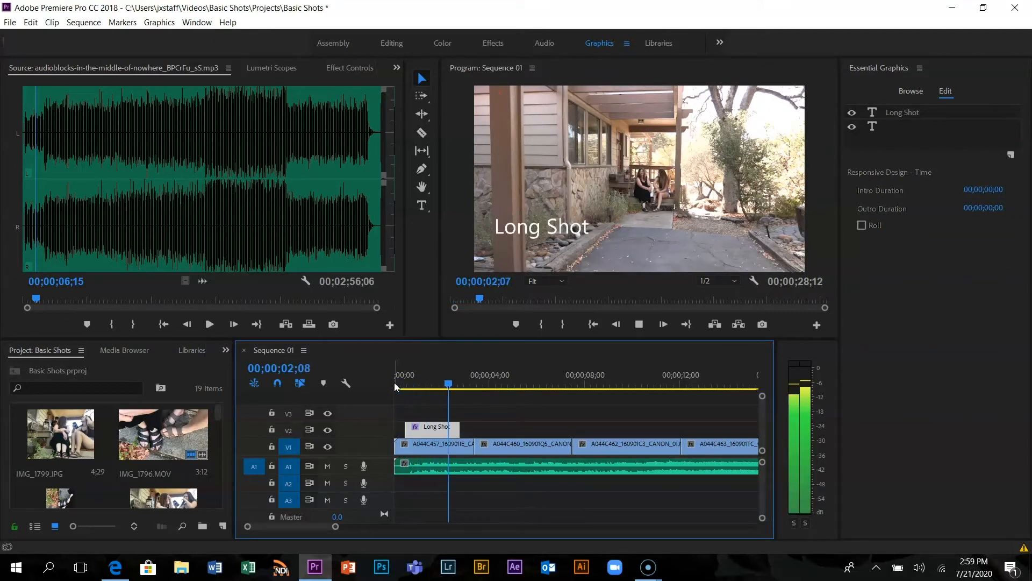
key(space)
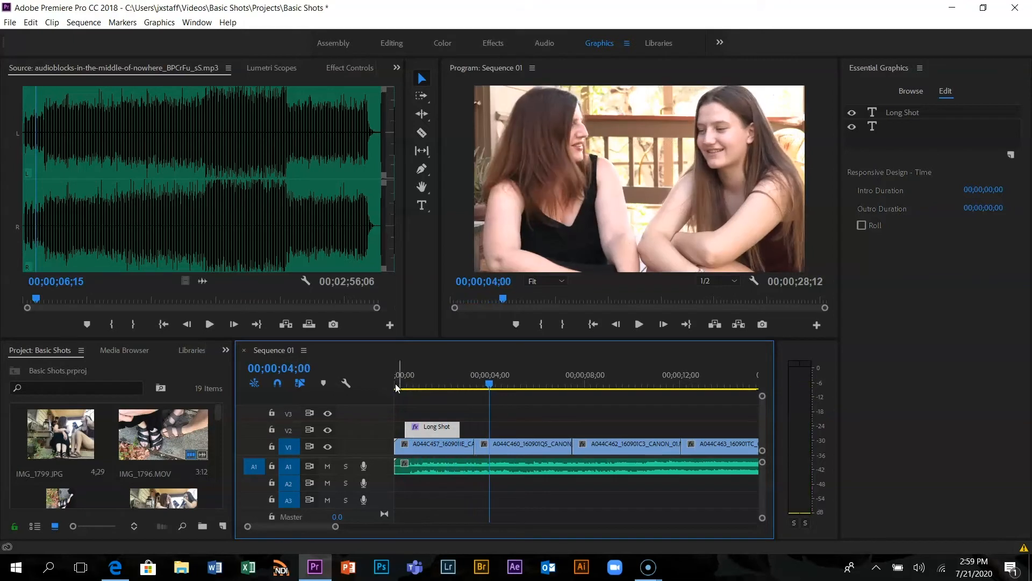
Add the title "Medium Shot" over the second clip at 00;00;04;00 and reposition it to about 89, 931
click(423, 205)
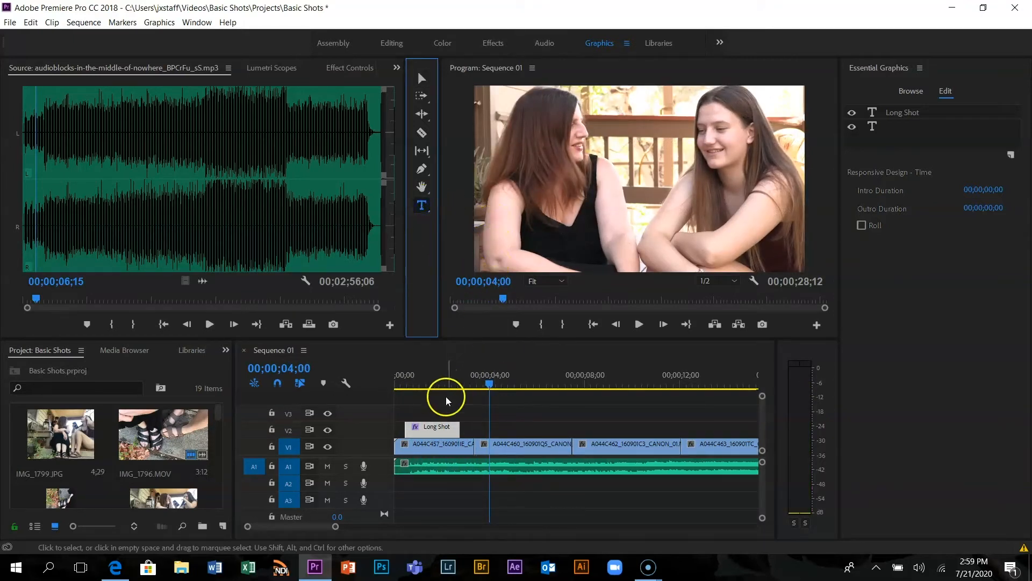
click(498, 220)
text(Medium Shot)
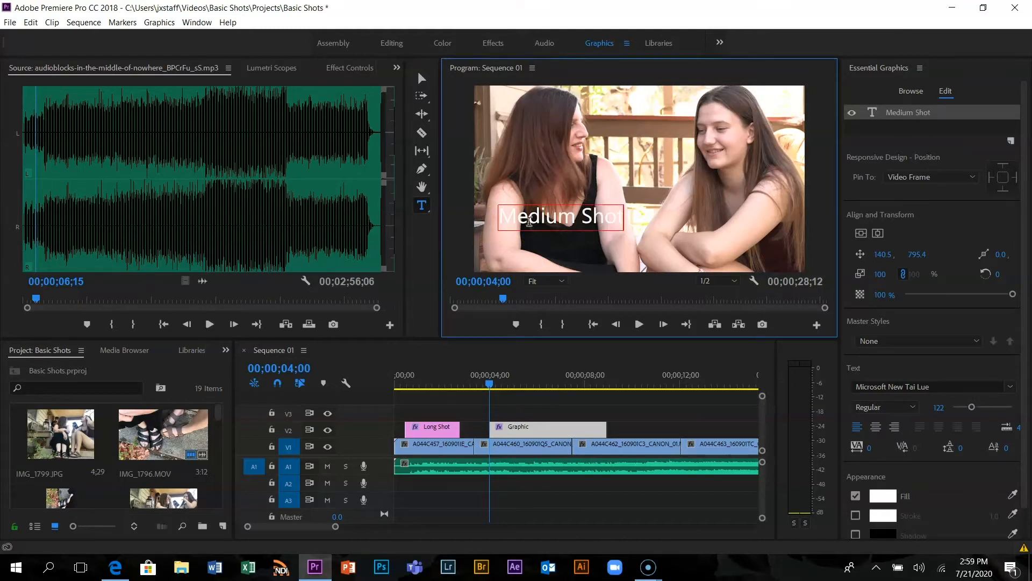
click(422, 79)
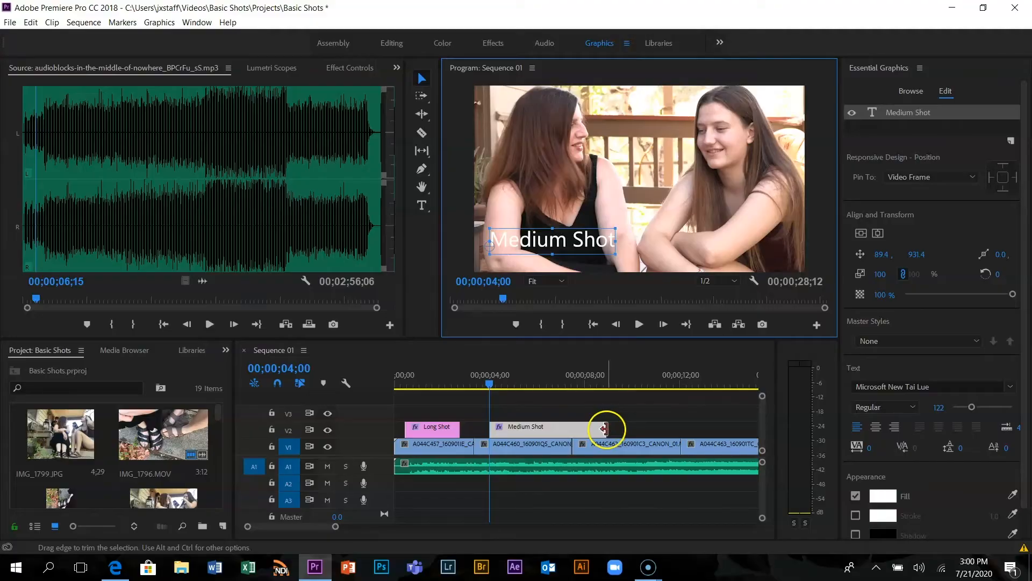
Shorten the Medium Shot graphic on V2 to end before the second clip does, and play on to the next cut
drag(604, 428, 541, 428)
key(space)
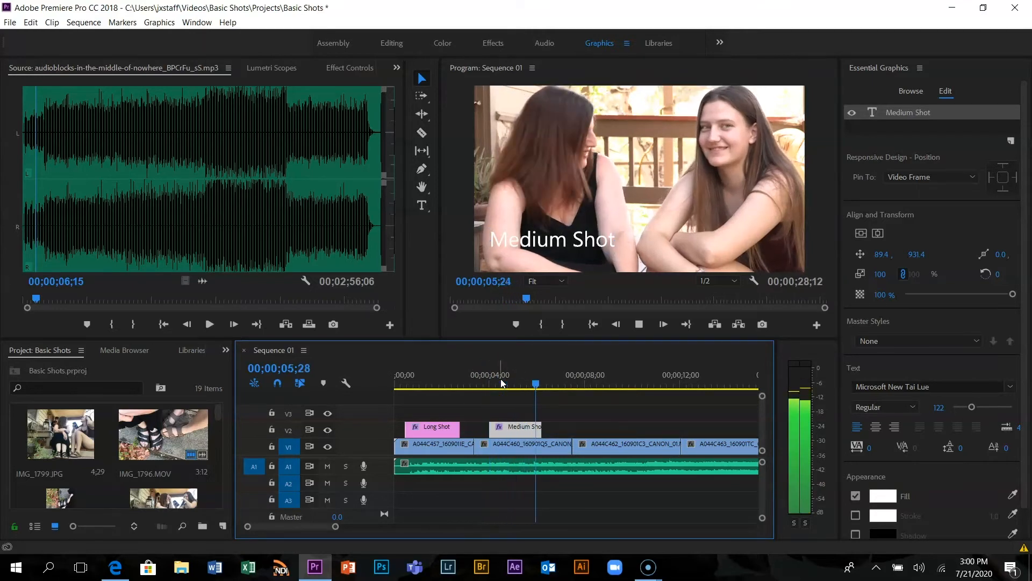
click(567, 385)
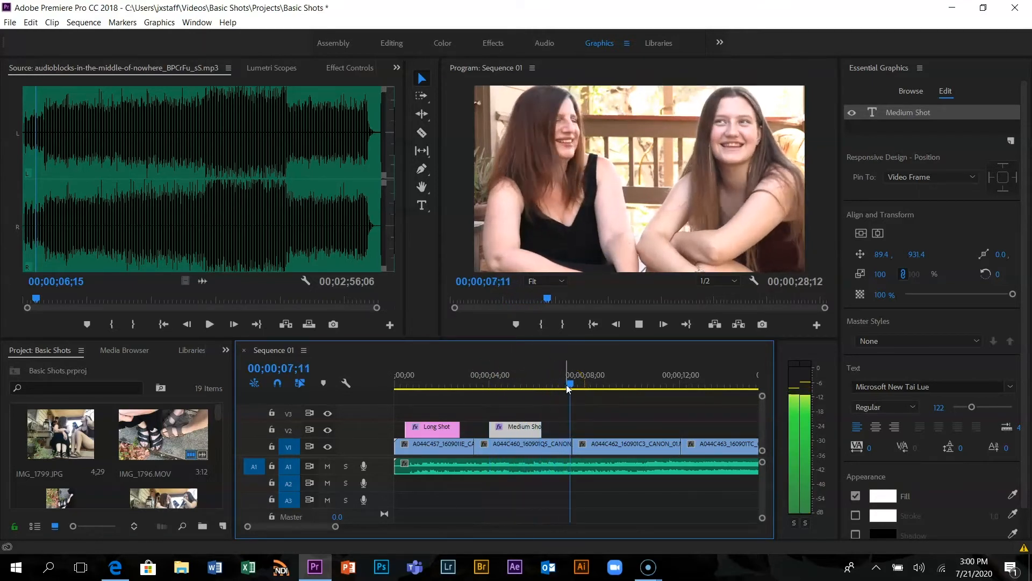
Add a "Close Up" title at 00;00;08;02, reposition it to about 113, 905, and shorten its graphic to end before the third clip does
key(space)
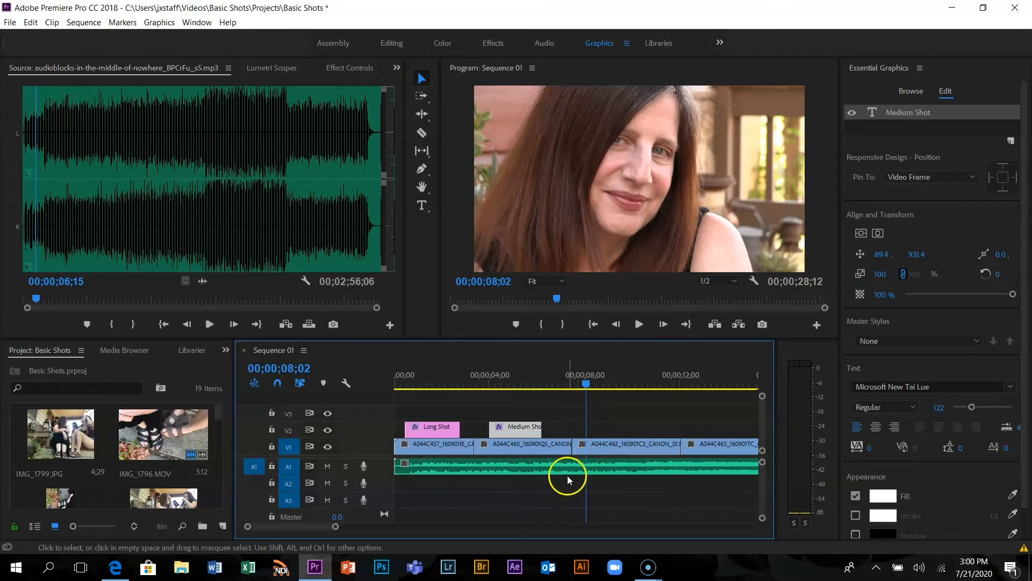
click(420, 208)
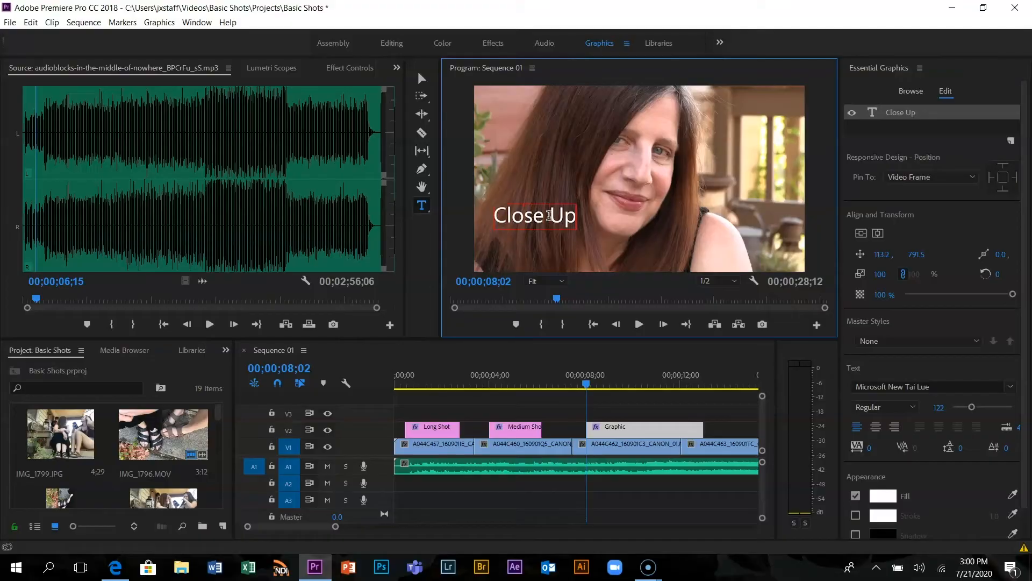
click(421, 79)
drag(542, 220, 547, 240)
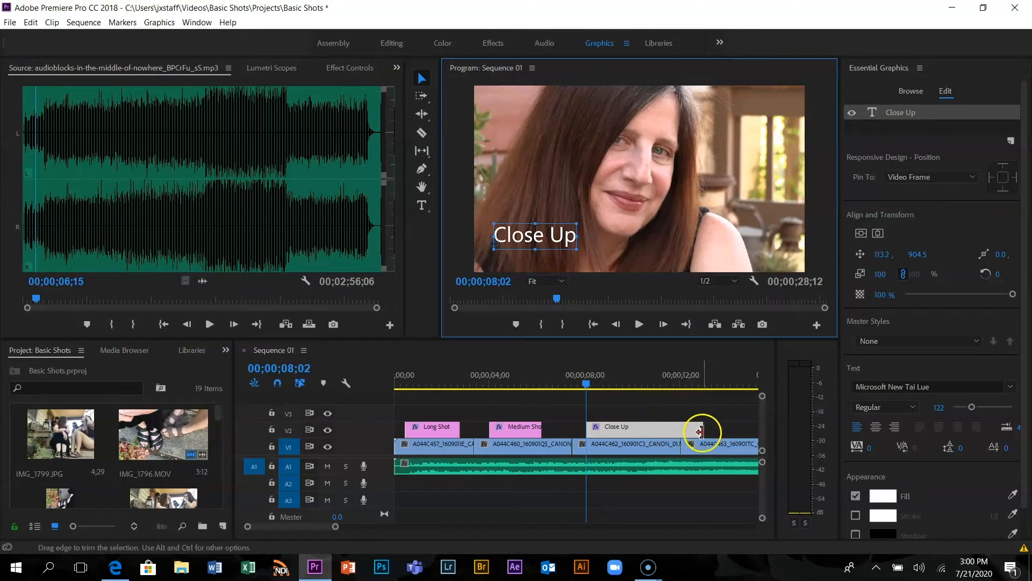
drag(700, 431, 635, 434)
Save the project and play the sequence from the start through the Close Up title
drag(590, 386, 370, 391)
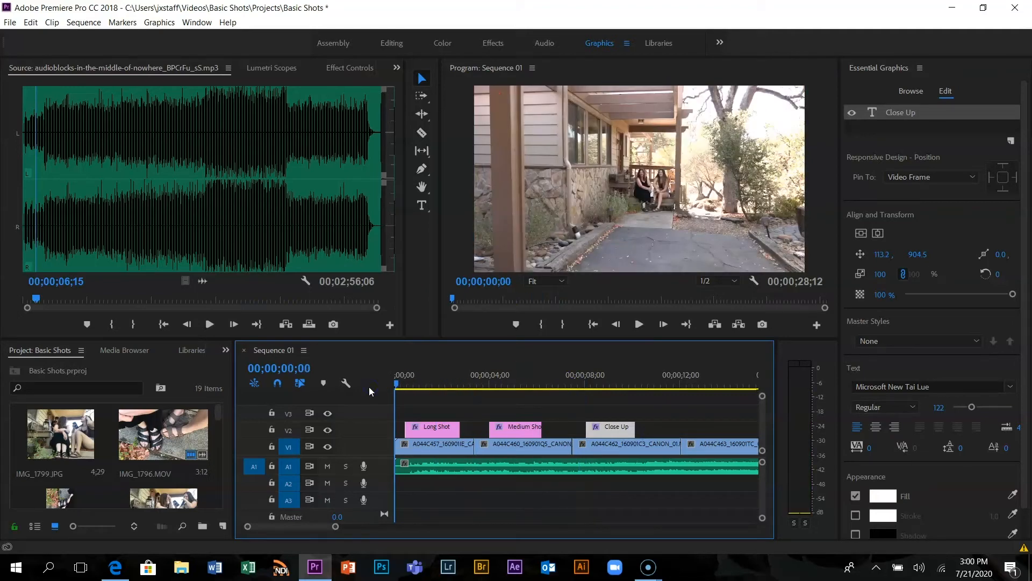
key(ctrl+s)
key(space)
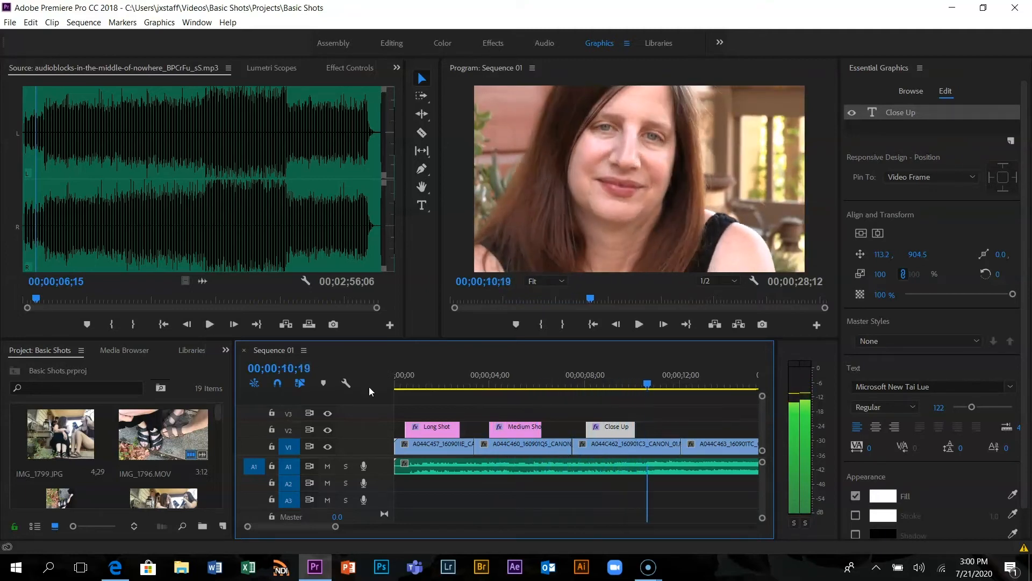
click(371, 390)
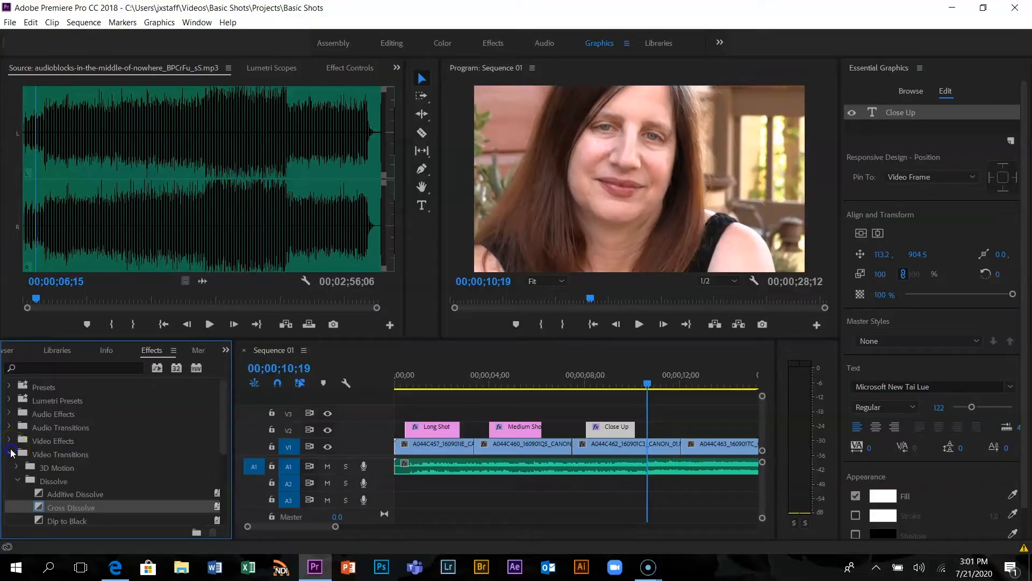
Apply the Cross Dissolve transition to the start and end of the Long Shot graphic on V2
drag(39, 508, 413, 431)
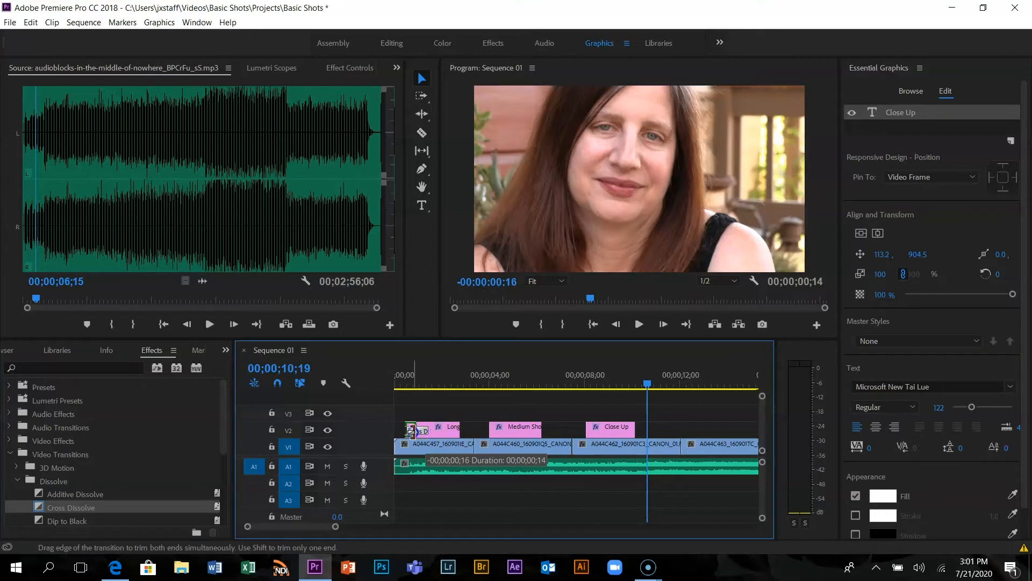
click(373, 485)
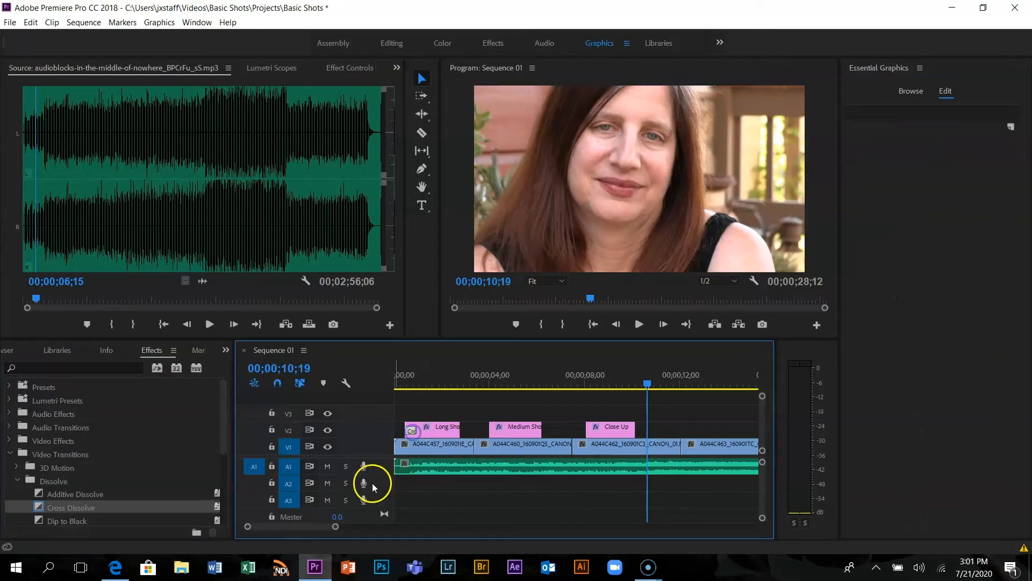
click(39, 507)
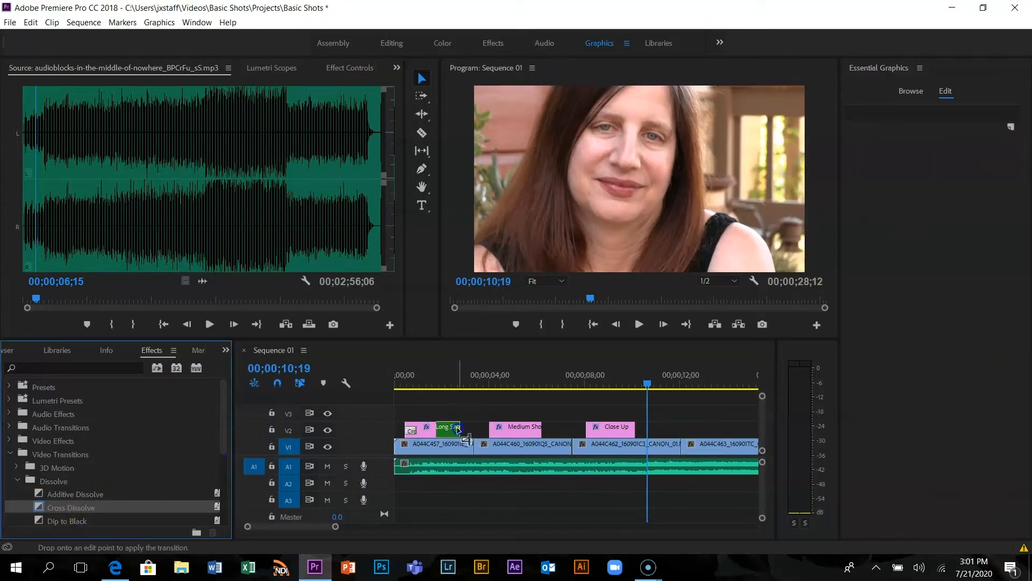
mouse_move(458, 428)
mouse_down()
mouse_move(441, 430)
mouse_move(453, 430)
mouse_up()
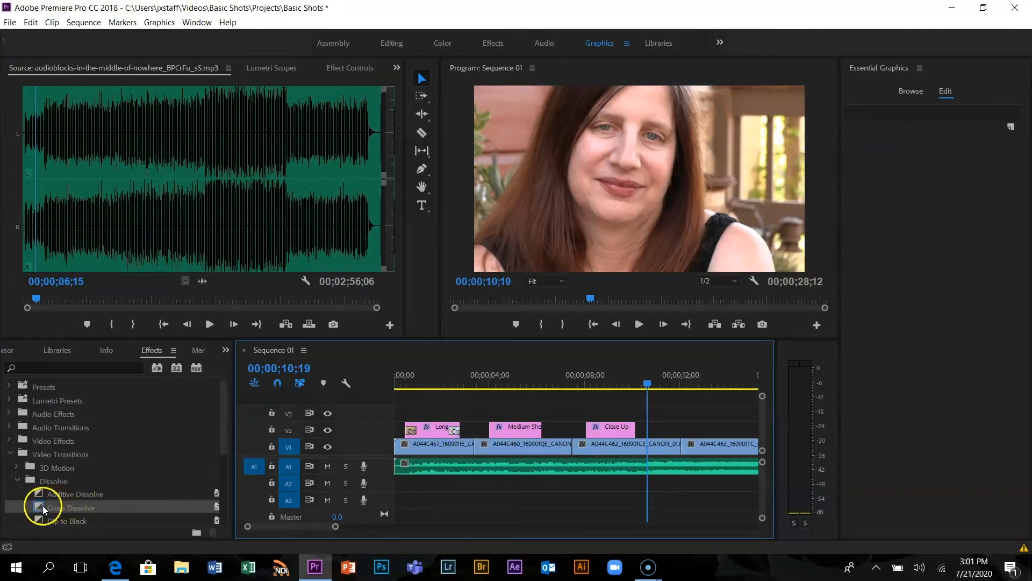
Apply Cross Dissolve to both ends of the Medium Shot graphic on V2 and shorten the dissolve at its end
drag(43, 506, 499, 430)
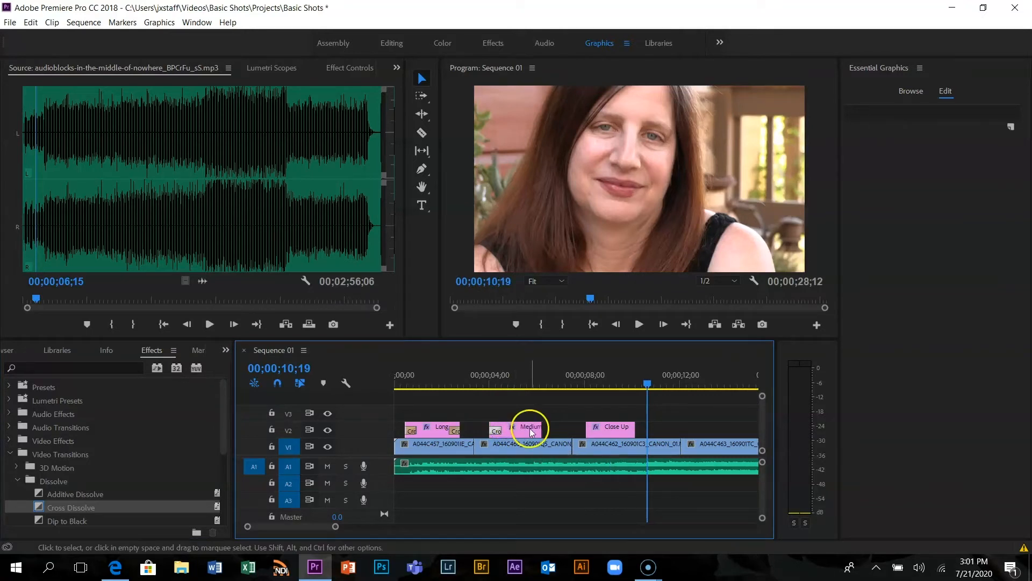
click(531, 430)
drag(36, 506, 472, 429)
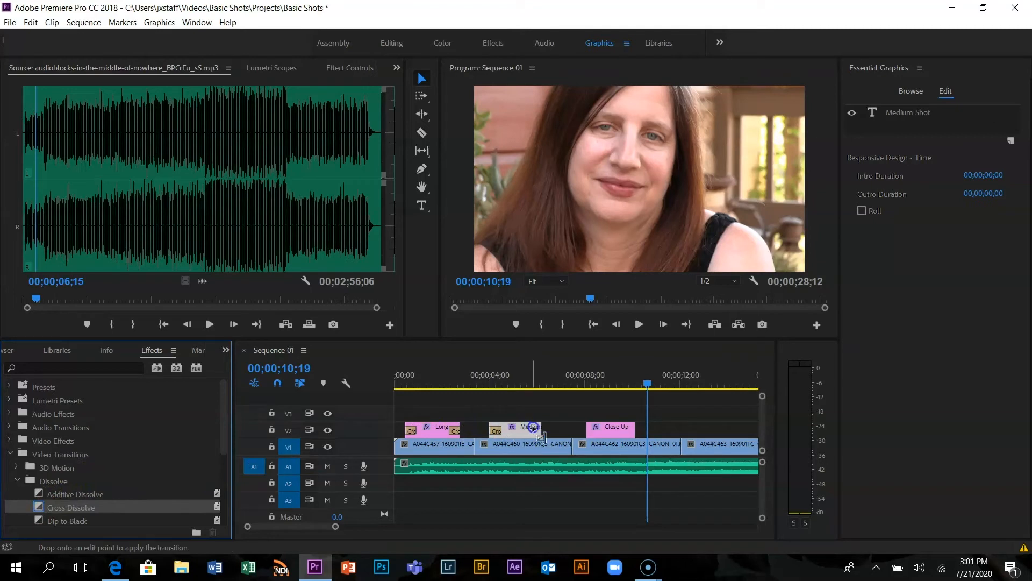
drag(538, 428, 538, 429)
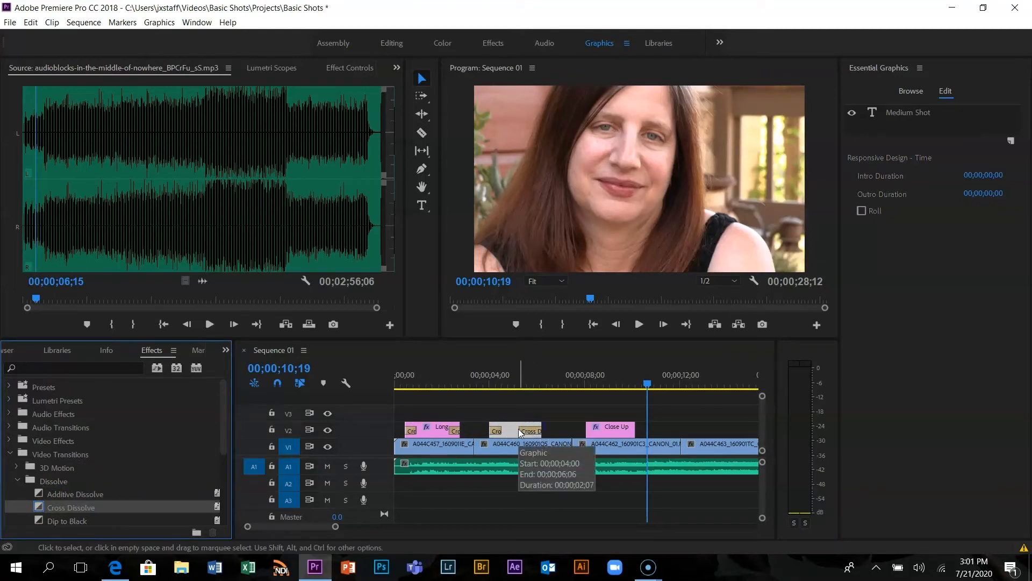
click(515, 427)
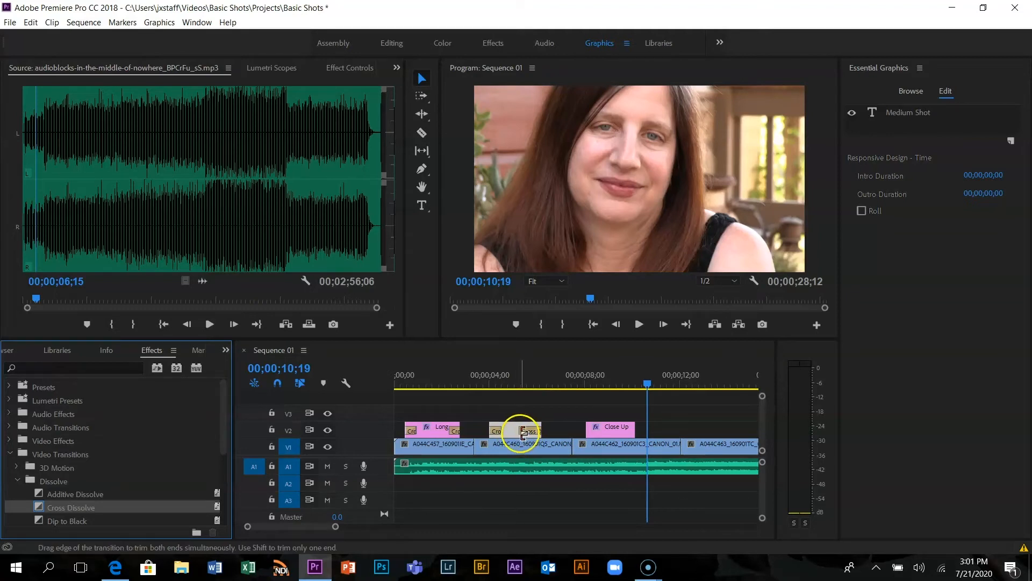
click(523, 431)
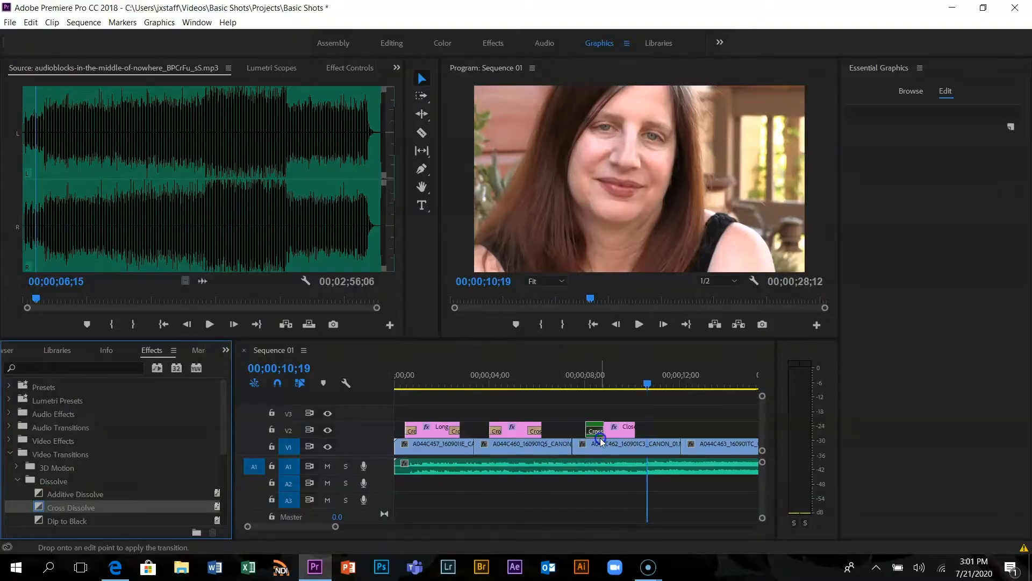
Apply Cross Dissolve to both ends of the Close Up graphic on V2 and shorten the dissolve at its end
drag(632, 430, 614, 437)
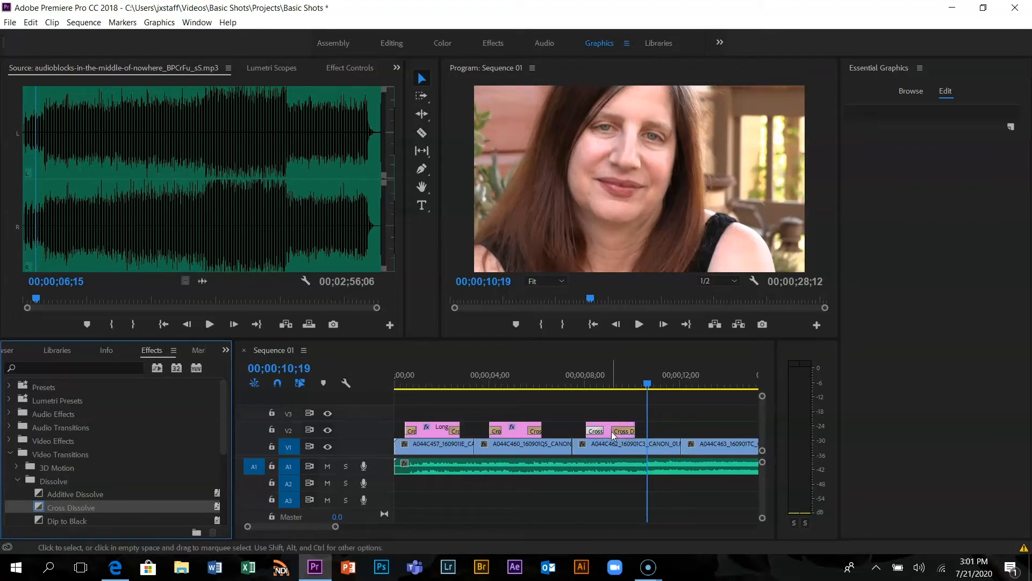
click(611, 437)
click(611, 430)
click(615, 432)
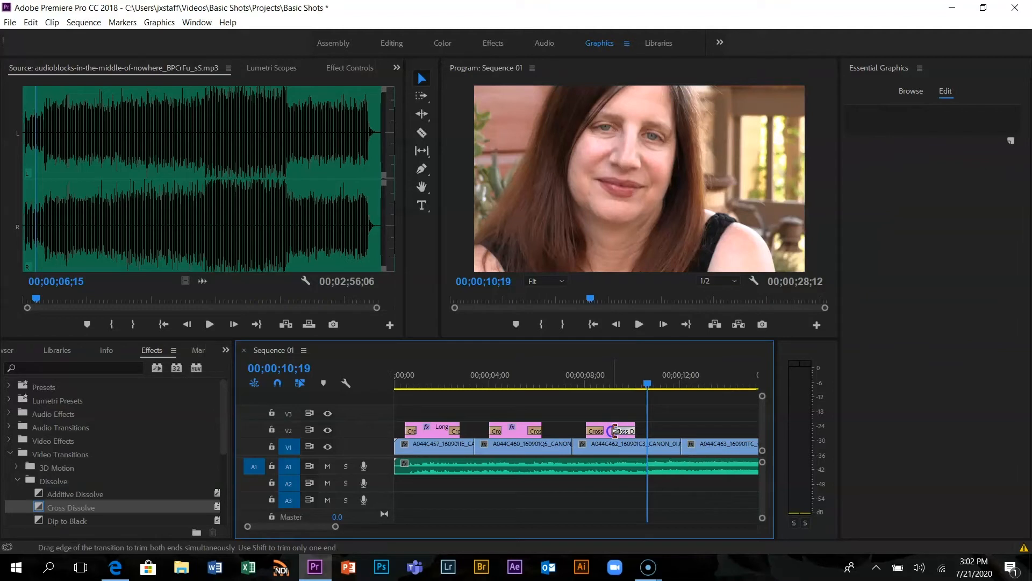
drag(614, 430, 620, 431)
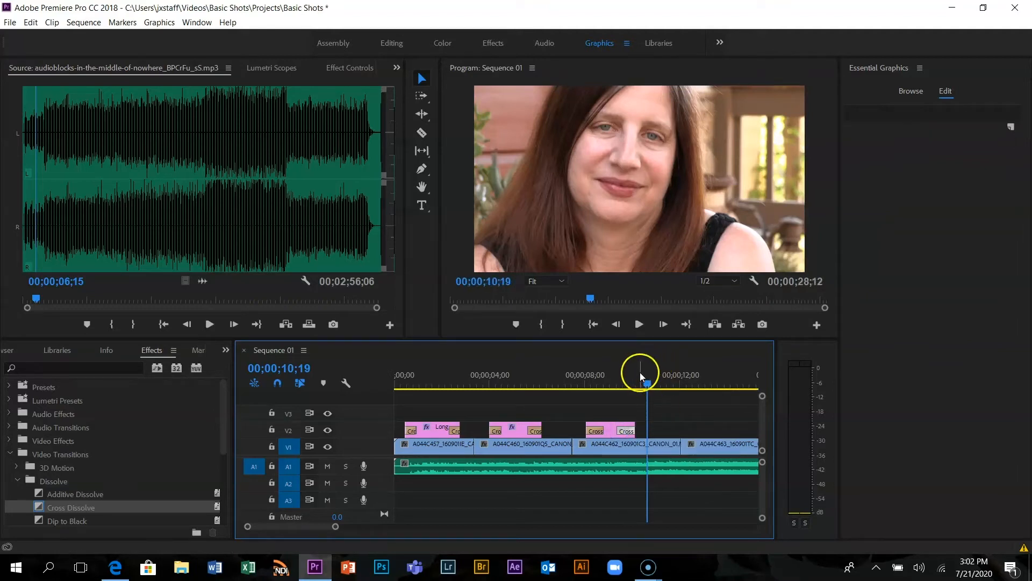
Save the project, play the sequence from the start to review the title dissolves, and return the playhead to 00;00;00;00
key(Home)
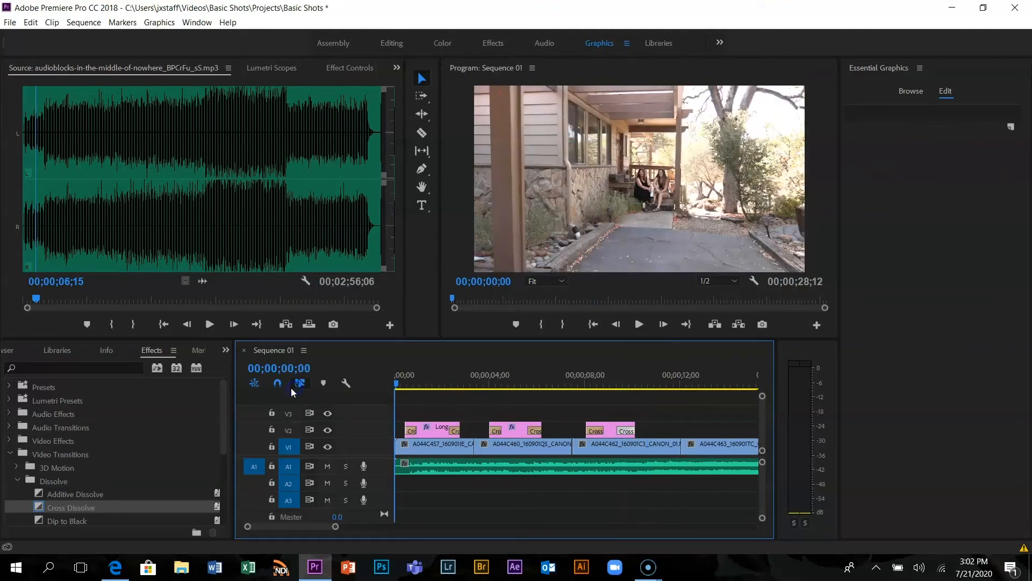
key(ctrl+s)
key(space)
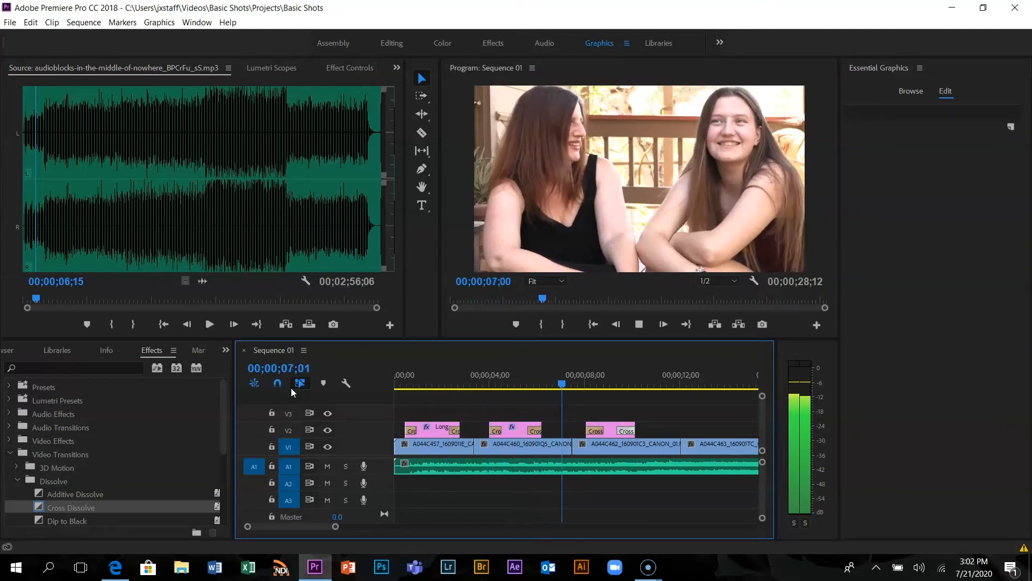
key(space)
key(ctrl+s)
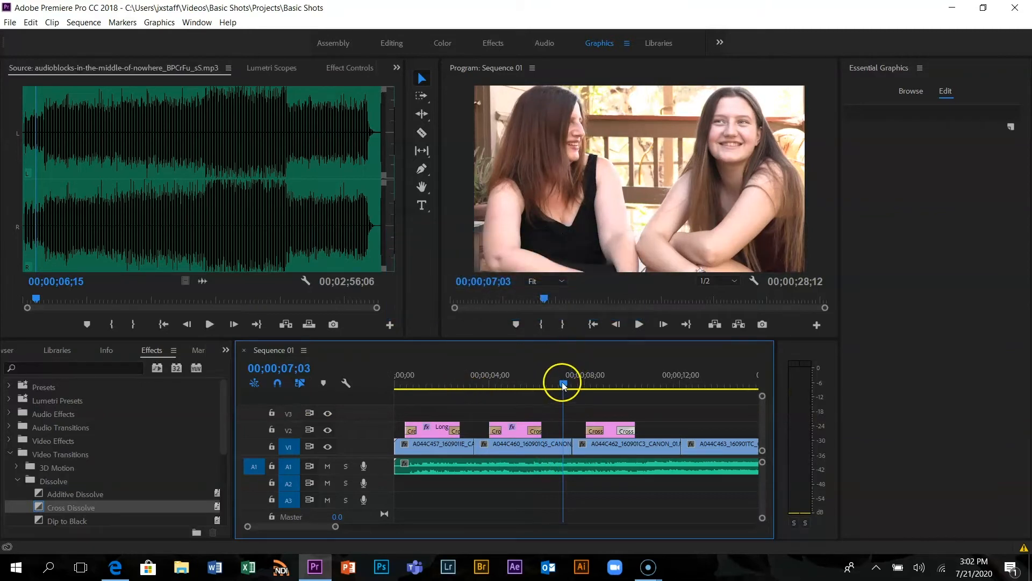
drag(564, 384, 399, 385)
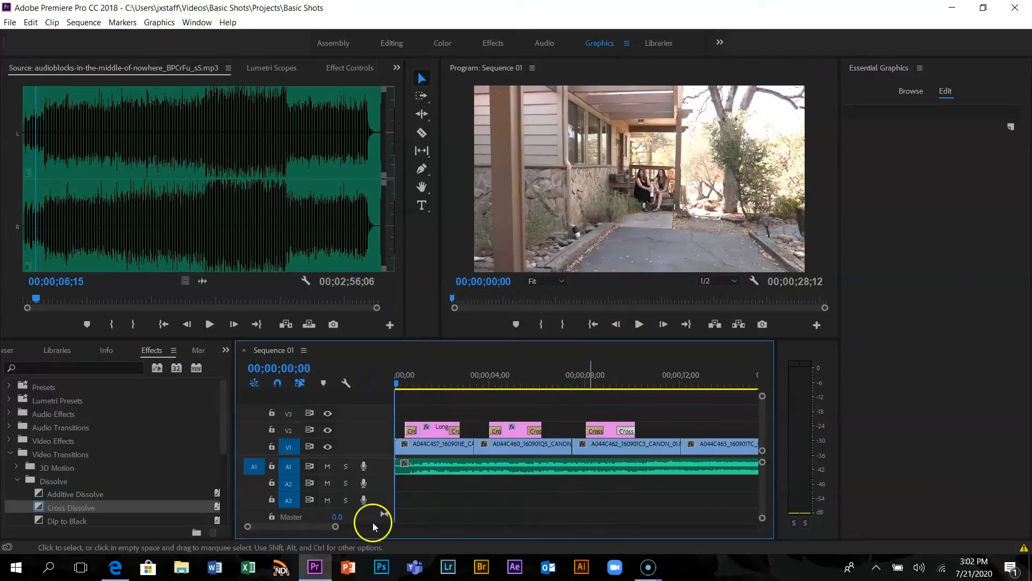
Select all clips on every track and shift them later by 00;00;02;19, leaving a gap at the sequence's beginning
drag(334, 529, 405, 526)
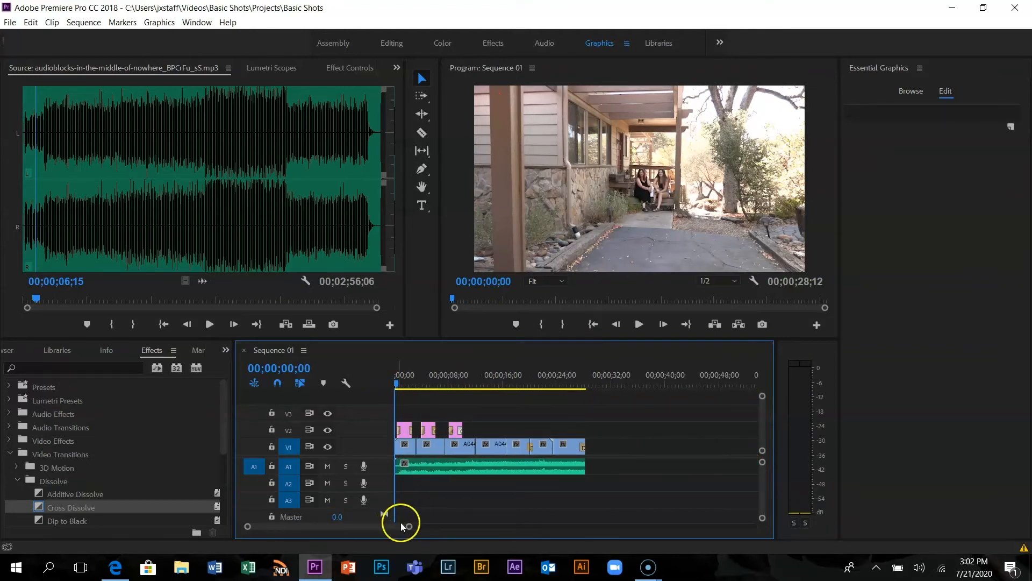
drag(410, 529, 323, 526)
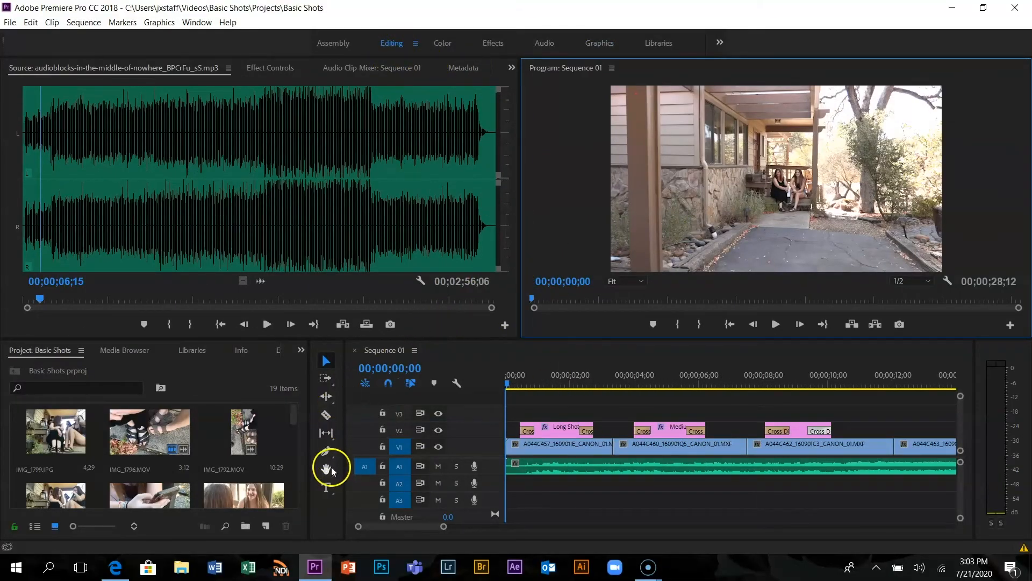
click(327, 378)
click(514, 445)
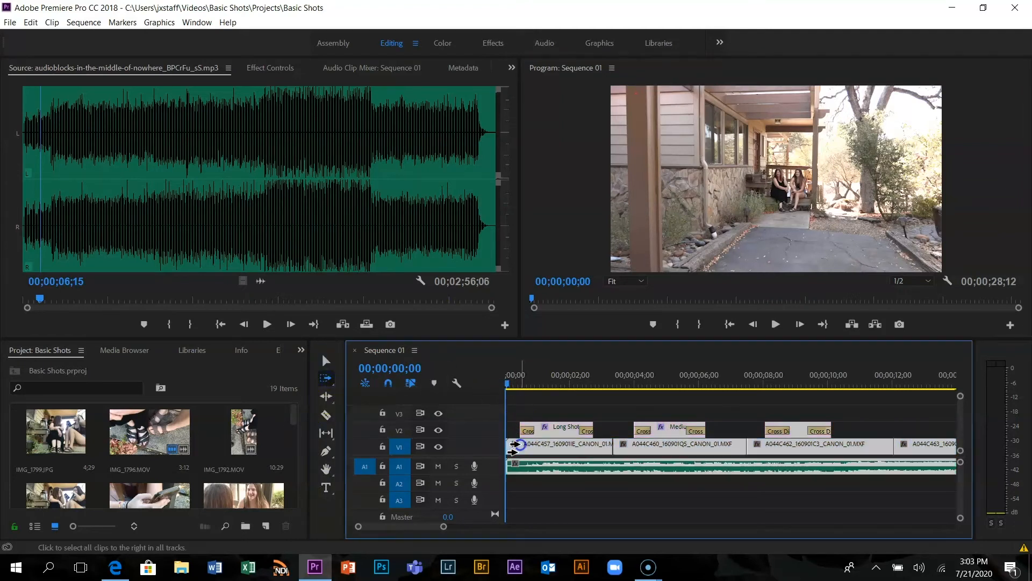
click(325, 359)
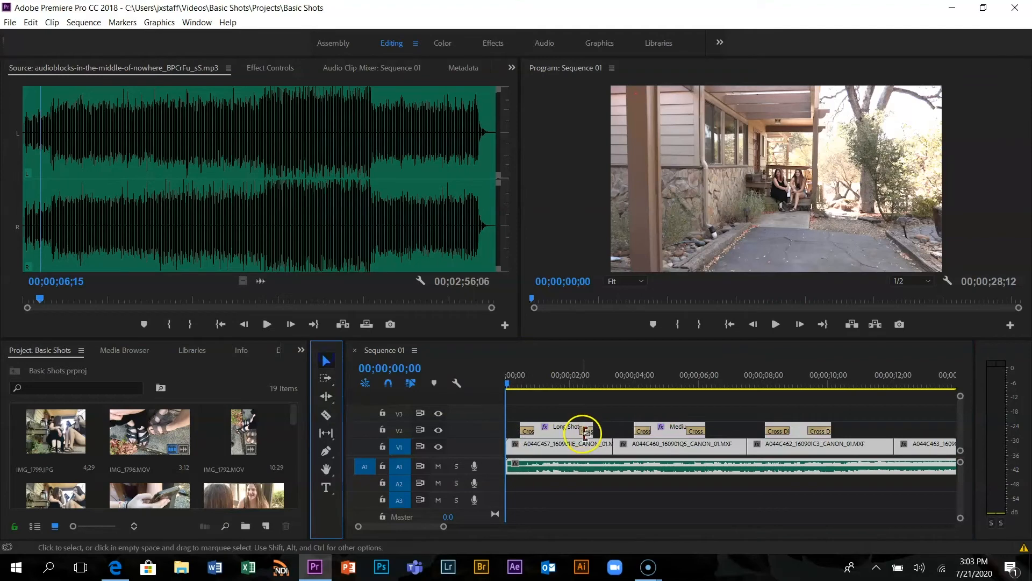
click(535, 446)
drag(536, 447, 621, 446)
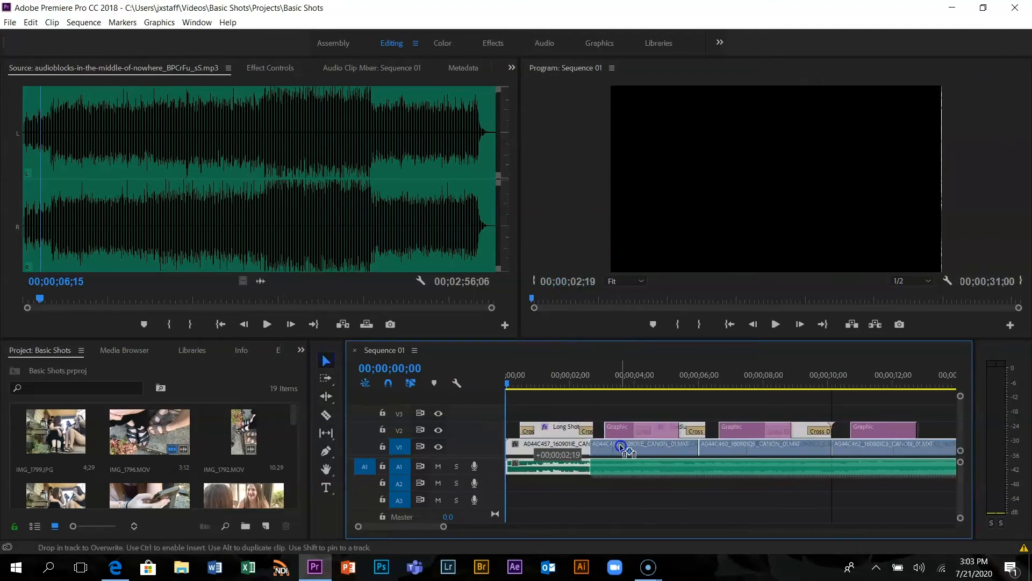
click(617, 483)
click(566, 466)
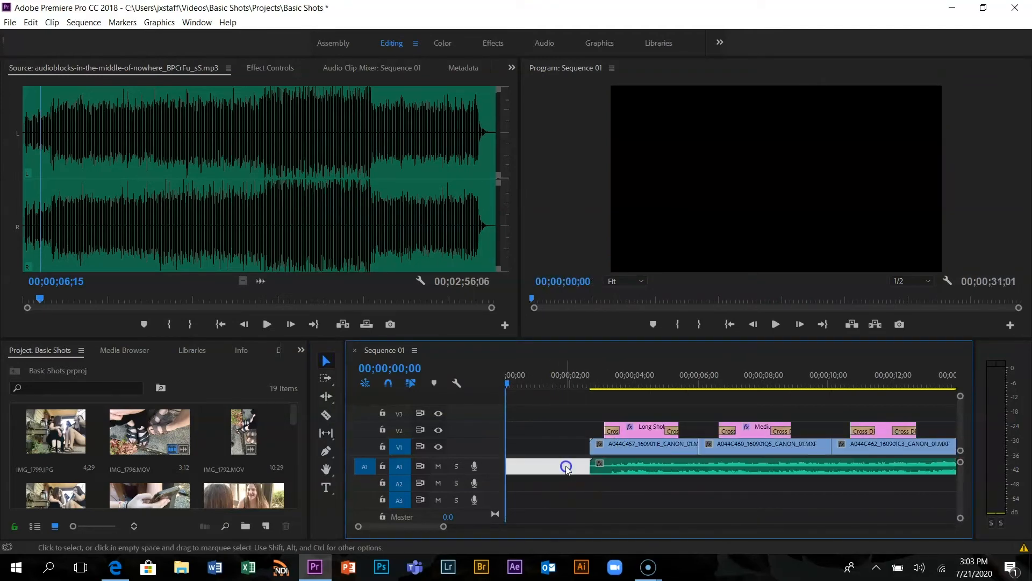
Add an opening title at 00;00;00;00 with the creator's name in possessive form on one line and "Basic Shots" below it
click(325, 489)
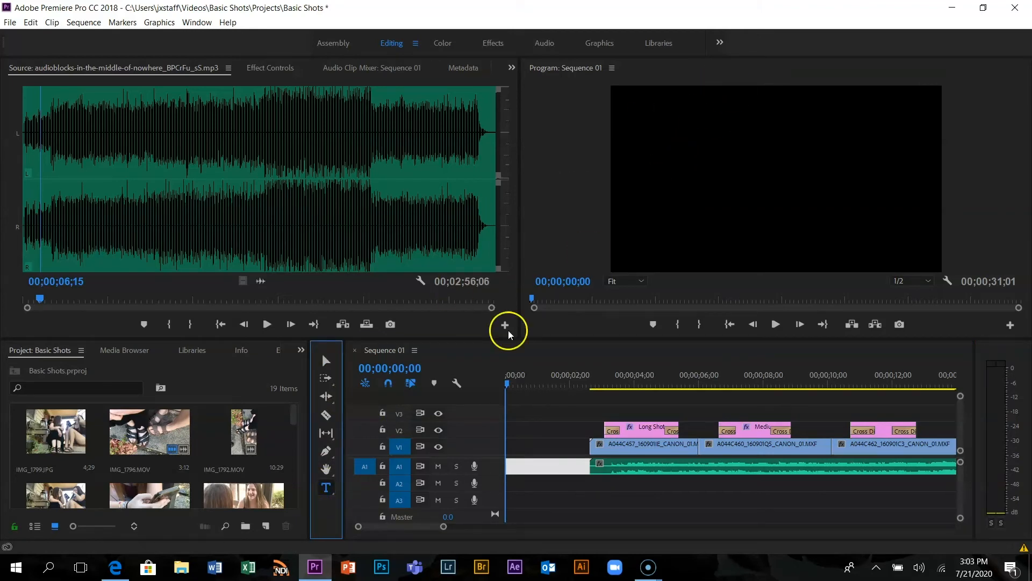
click(329, 363)
click(327, 492)
click(671, 141)
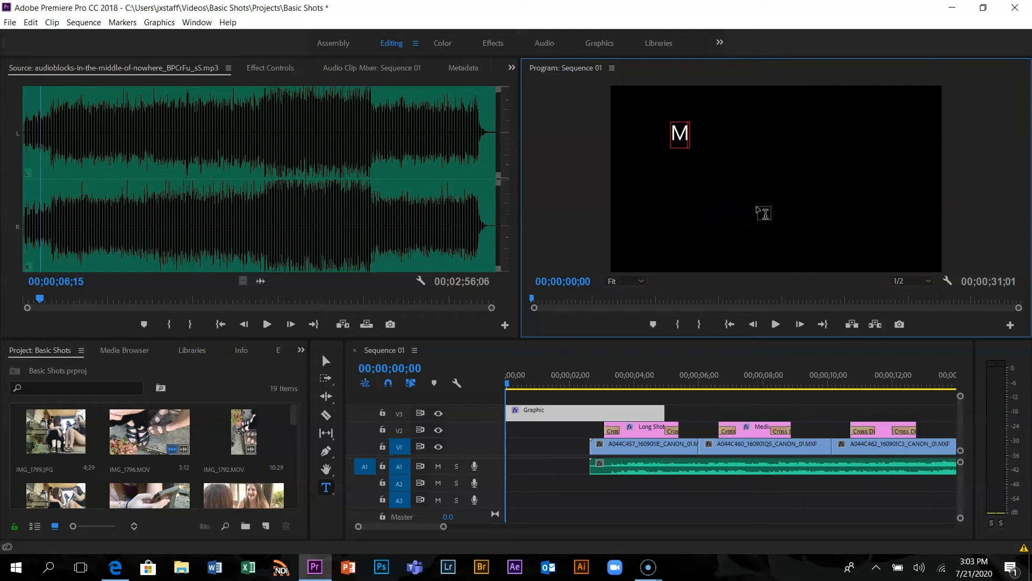
text(Mr. Stafford)
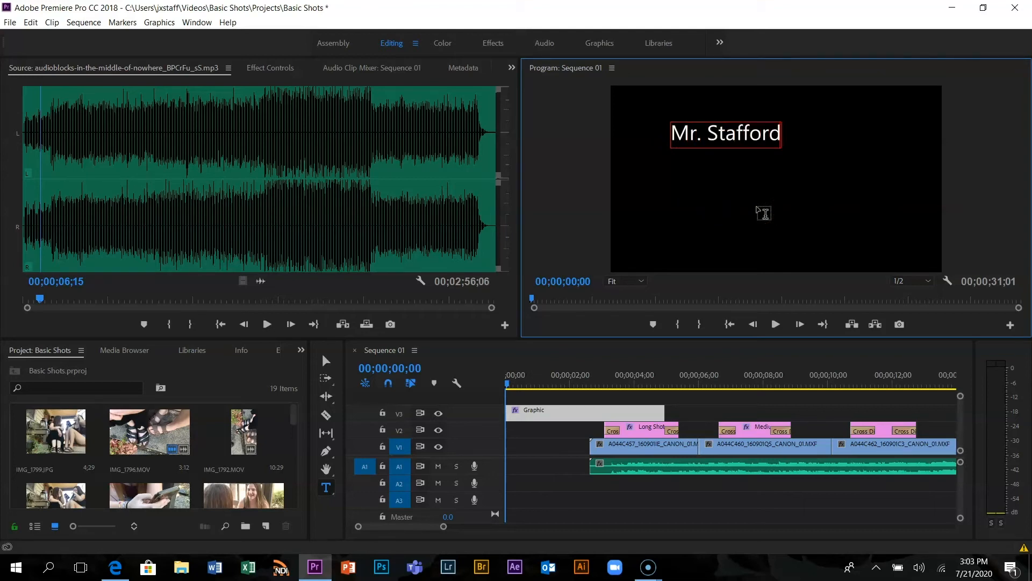
text('s)
key(Return)
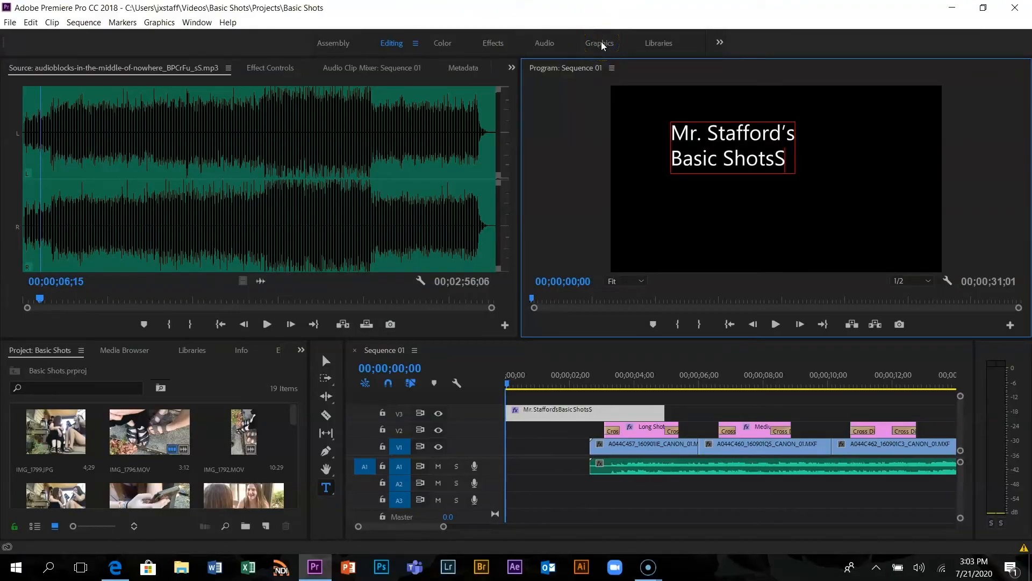
Switch to the Graphics workspace and remove the stray "S" after "Basic Shots" in the opening title
click(601, 43)
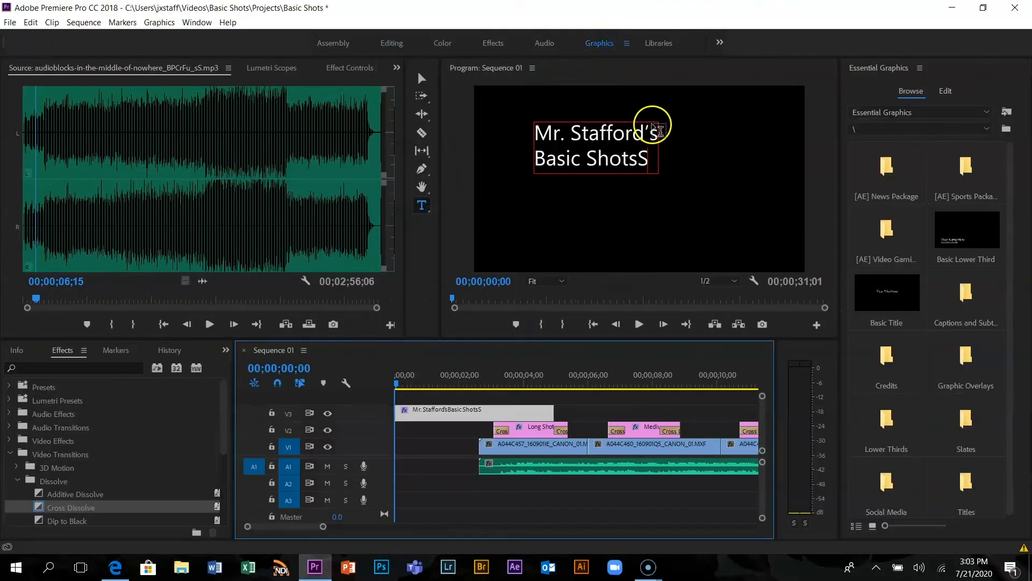
key(Delete)
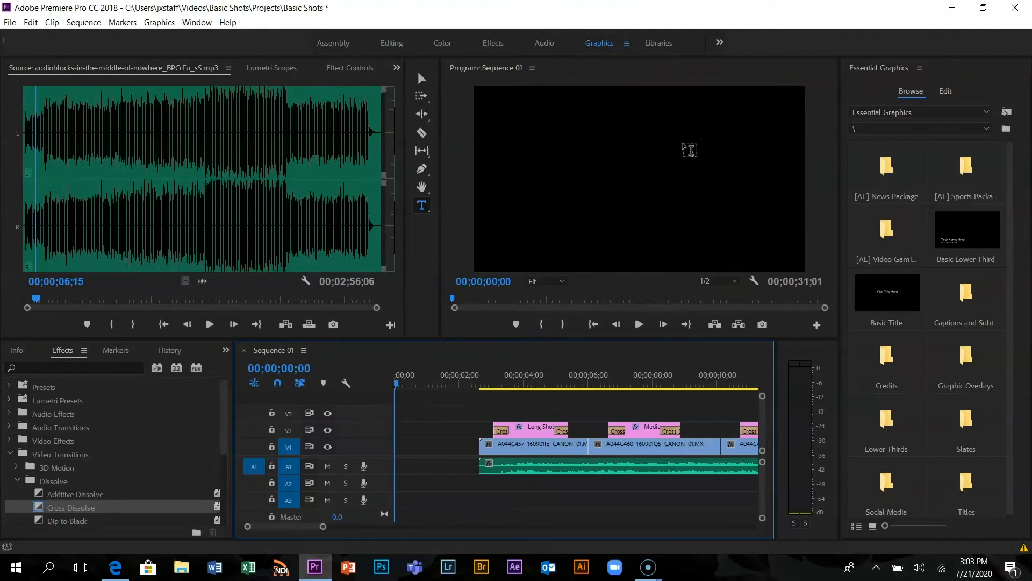
key(ctrl+z)
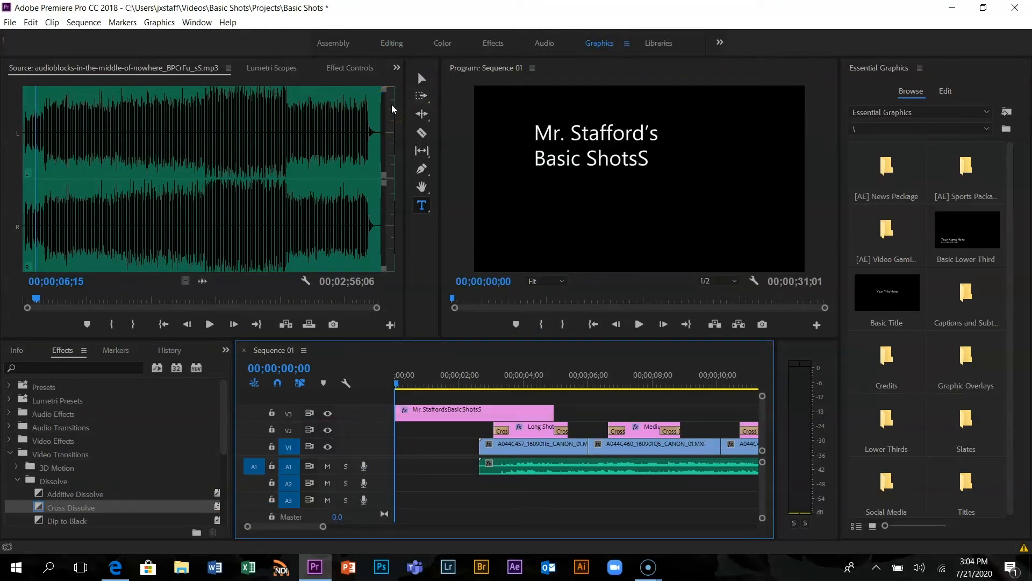
click(651, 164)
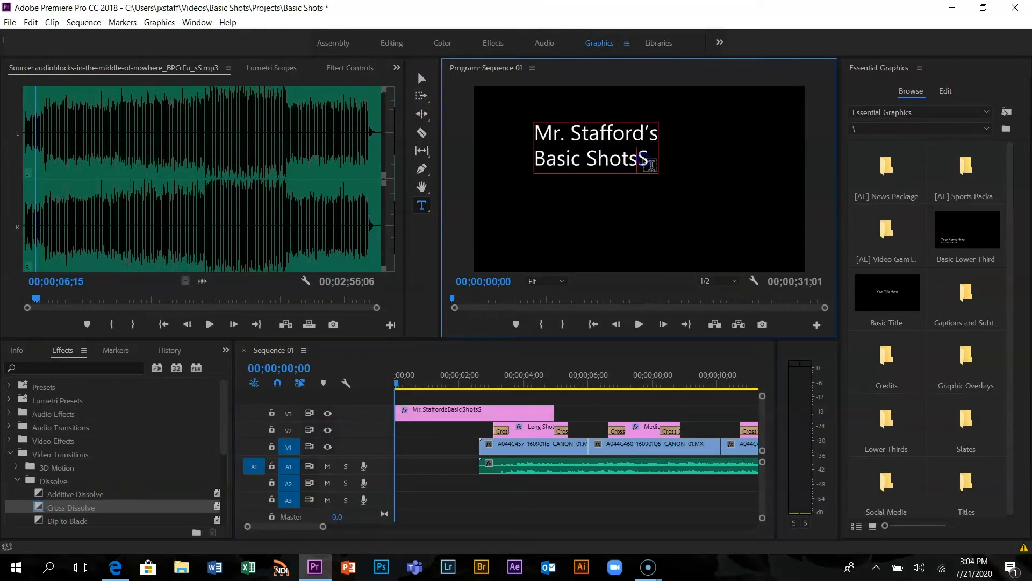
key(BackSpace)
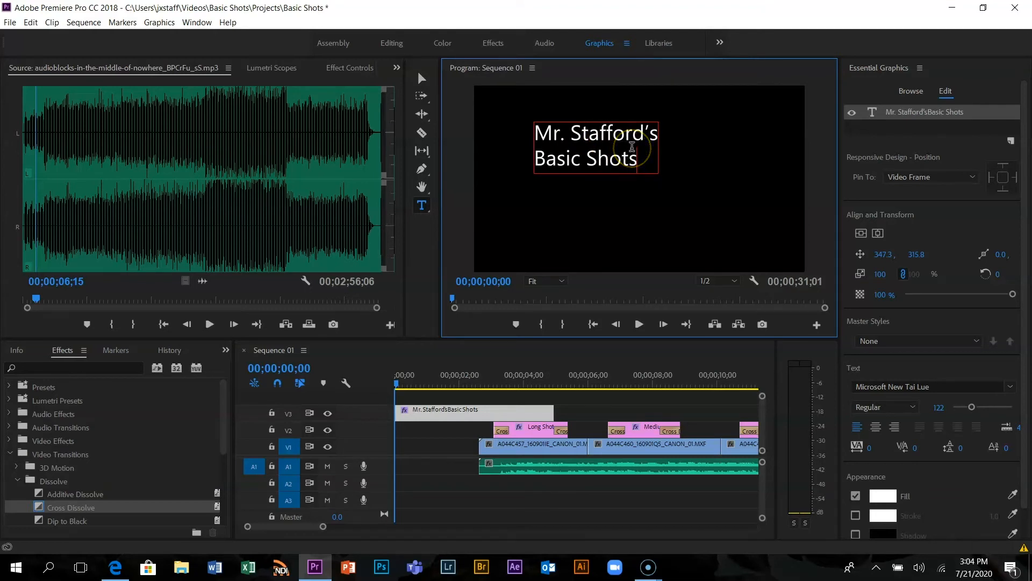
Center-align both lines of the opening title, center it horizontally and vertically in the frame, and save the project
key(ctrl+a)
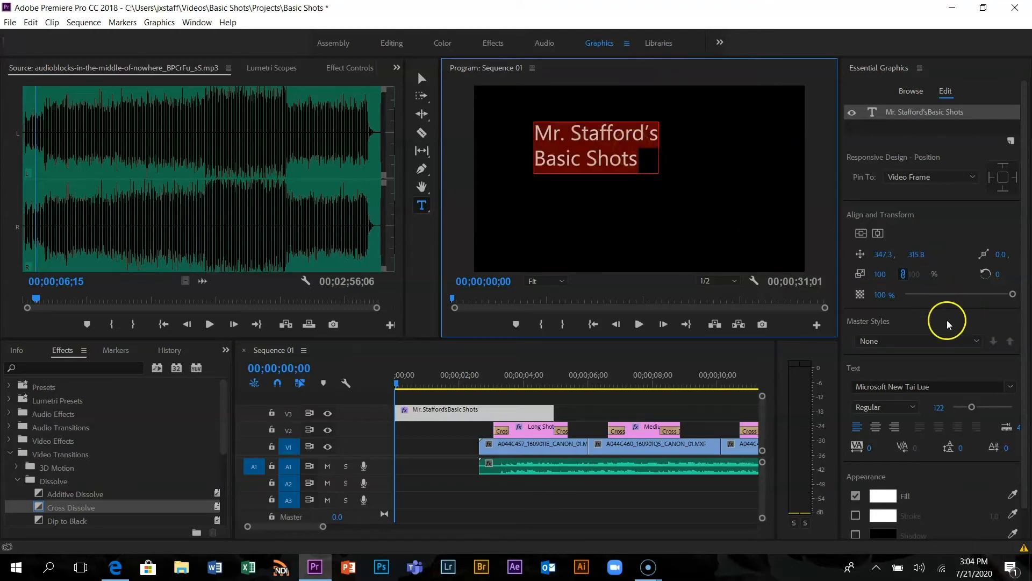
click(875, 429)
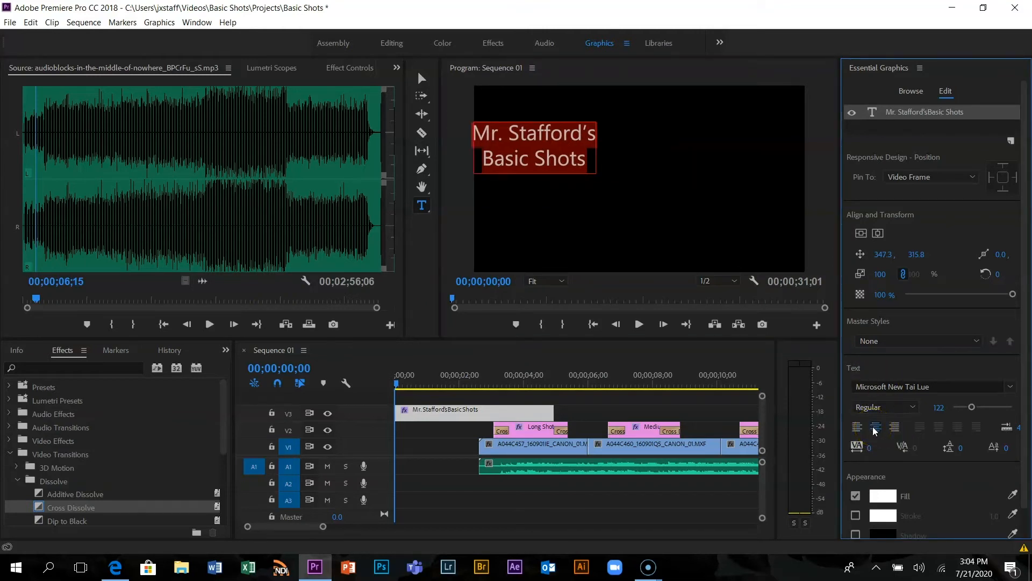
click(881, 426)
click(860, 234)
click(878, 235)
click(861, 234)
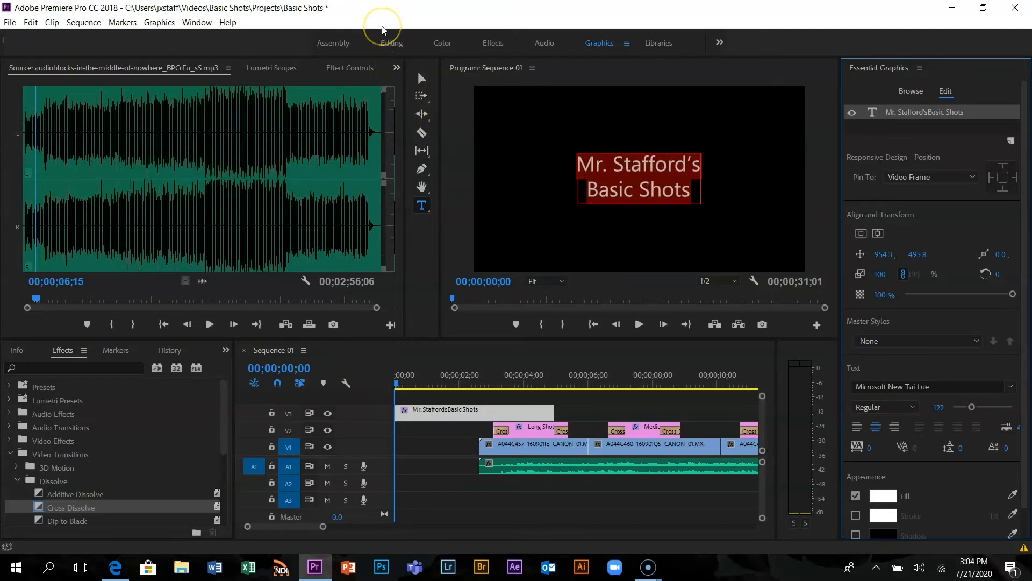
key(ctrl+s)
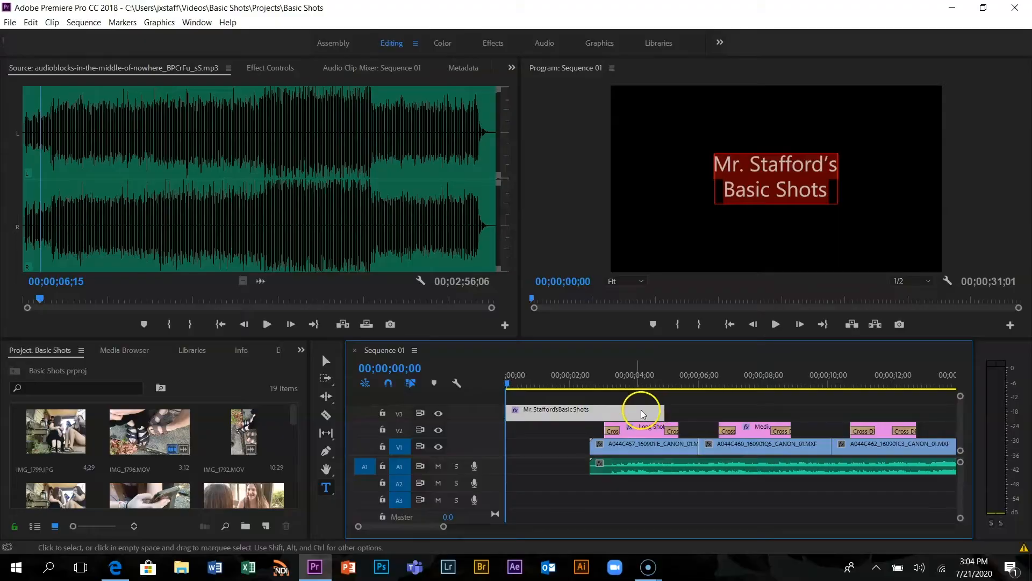
Trim the opening title to end where the first video clip begins, and play the opening from the start
key(space)
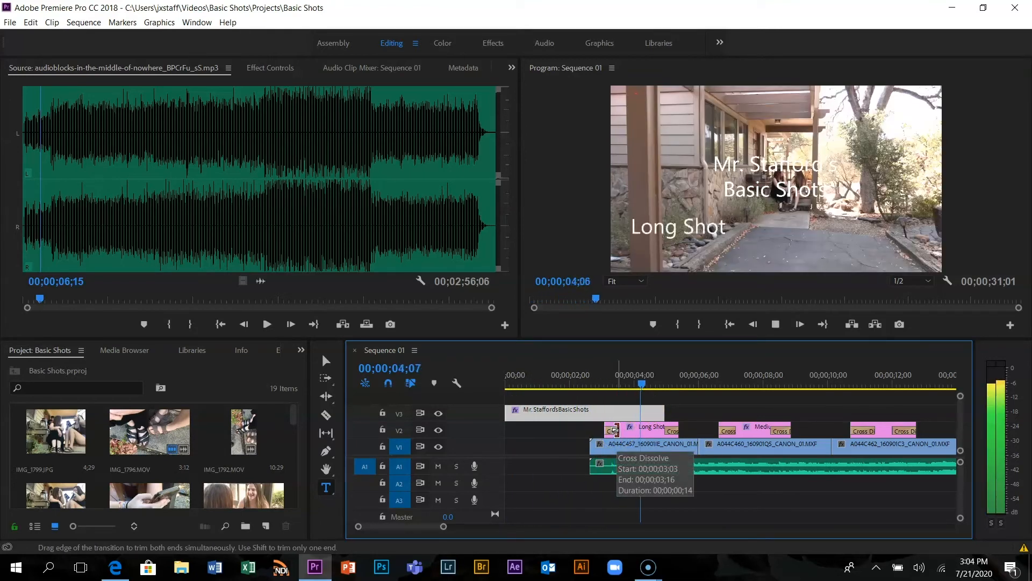
key(space)
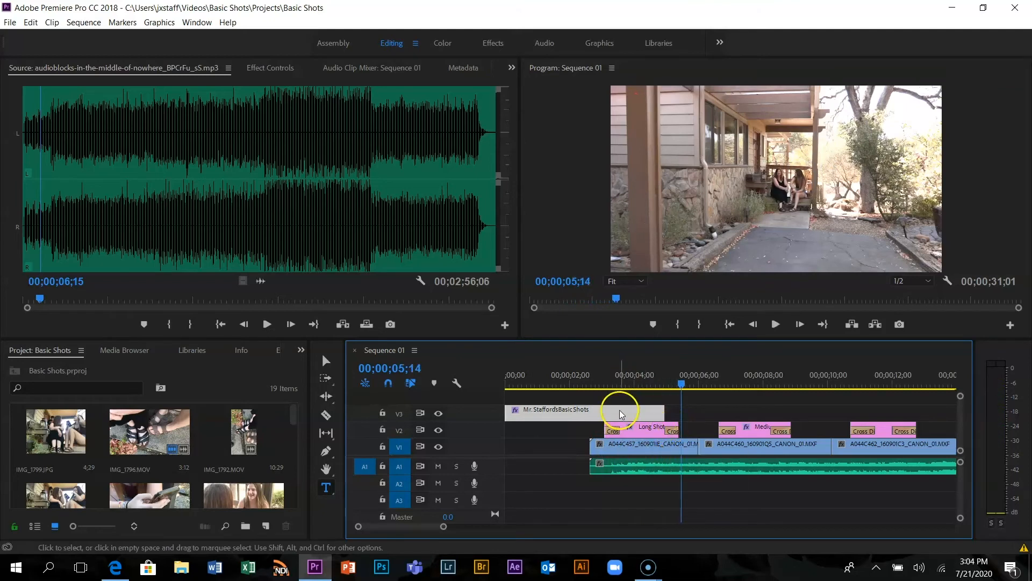
drag(663, 415, 584, 416)
click(624, 429)
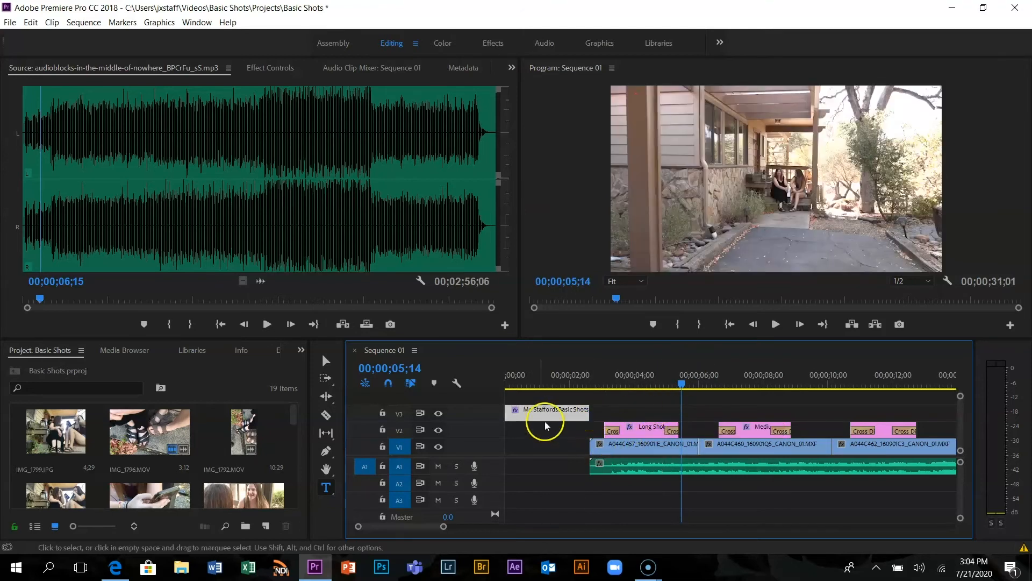
drag(682, 382, 482, 390)
key(space)
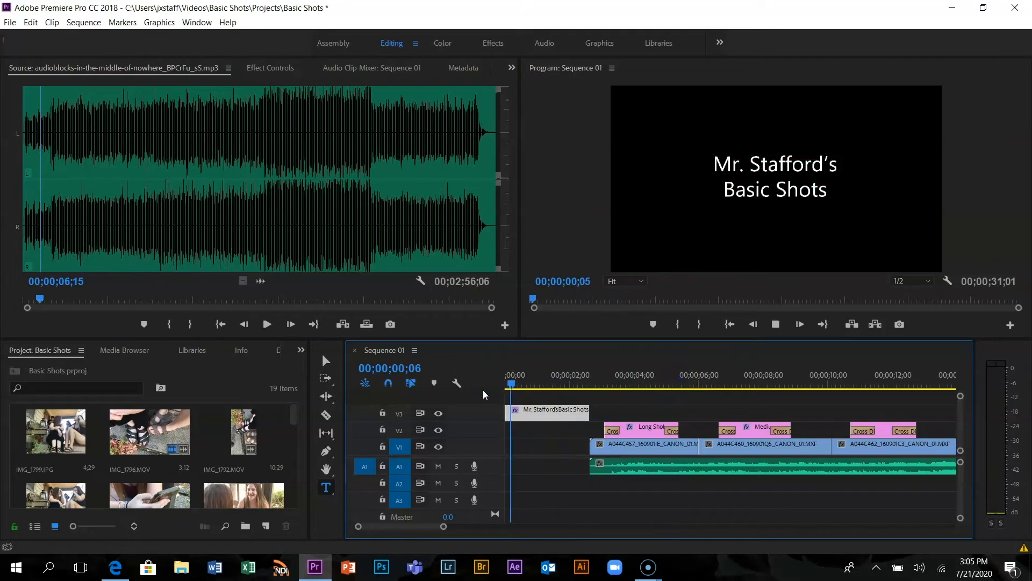
click(489, 405)
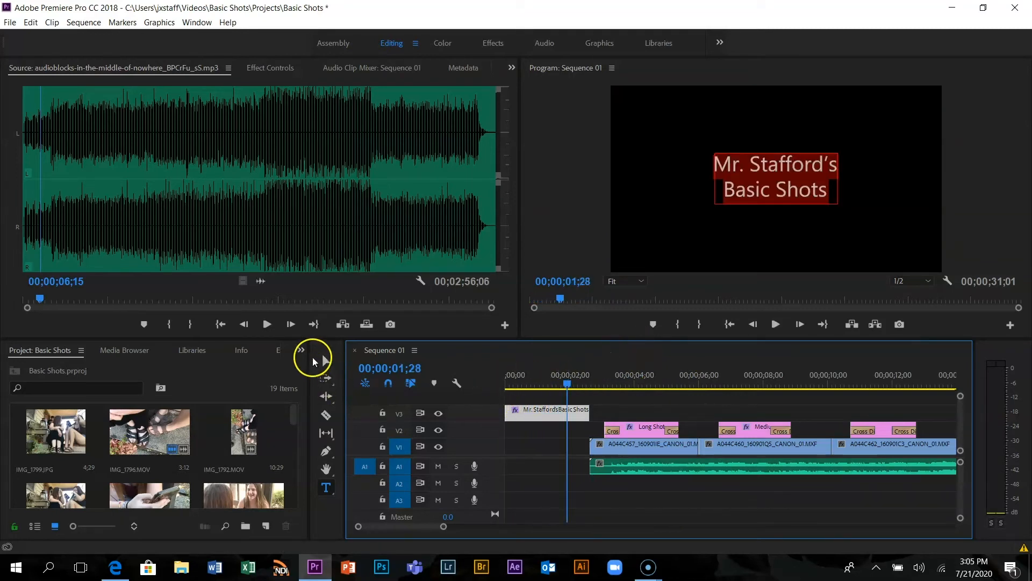
Add a Cross Dissolve at the start of the opening title and a Dip to Black at its end
click(278, 350)
click(37, 507)
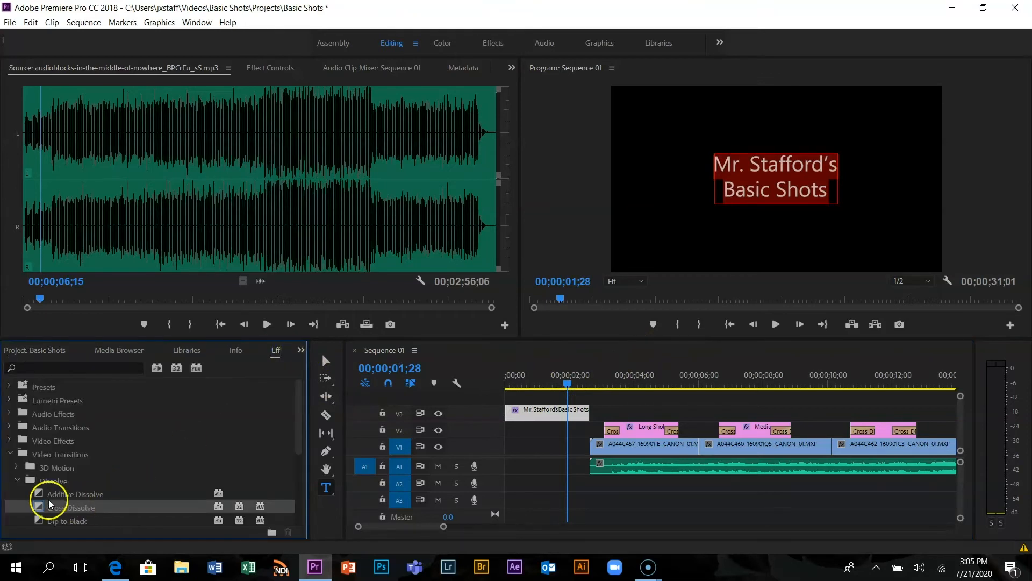
drag(37, 508, 529, 414)
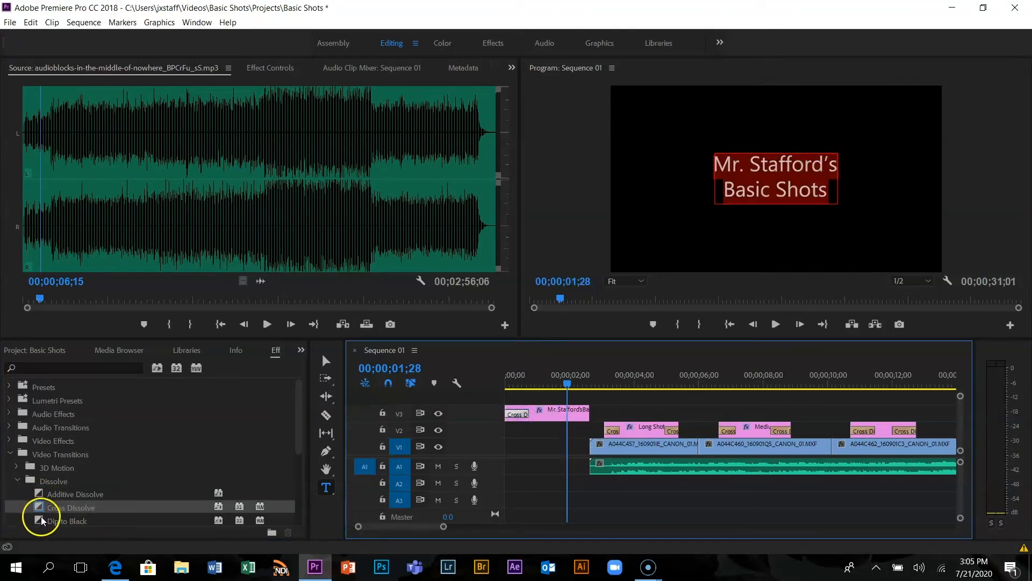
drag(41, 516, 471, 438)
mouse_move(569, 415)
mouse_down()
mouse_move(581, 415)
mouse_move(557, 414)
mouse_up()
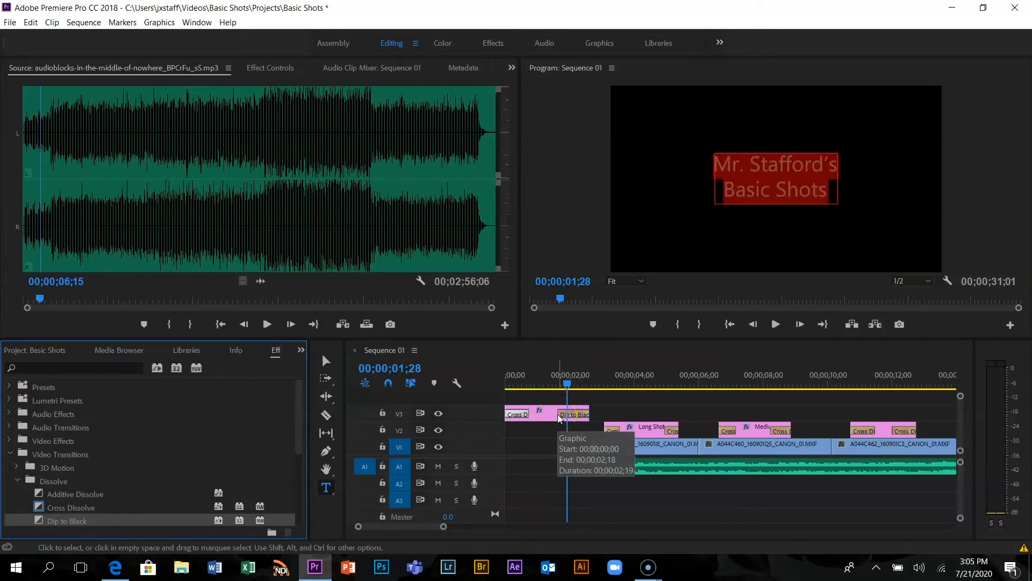
Shorten the Dip to Black transition at the end of the opening title
click(562, 415)
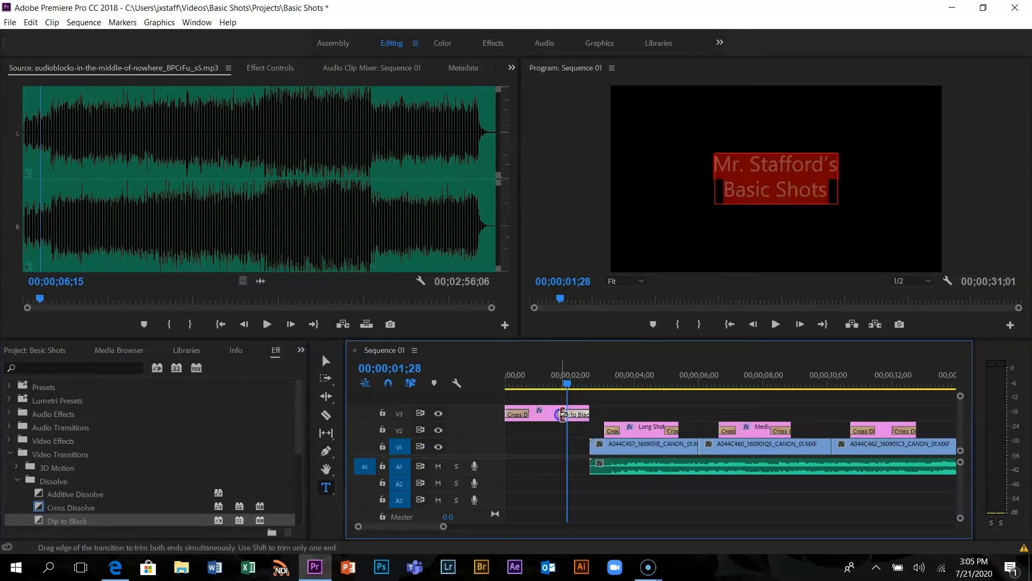
click(557, 415)
drag(567, 384, 520, 386)
click(563, 414)
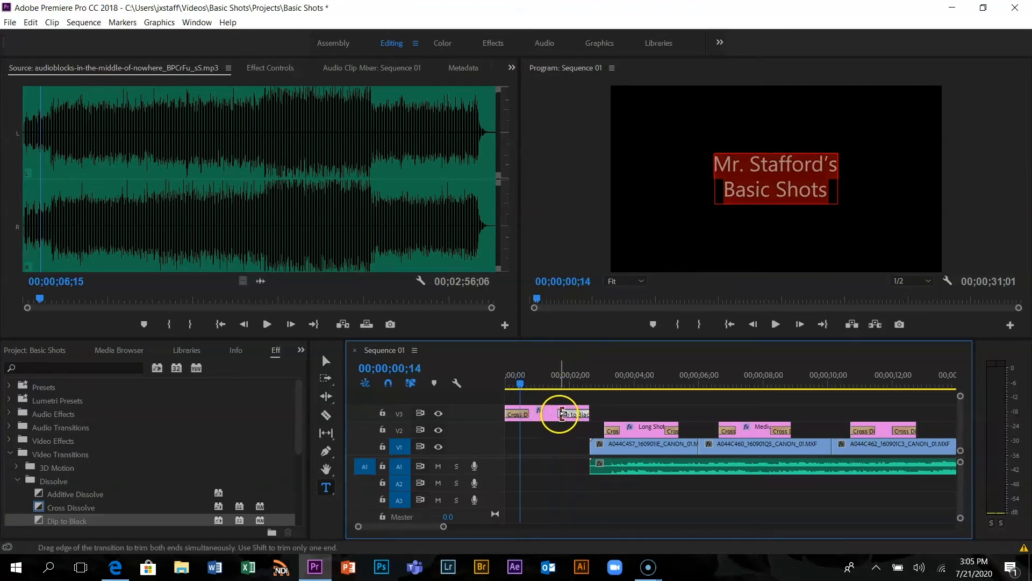
drag(562, 414, 572, 414)
Play the sequence from 00;00;00;00 through the Long Shot title to review the opening title's transitions
click(518, 383)
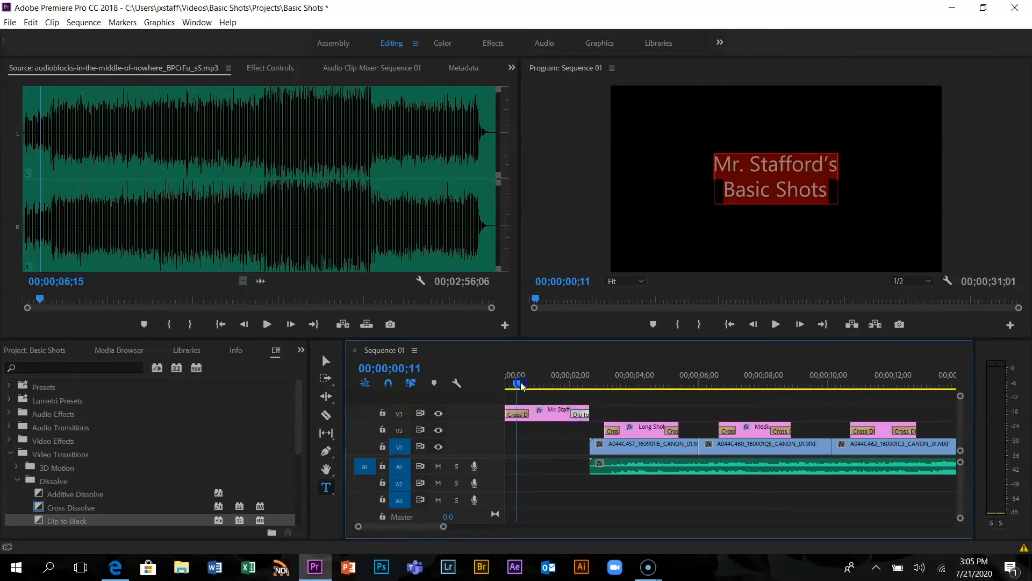
drag(522, 386, 506, 383)
key(space)
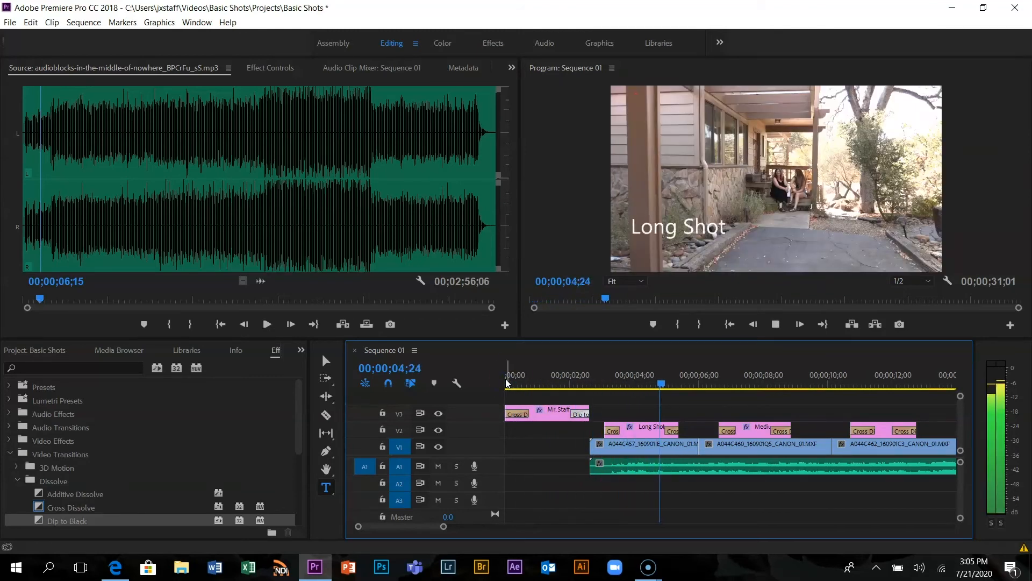
key(space)
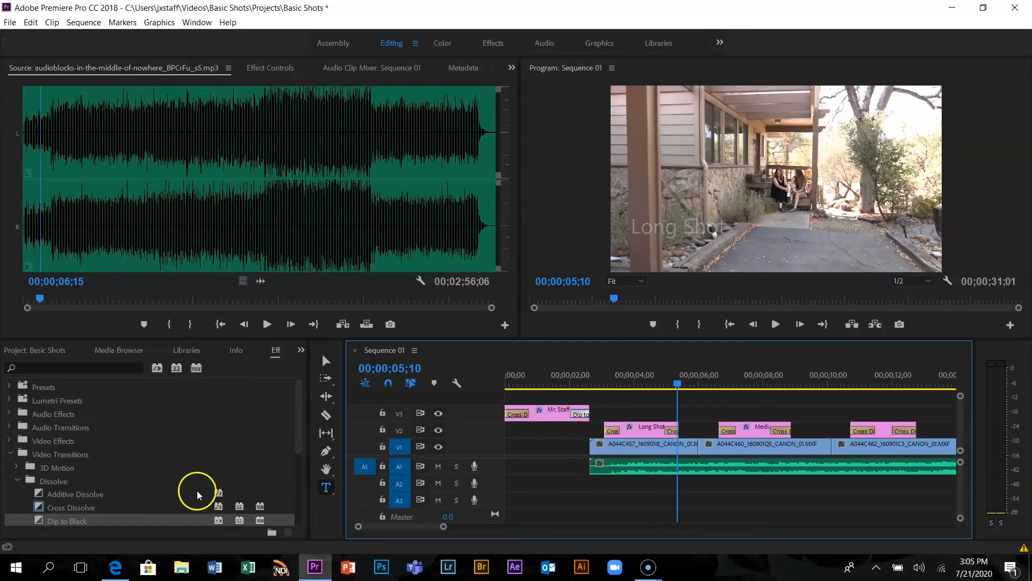
Add a shortened Cross Dissolve at the start of the first video clip on V1 and return the playhead to 00;00;00;00
drag(37, 505, 597, 449)
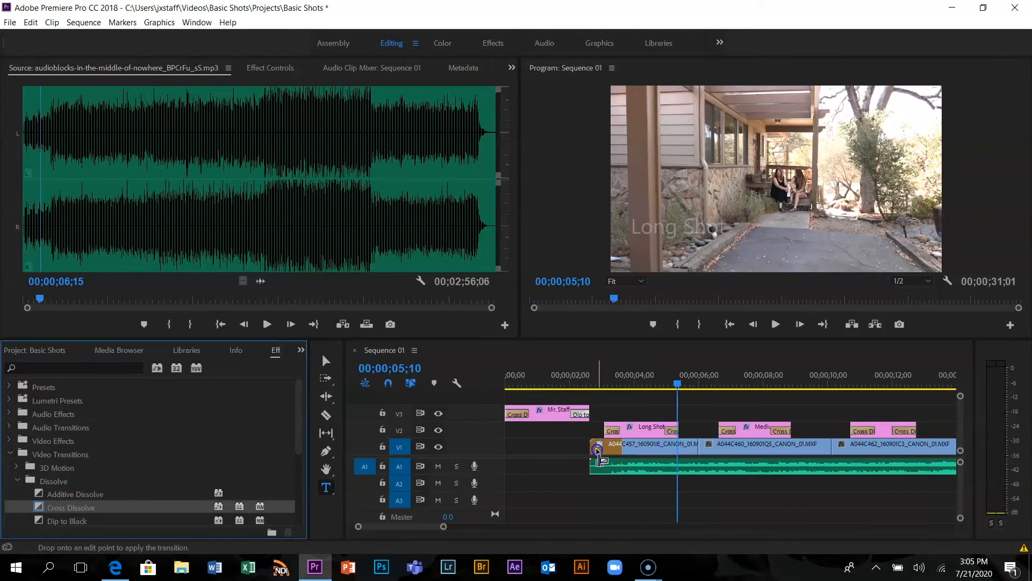
click(618, 449)
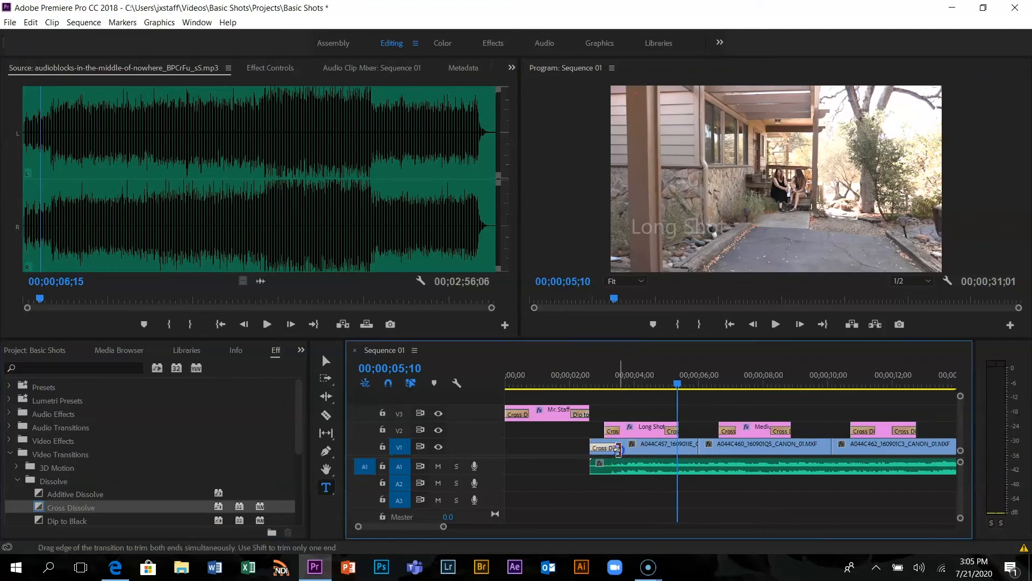
drag(615, 449, 605, 449)
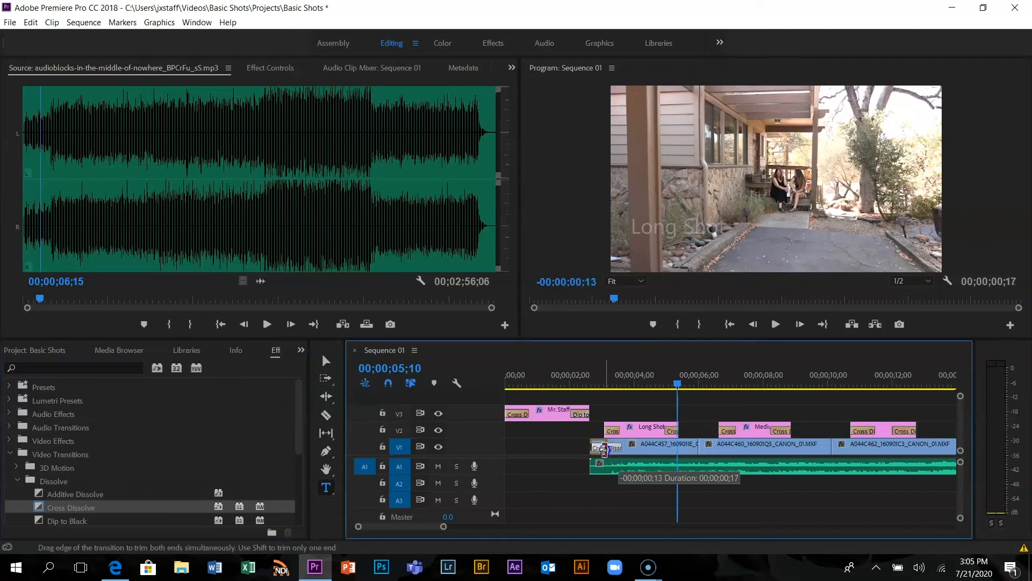
click(670, 382)
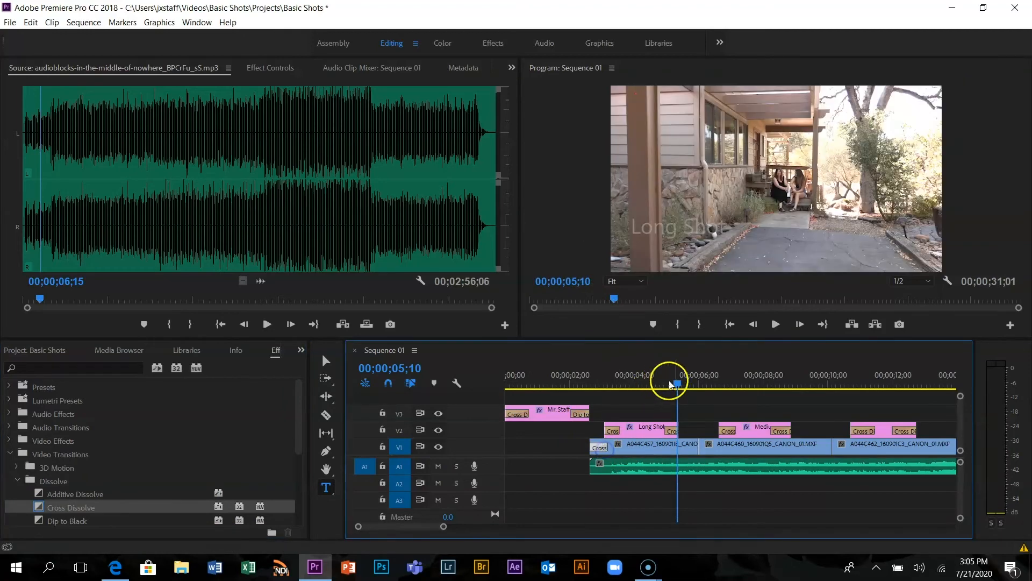
drag(677, 383, 466, 392)
click(580, 214)
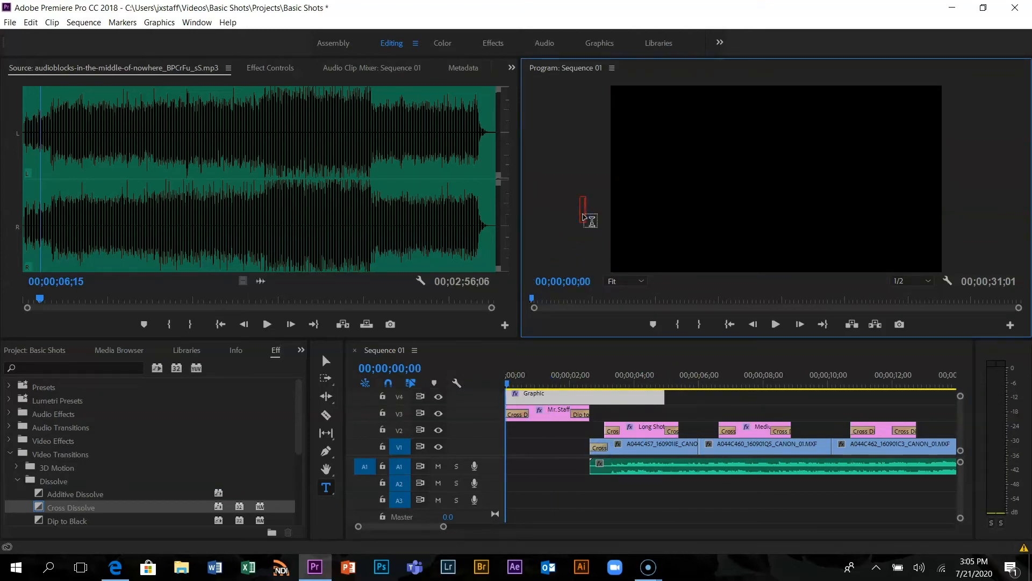
click(576, 215)
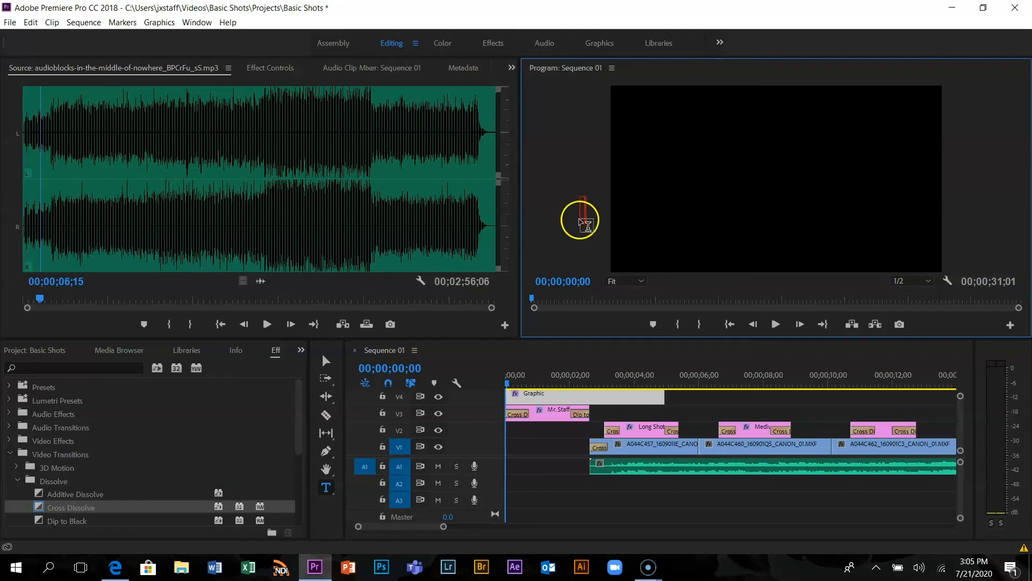
click(333, 364)
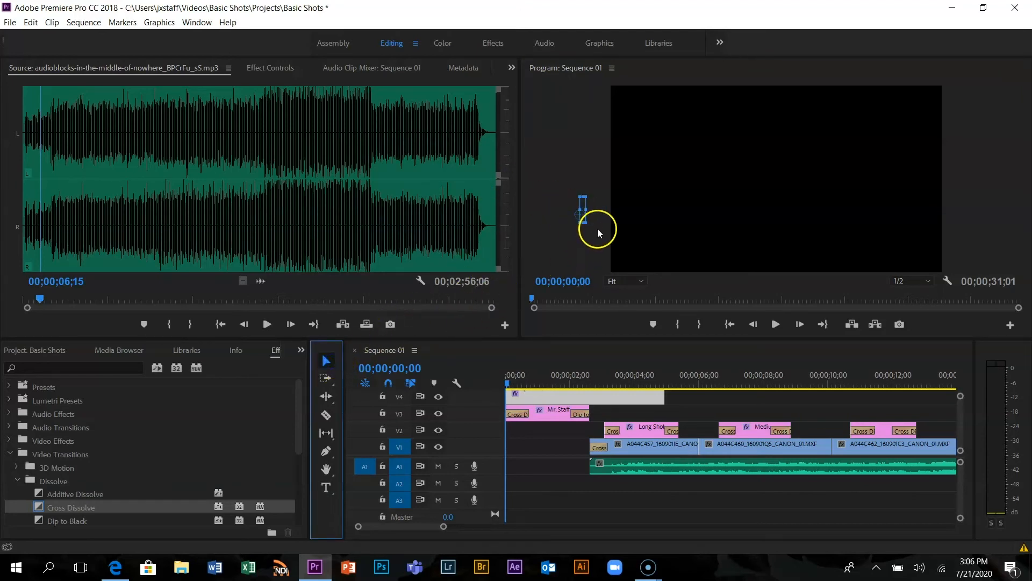
click(582, 215)
drag(585, 224, 578, 185)
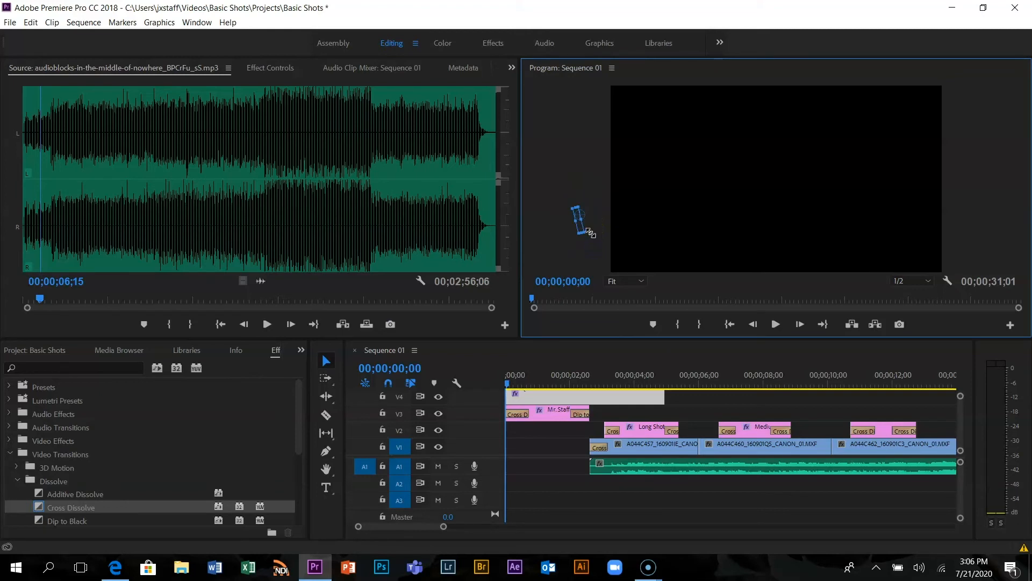
click(318, 360)
click(570, 195)
drag(580, 223, 558, 194)
click(319, 489)
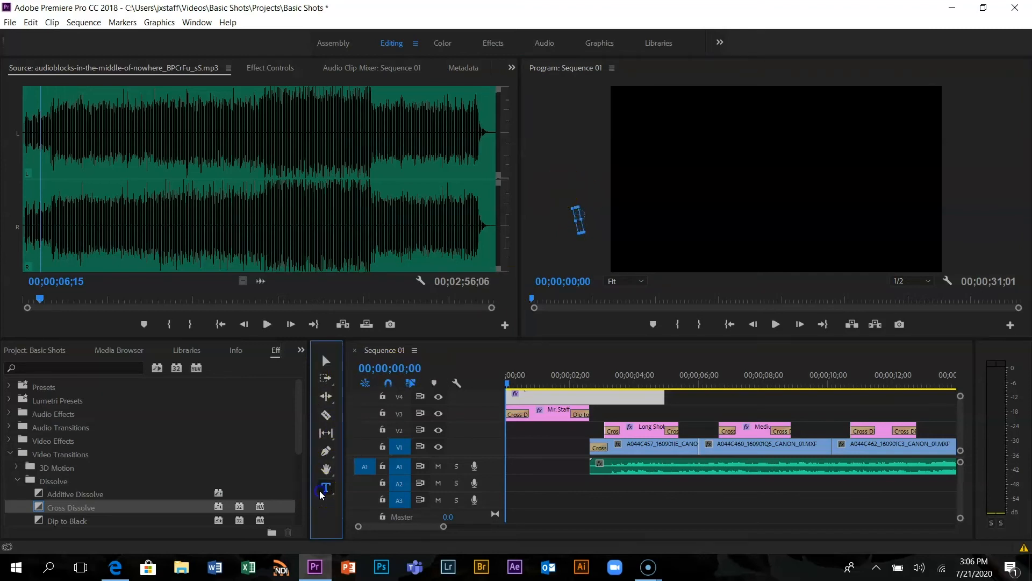
click(327, 361)
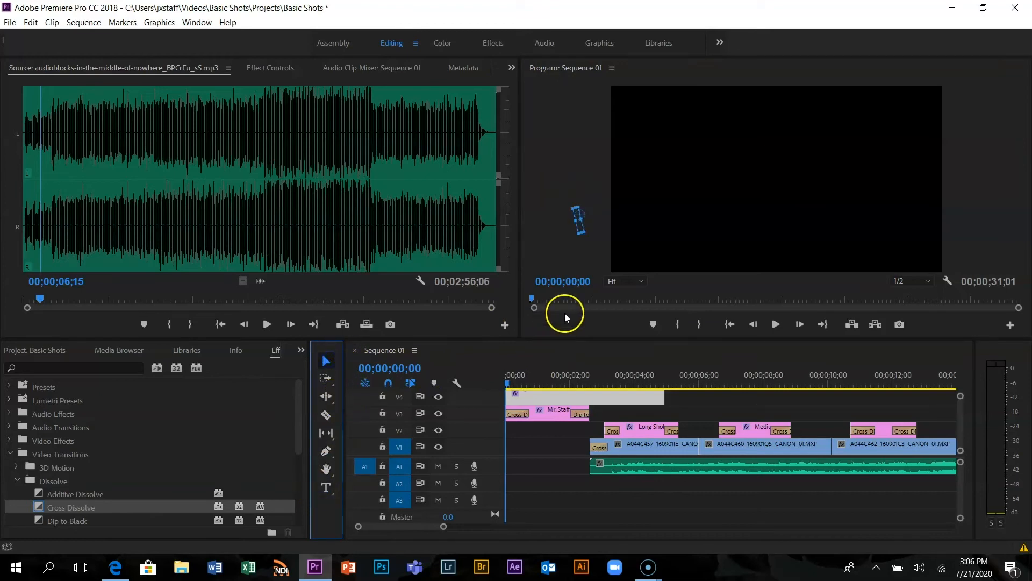
click(547, 257)
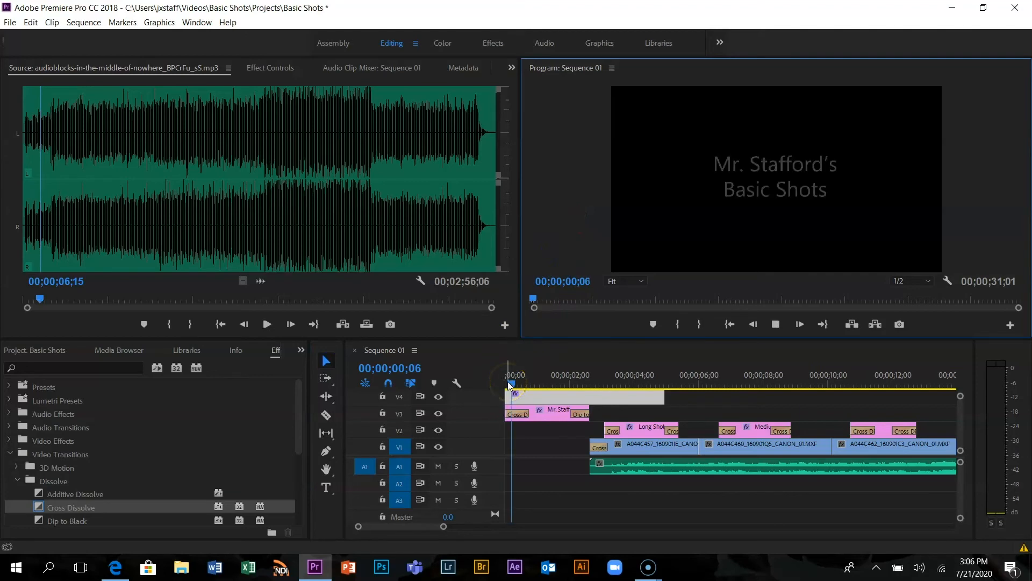
Play the sequence from the start in an enlarged Program monitor up to the Close Up title, and restore the normal layout
key(space)
drag(536, 384, 458, 372)
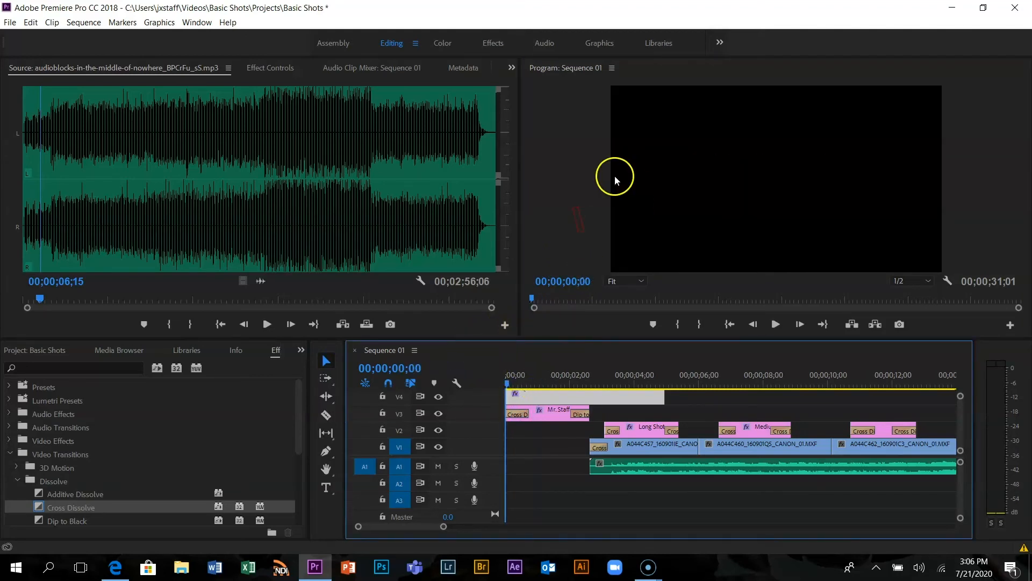
key(grave)
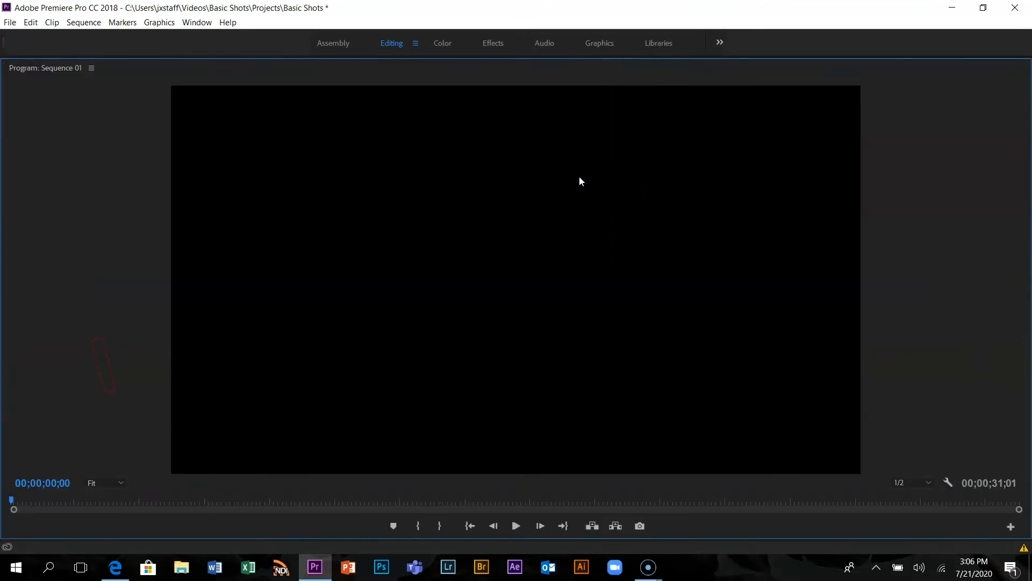
key(space)
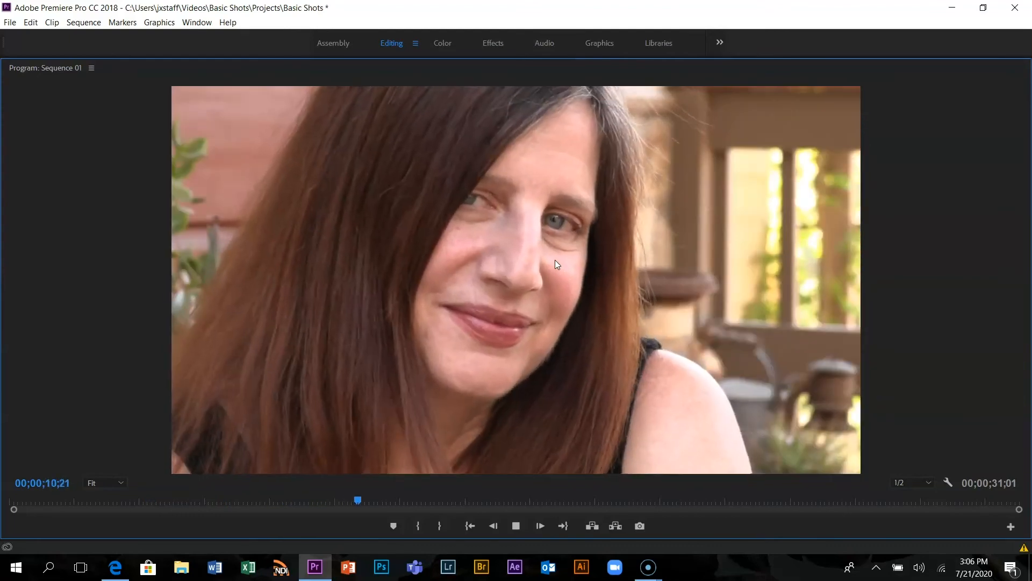
key(space)
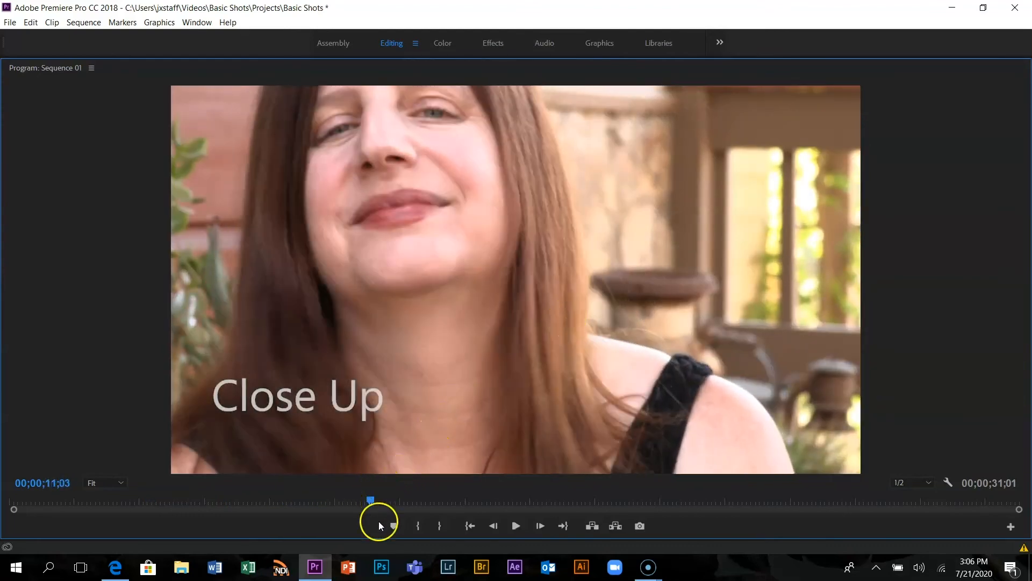
key(grave)
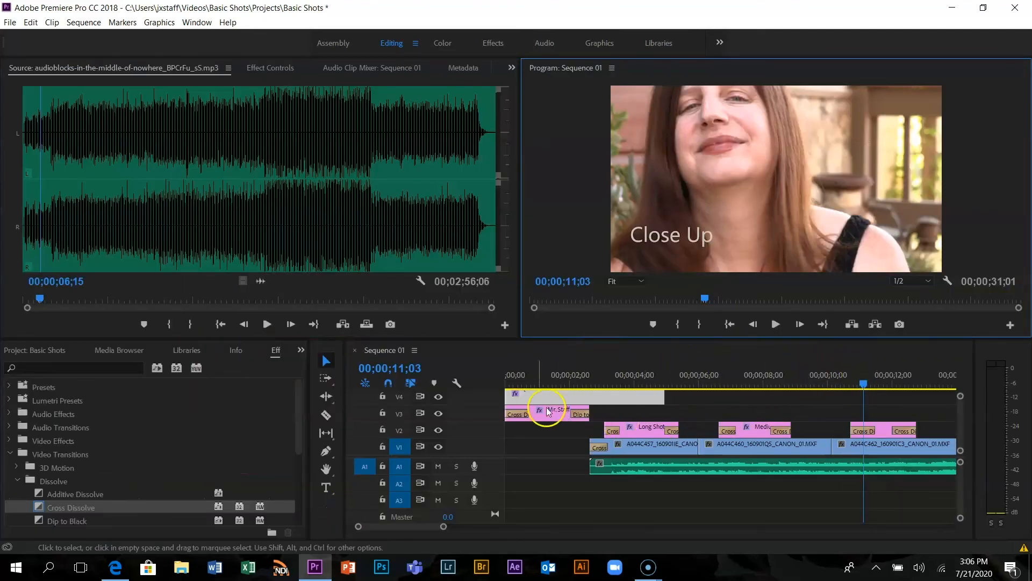
Remove the stray empty text graphic from track V4 and play the sequence from the start to 00;00;17;07
click(560, 355)
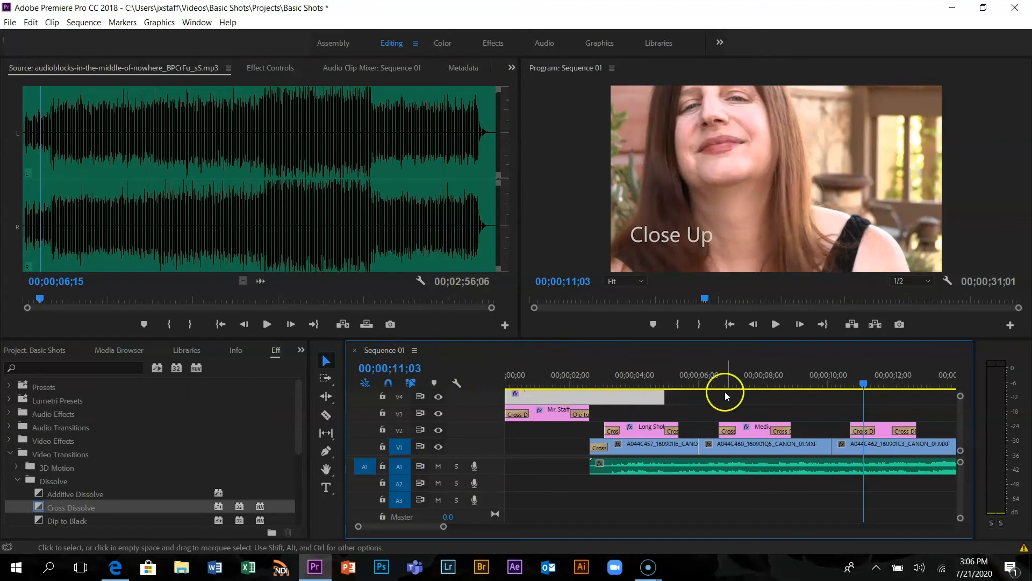
drag(865, 388, 746, 388)
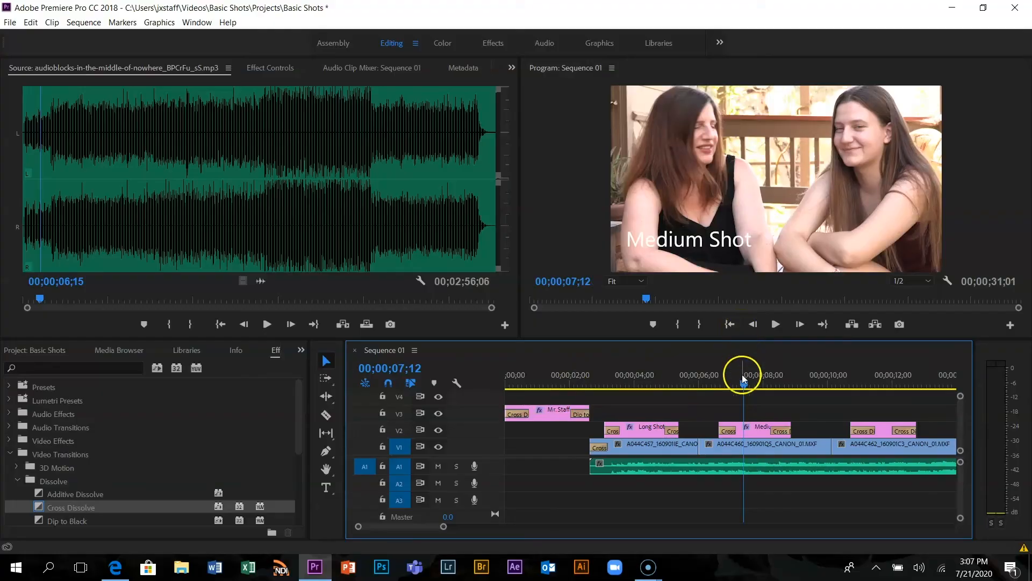
drag(745, 388, 474, 386)
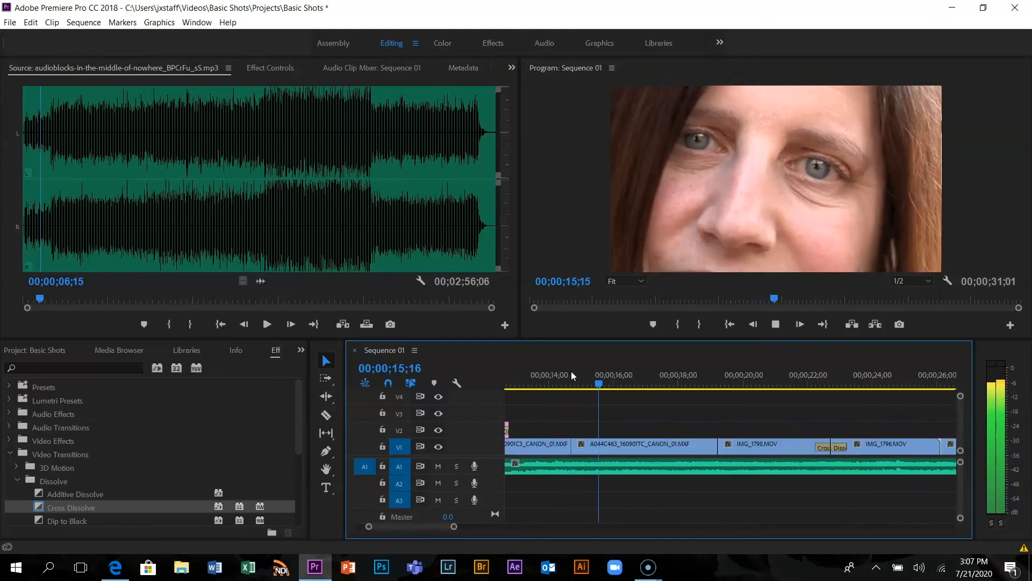
key(space)
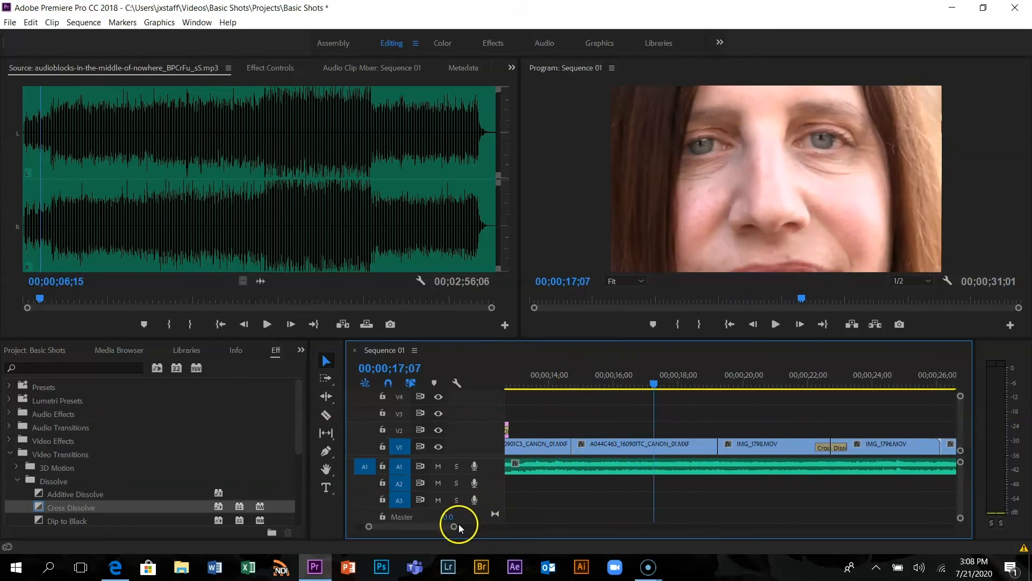
Fit the whole sequence in the timeline view, return the playhead to 00;00;00;00, and save the project
drag(453, 529, 567, 534)
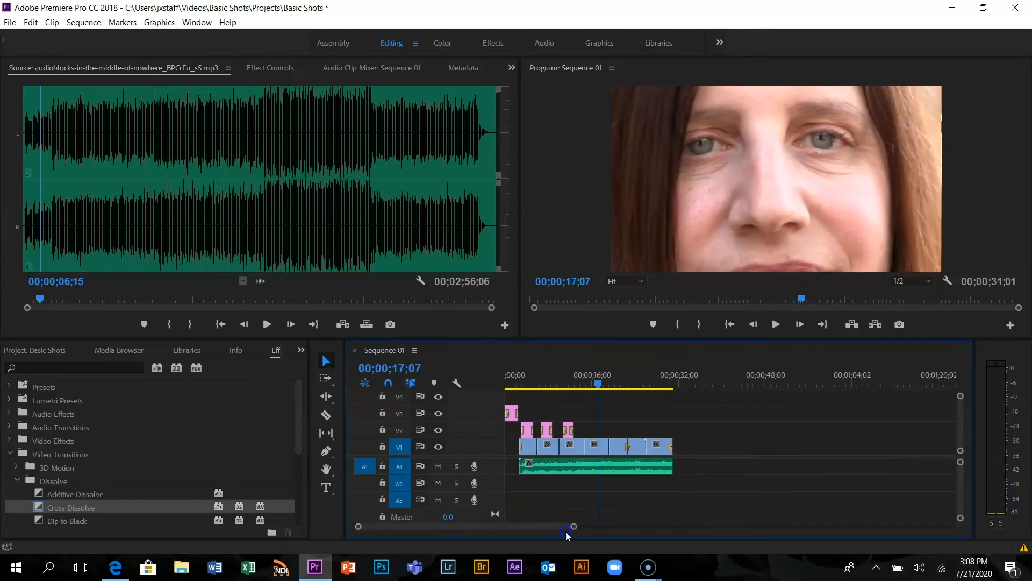
drag(597, 386, 484, 379)
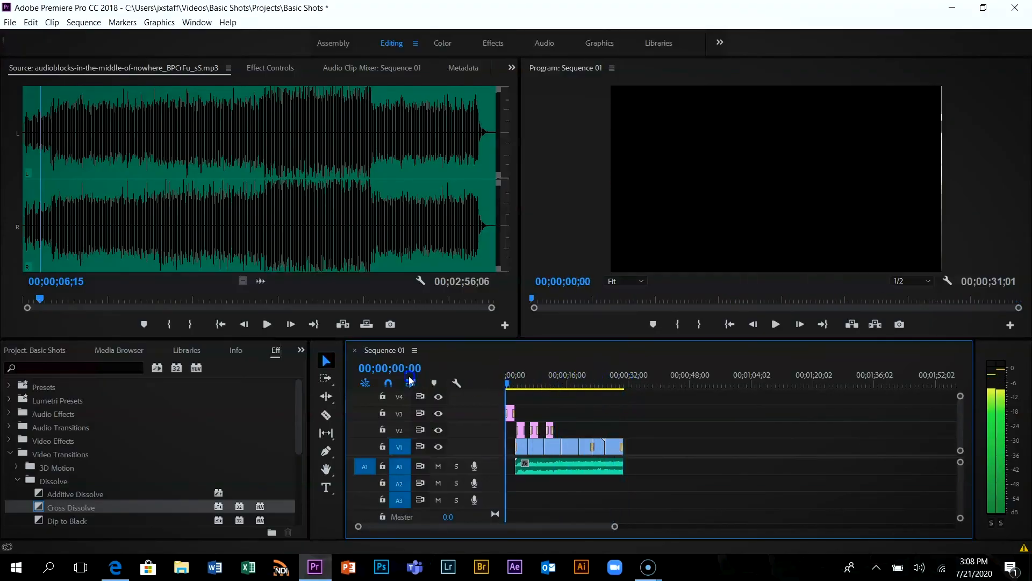
click(621, 379)
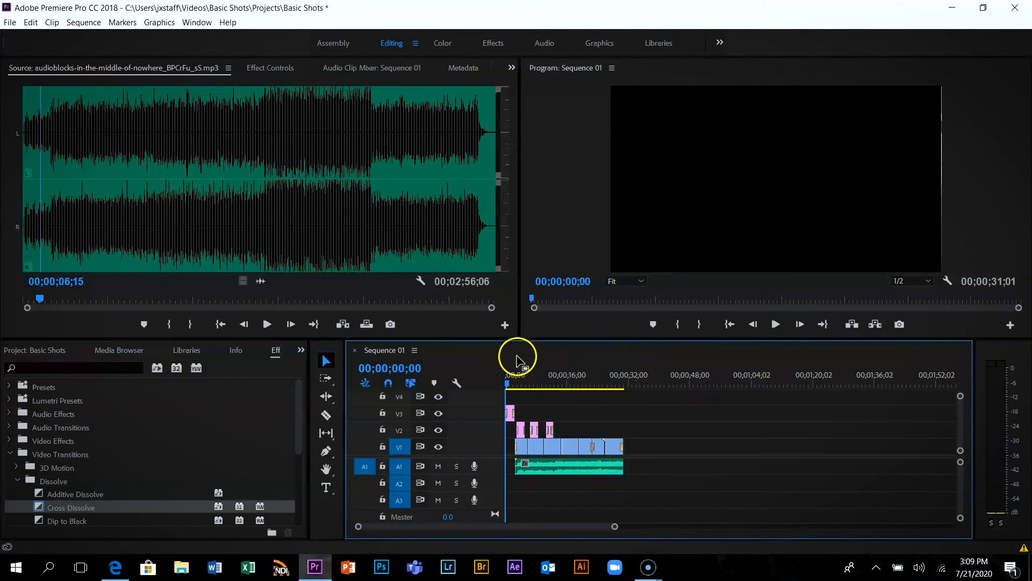
click(11, 22)
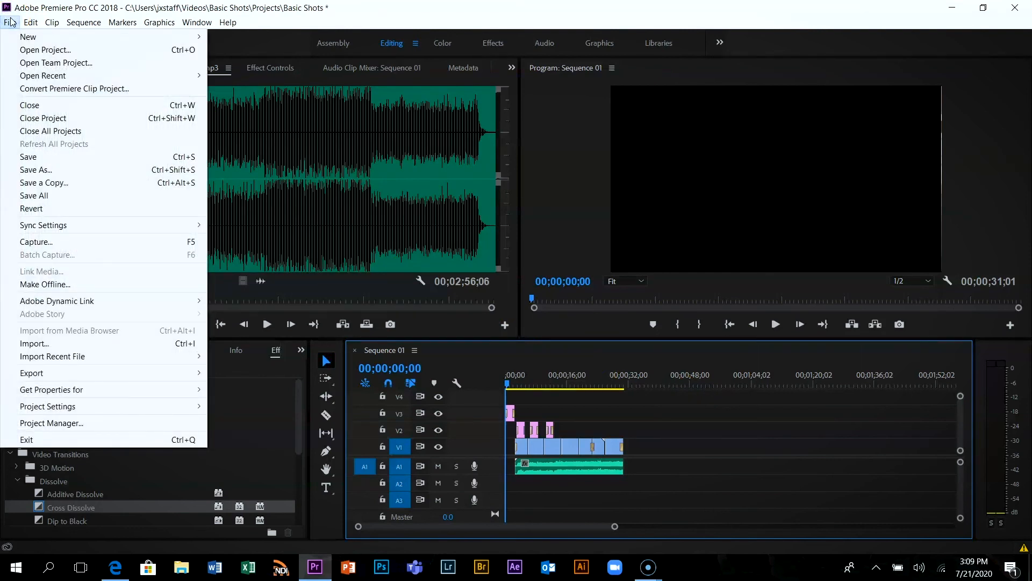
click(39, 159)
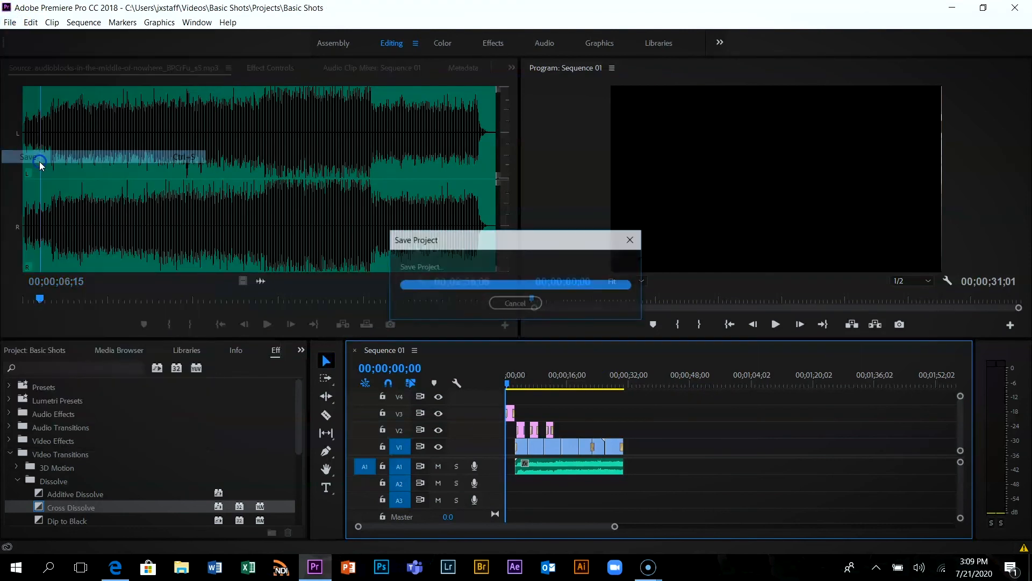
Export the sequence to an MP4 file in Videos > Basic Shots > Exports, named with the creator's title and surname followed by "Basic Shots"
click(7, 20)
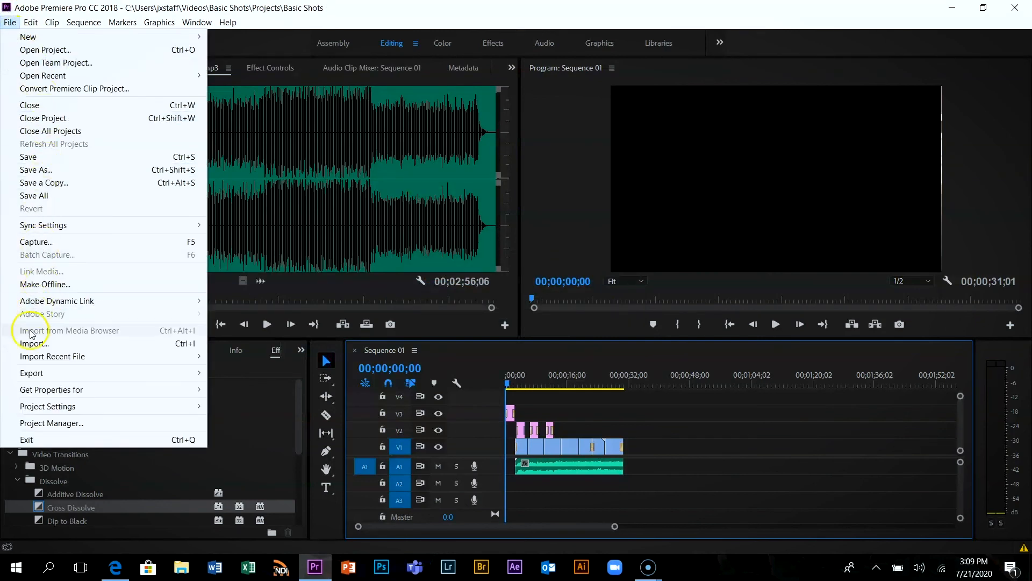
mouse_move(33, 378)
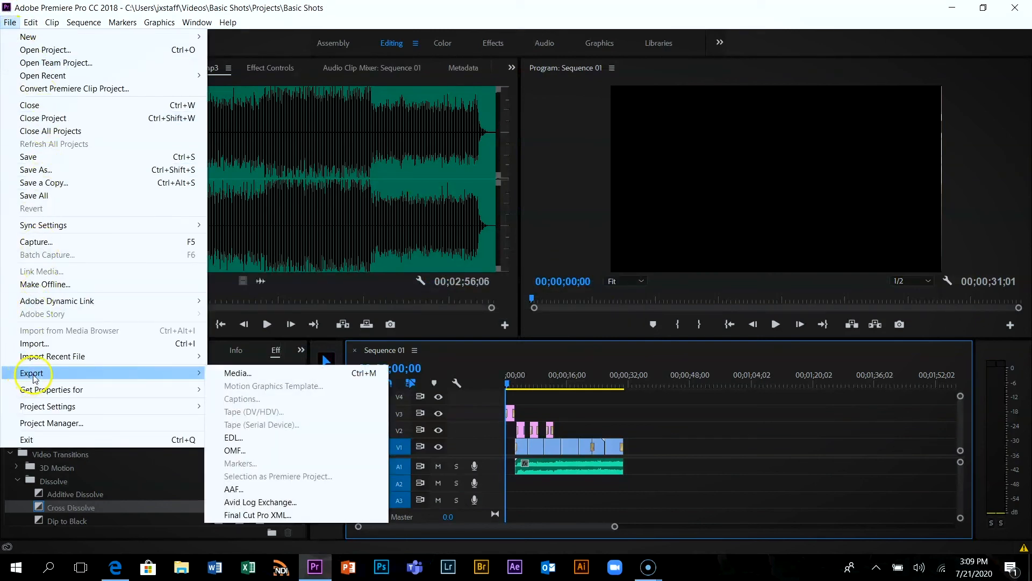
click(232, 374)
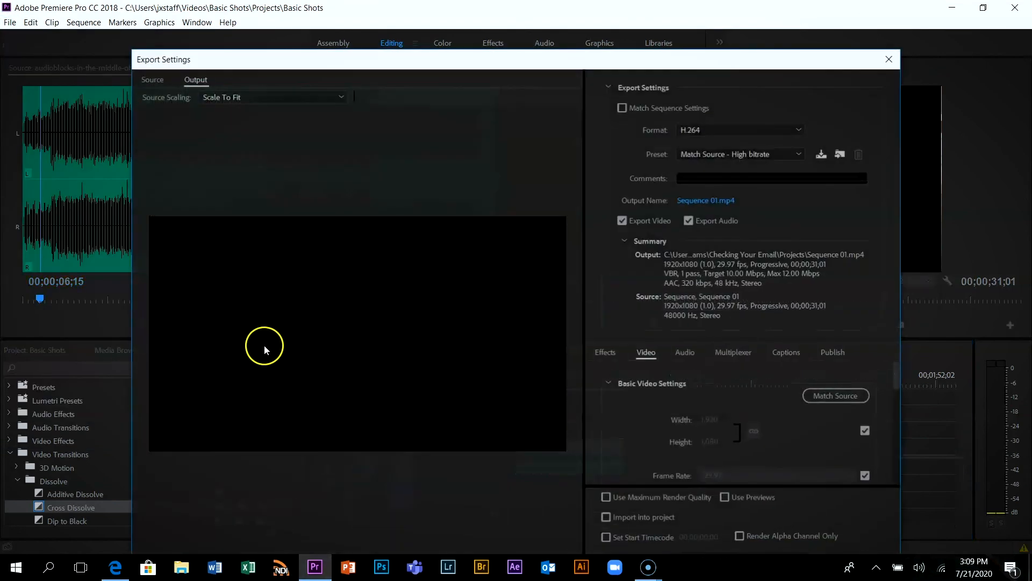
click(698, 202)
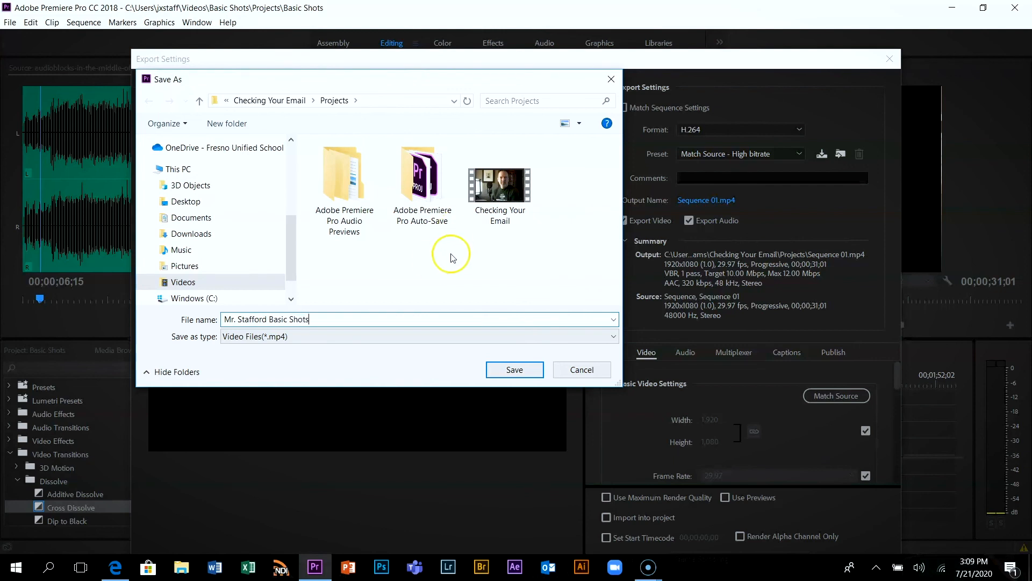
click(183, 282)
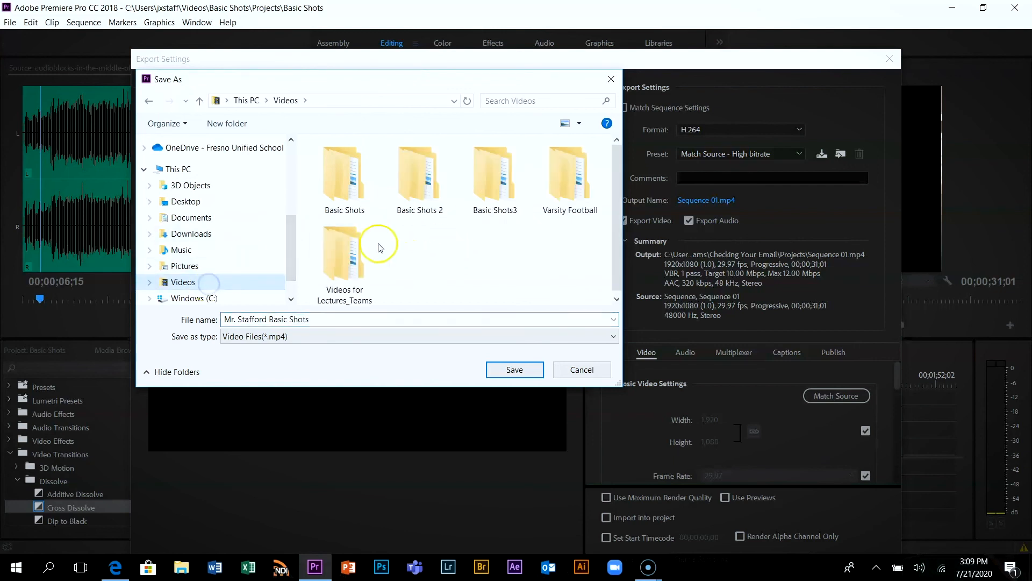
double_click(348, 191)
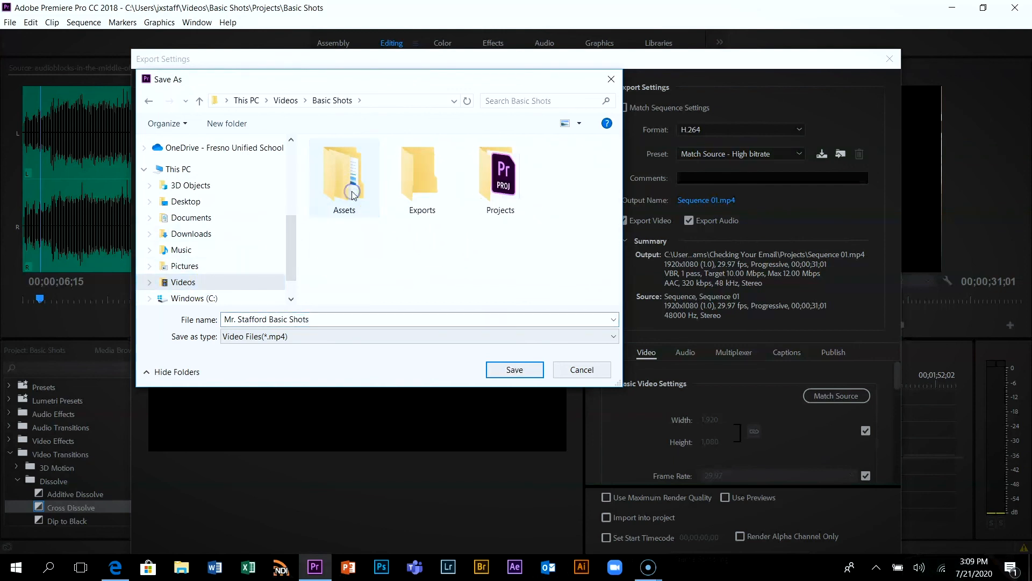
double_click(419, 188)
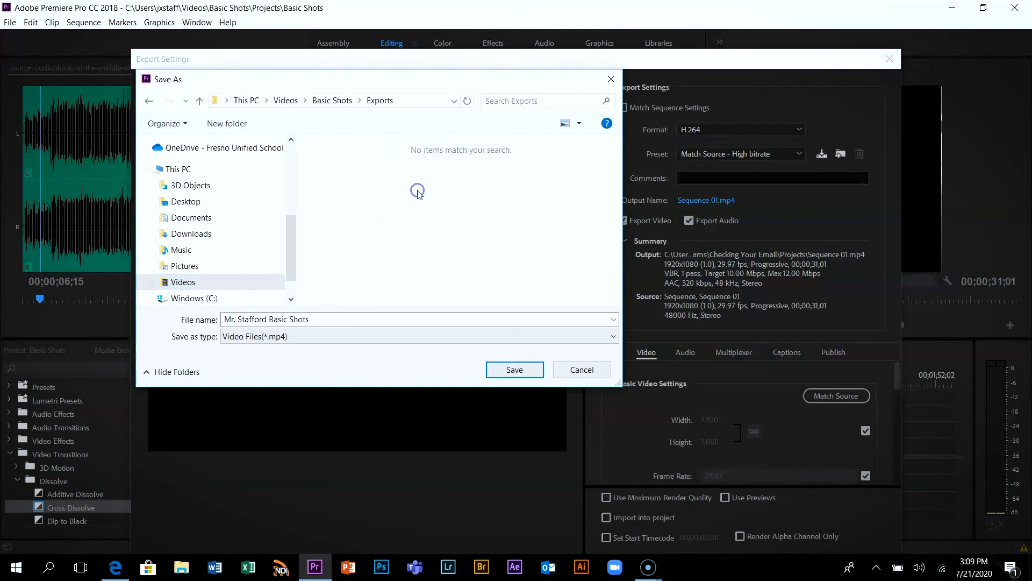
click(514, 370)
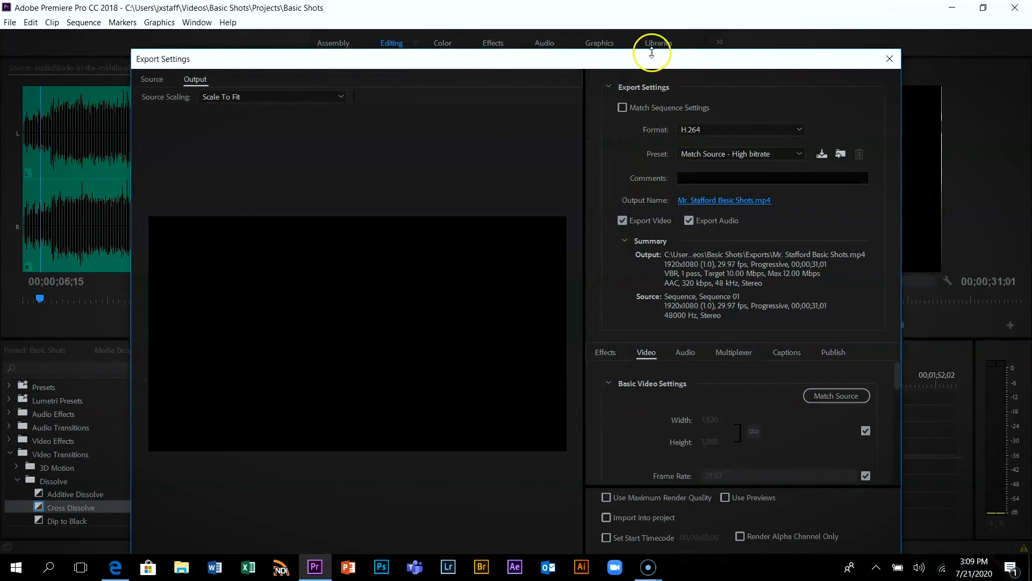
drag(649, 60, 580, 12)
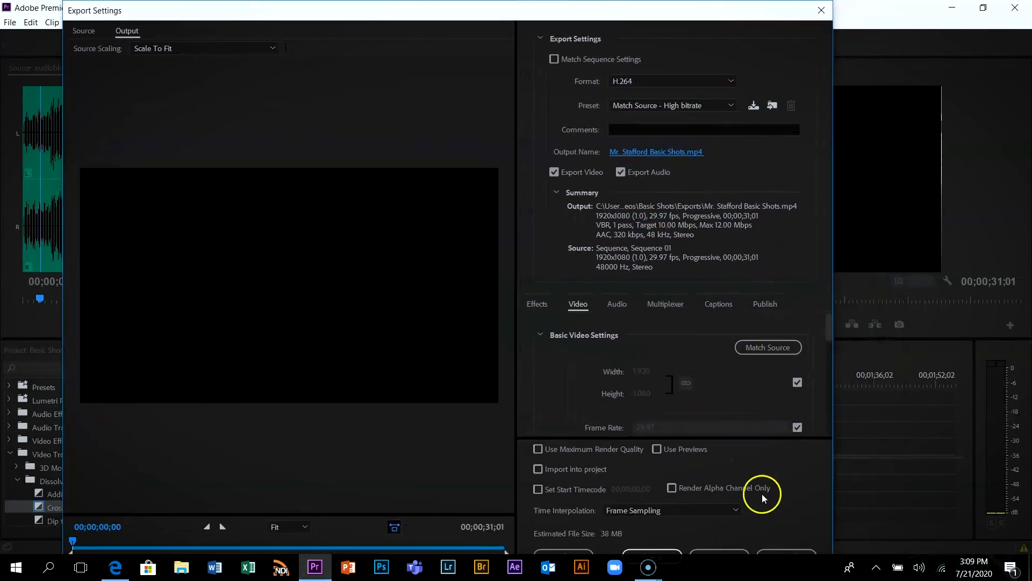
click(734, 553)
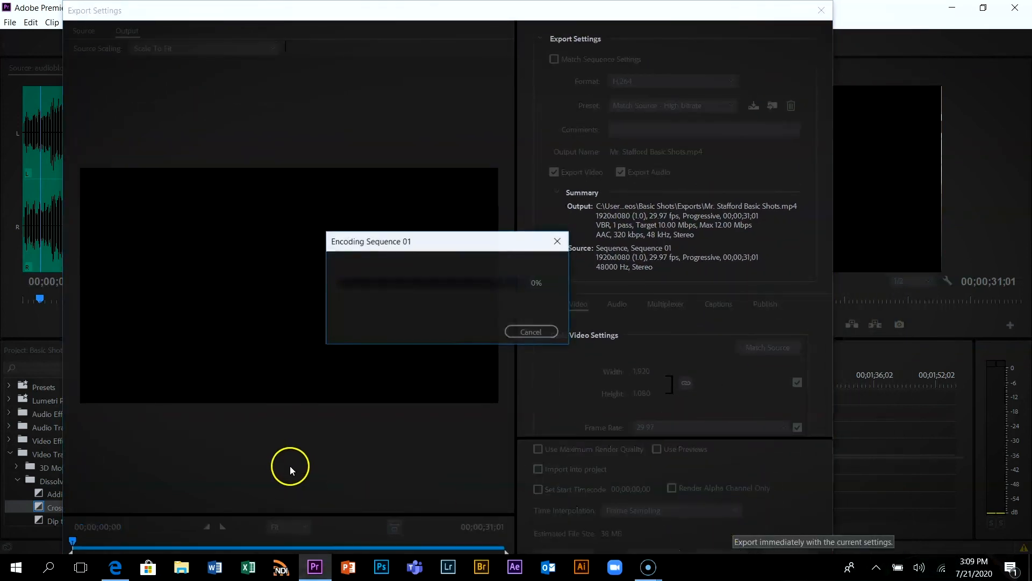